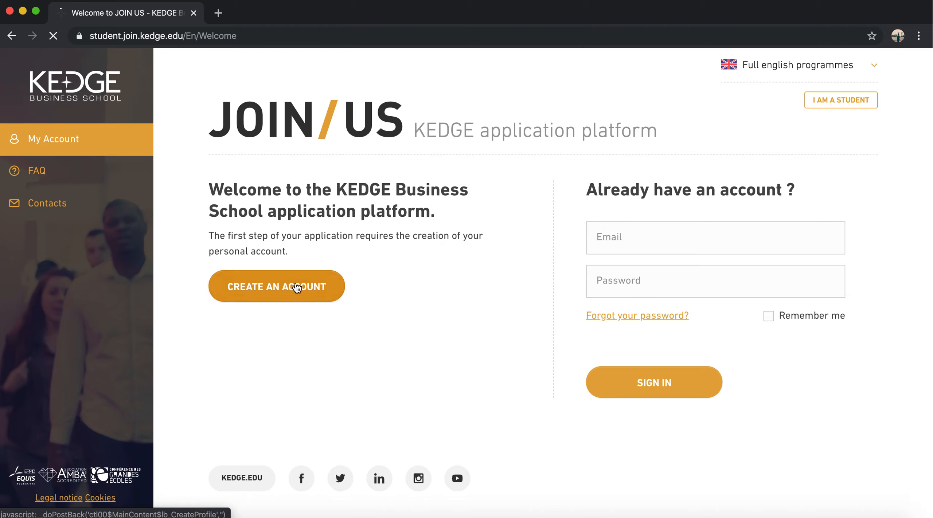
Step: Open the account creation form and look over its personal information fields
click(297, 288)
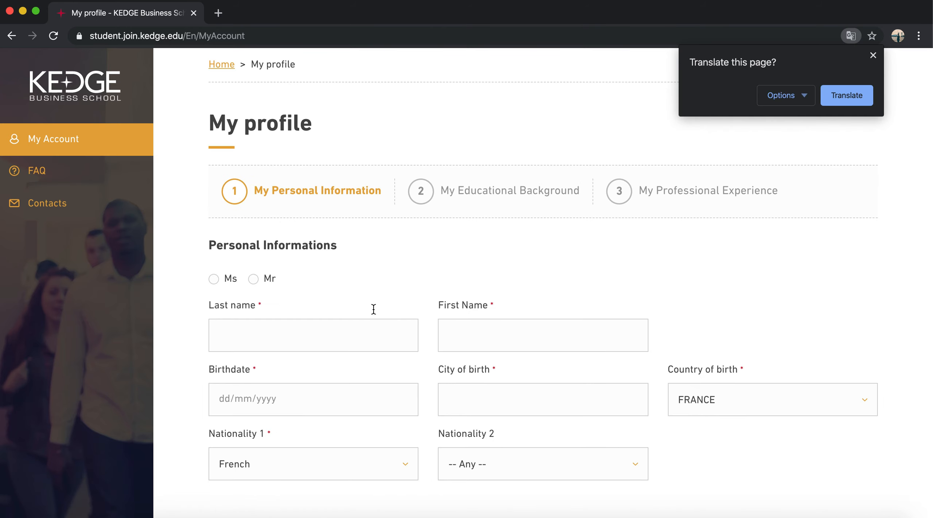
scroll(286, 386, down, 2)
scroll(286, 383, down, 3)
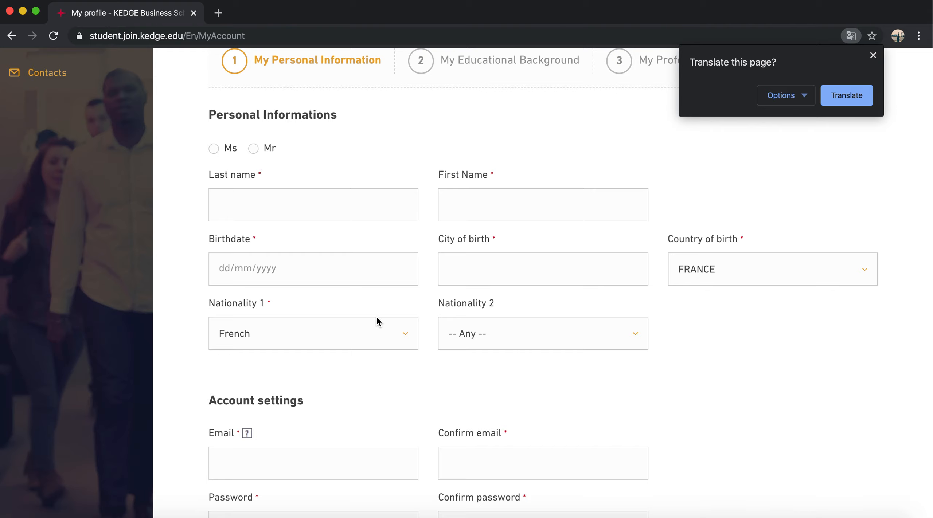
scroll(317, 302, down, 3)
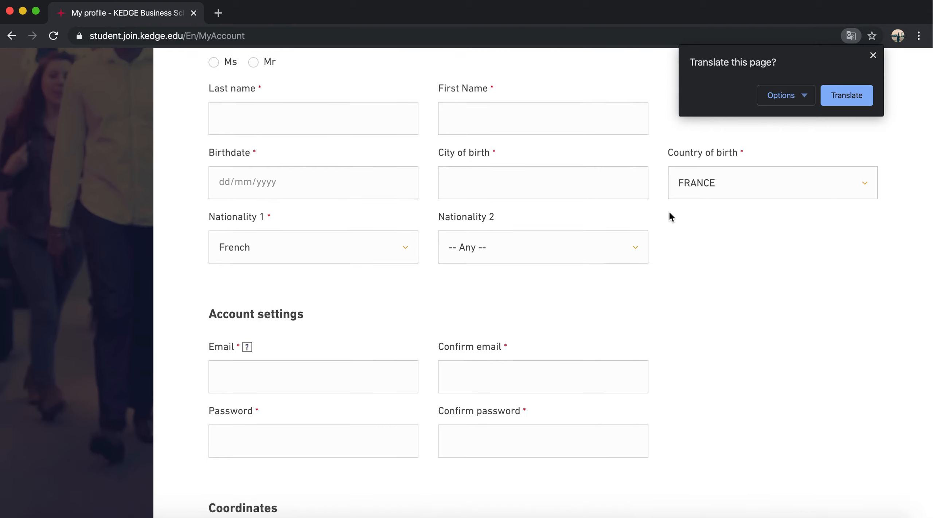
scroll(397, 286, up, 8)
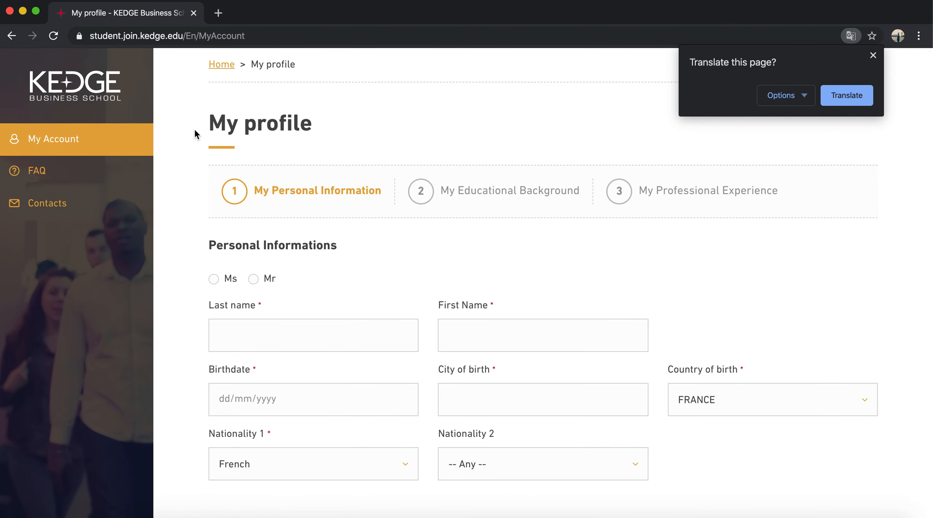
Step: Translate the profile page and dismiss the translation notice
click(835, 97)
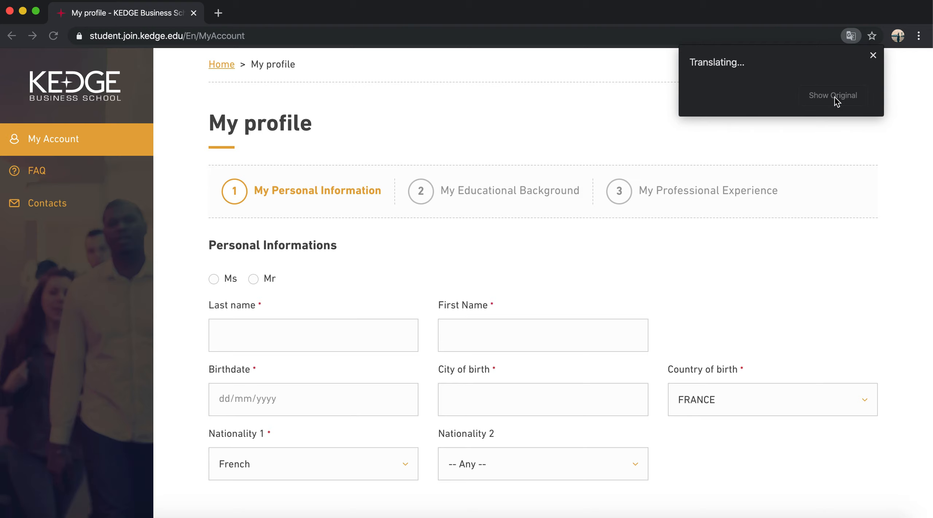
click(874, 57)
click(190, 38)
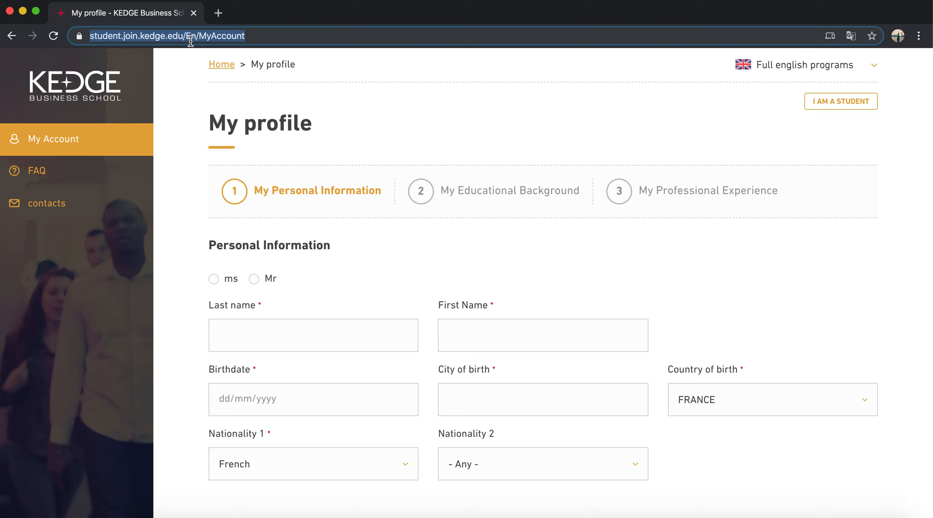
click(190, 38)
click(390, 115)
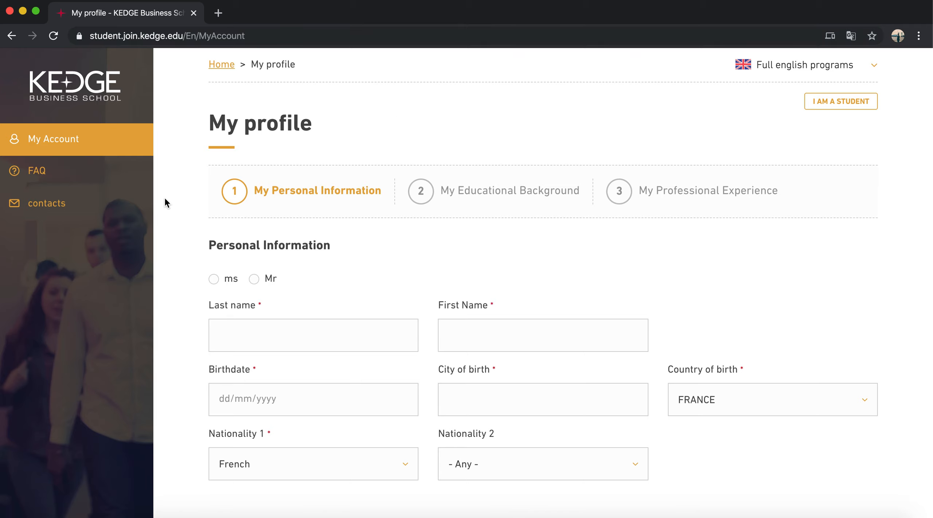
Step: Examine the registration form's personal information, account settings and coordinates fields, including address country, zip code, city and phone
scroll(345, 319, down, 3)
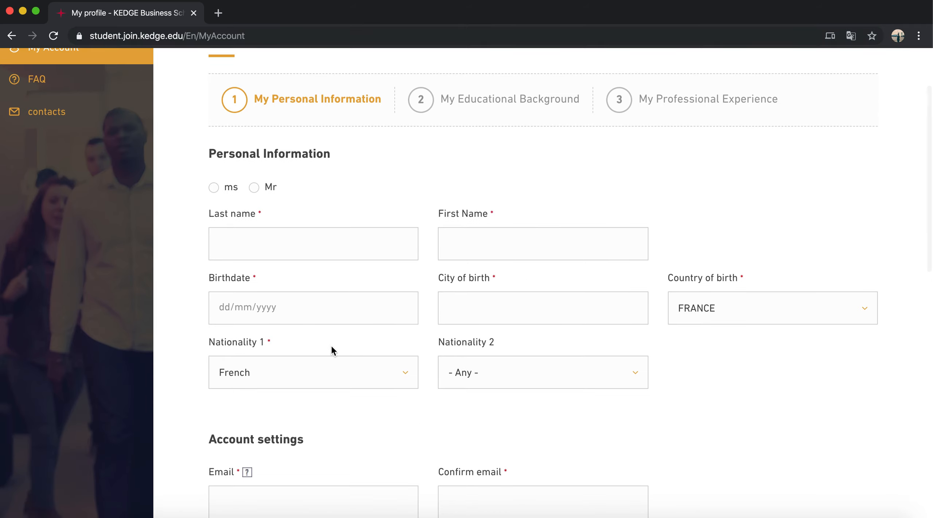
scroll(331, 345, down, 4)
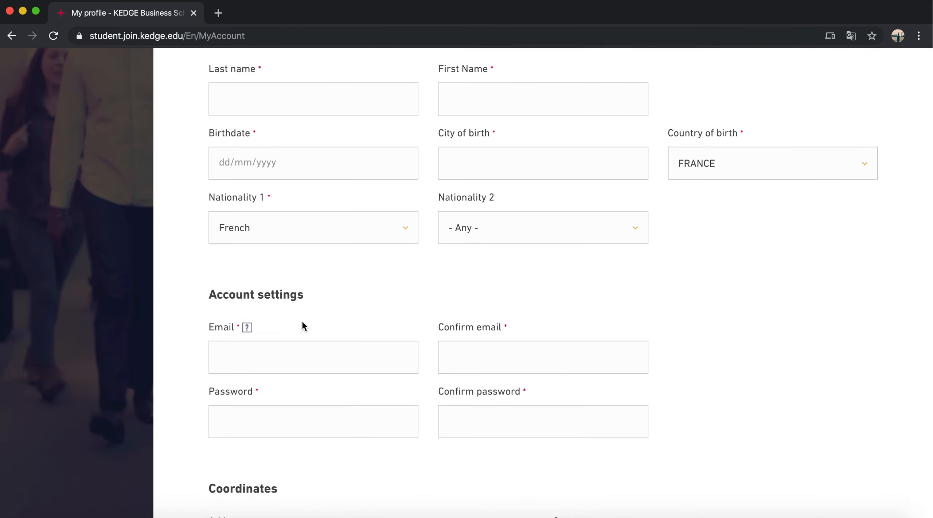
scroll(302, 322, down, 2)
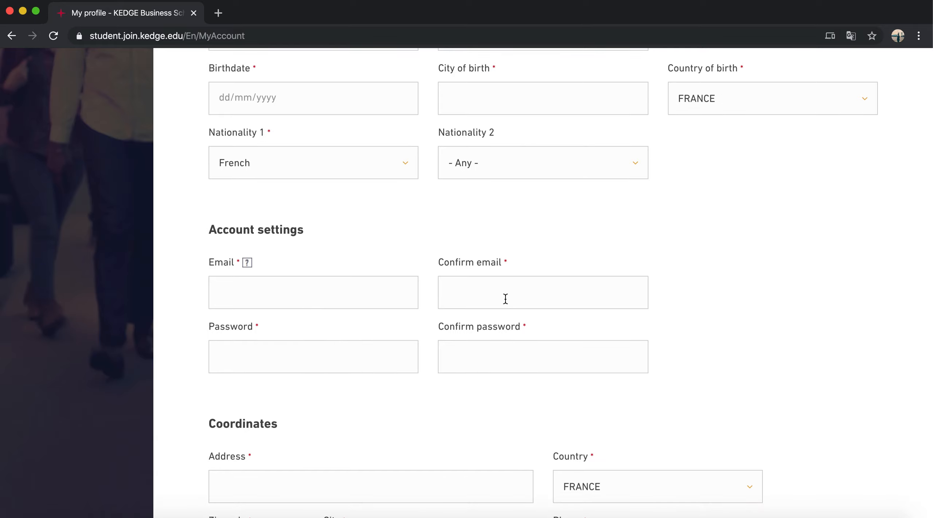
scroll(506, 299, down, 2)
scroll(380, 317, down, 1)
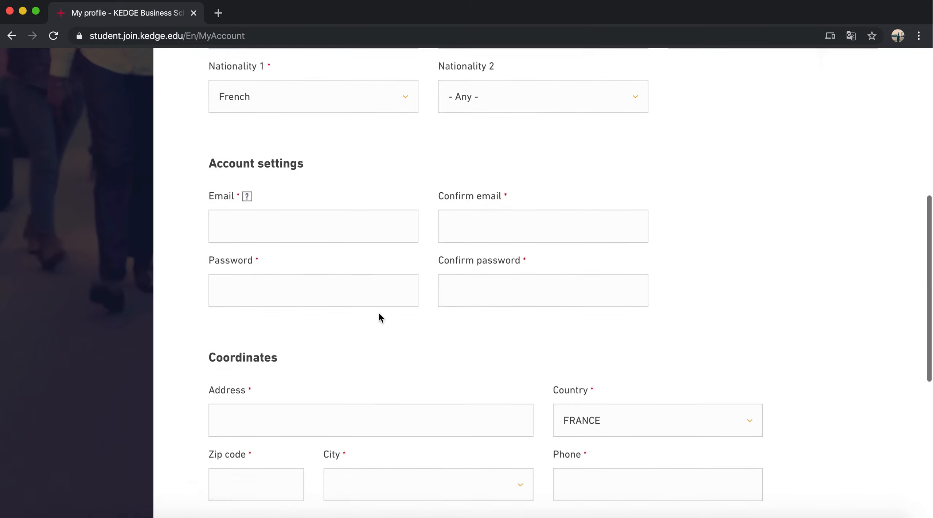
scroll(418, 313, down, 3)
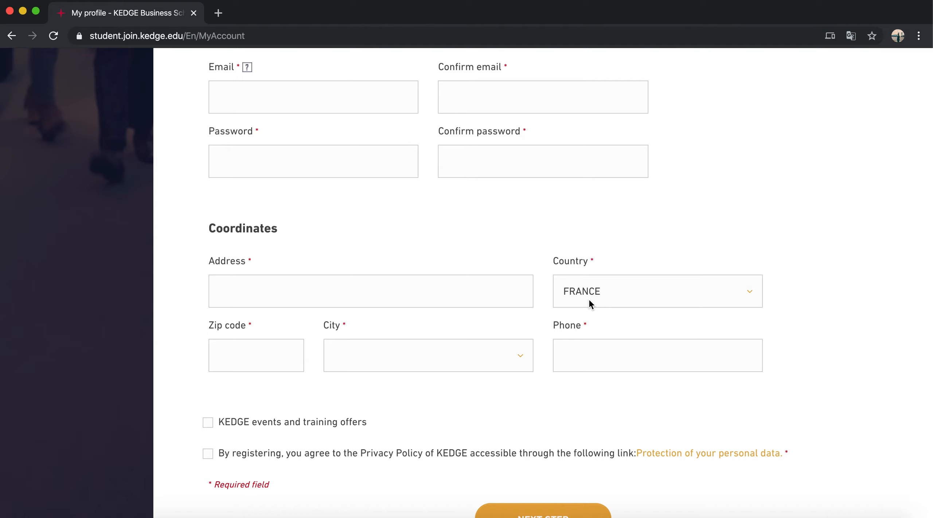
scroll(589, 299, down, 2)
click(587, 240)
click(783, 284)
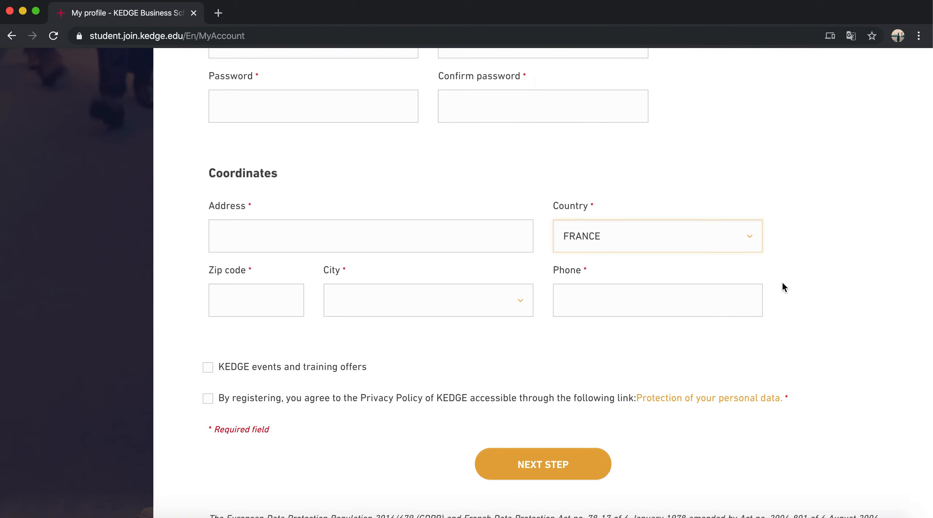
click(285, 291)
click(382, 299)
click(599, 304)
click(690, 353)
scroll(690, 353, down, 2)
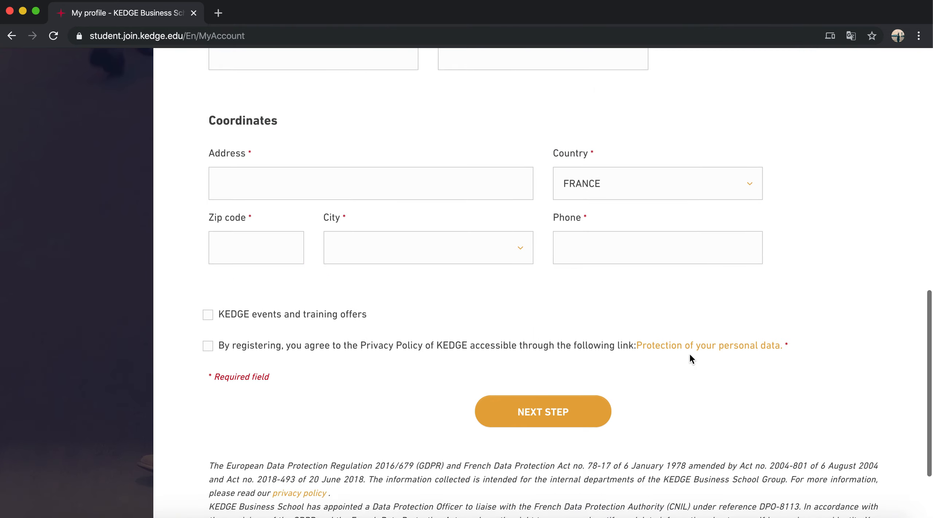
Step: Try out the KEDGE events and privacy policy consent boxes, leaving both cleared
click(207, 314)
click(208, 345)
click(208, 316)
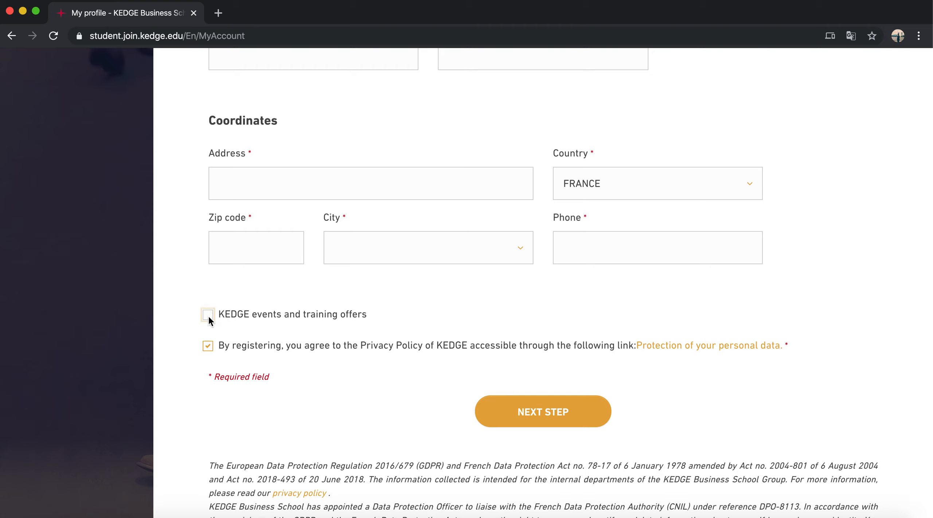
click(208, 345)
click(534, 430)
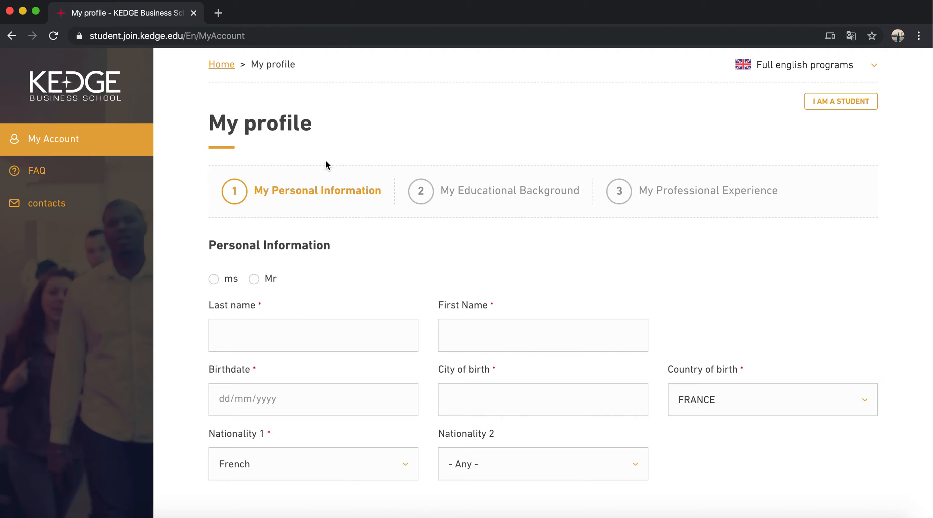
Step: Return to the welcome page and sign in to the existing account with its e-mail and password
click(11, 36)
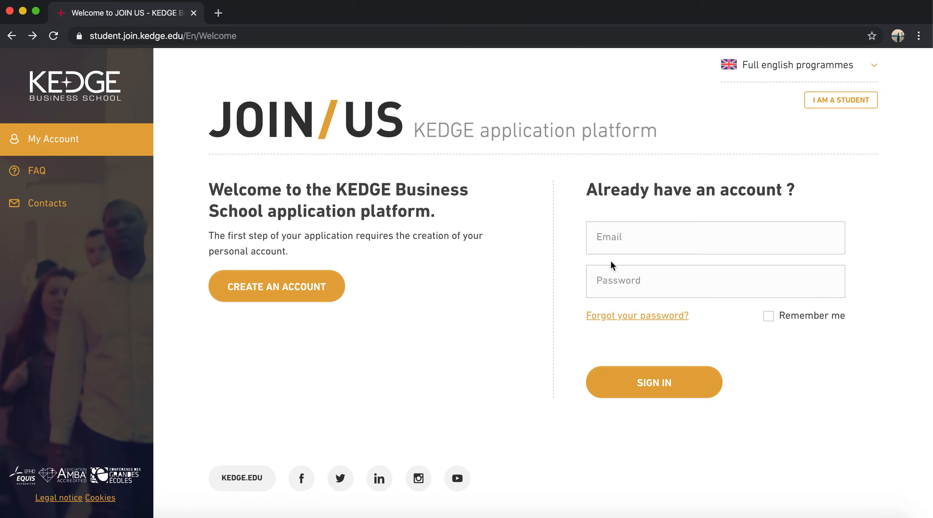
click(641, 245)
click(653, 266)
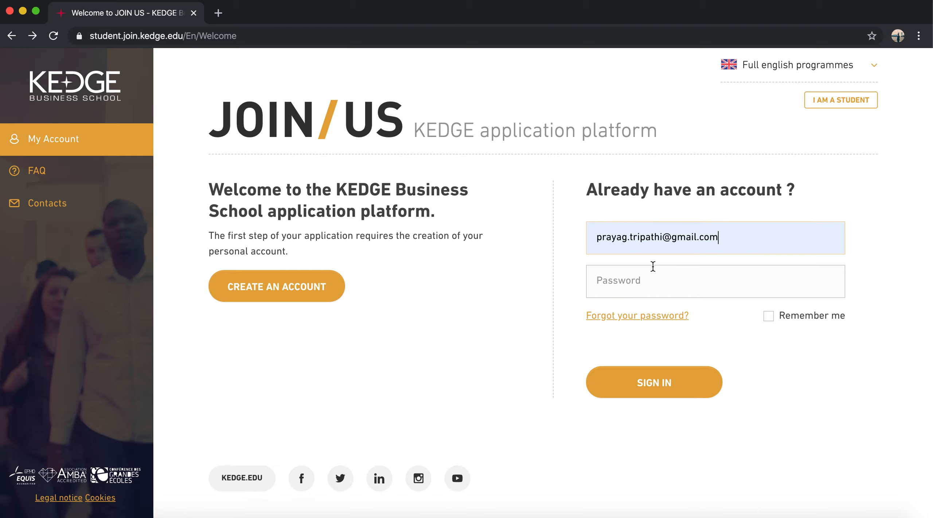
key(super+v)
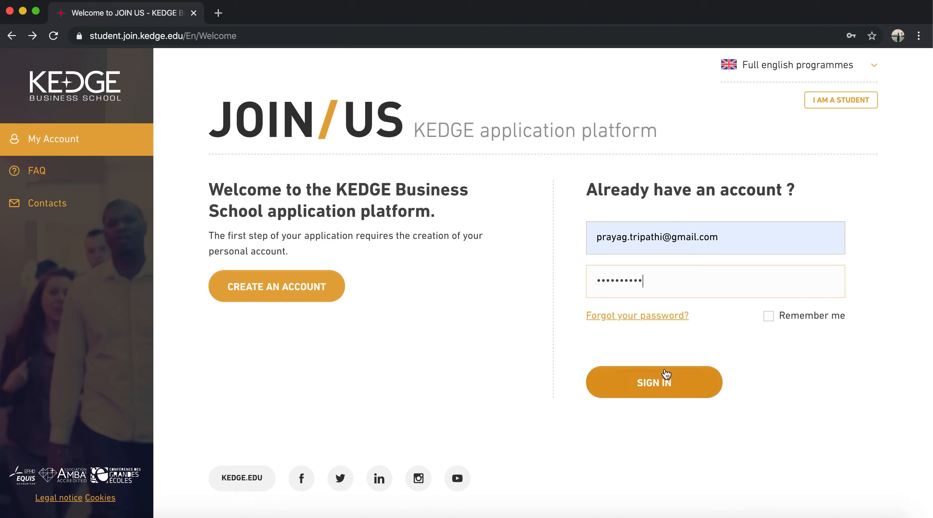
click(666, 375)
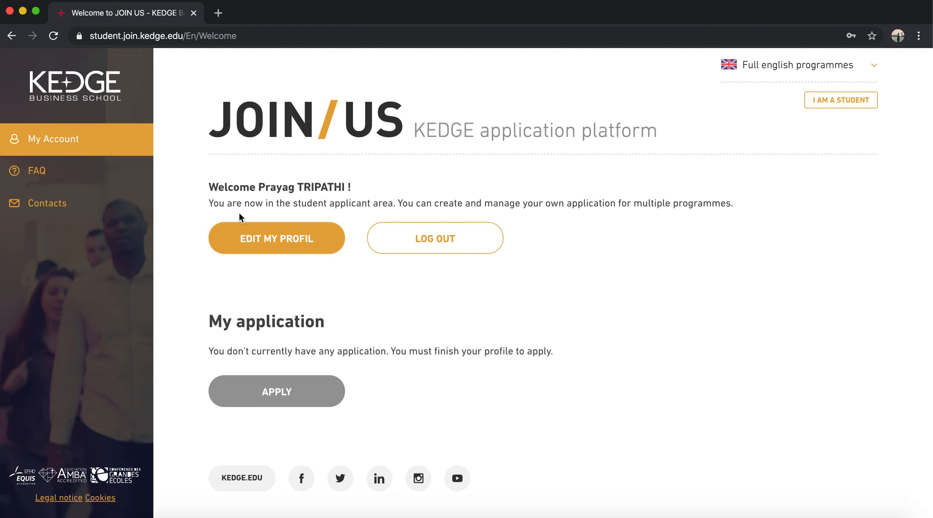
Step: Read the applicant area's introduction and try to start an application
drag(208, 203, 521, 214)
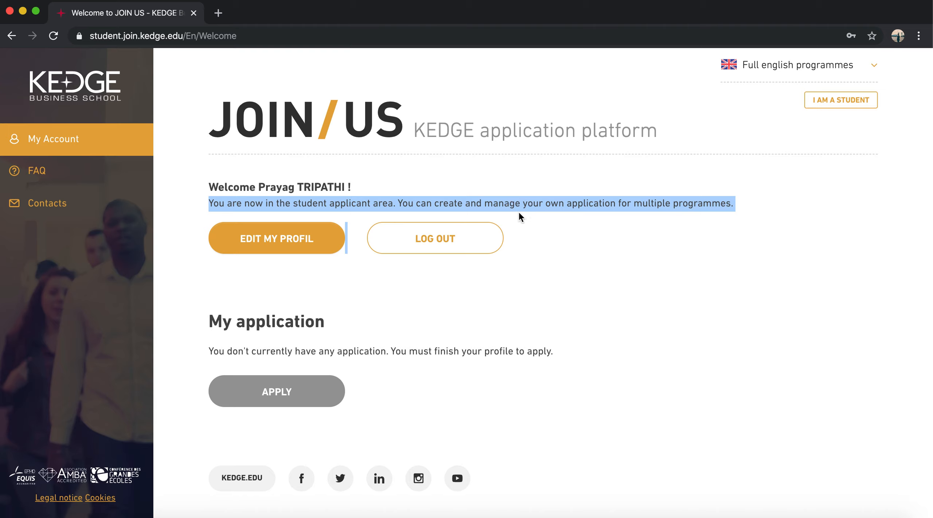
click(661, 242)
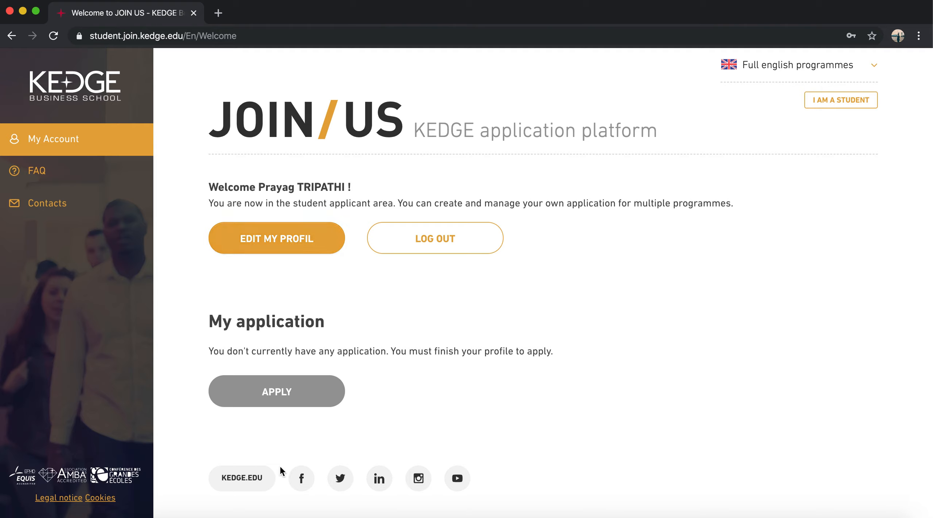
click(303, 401)
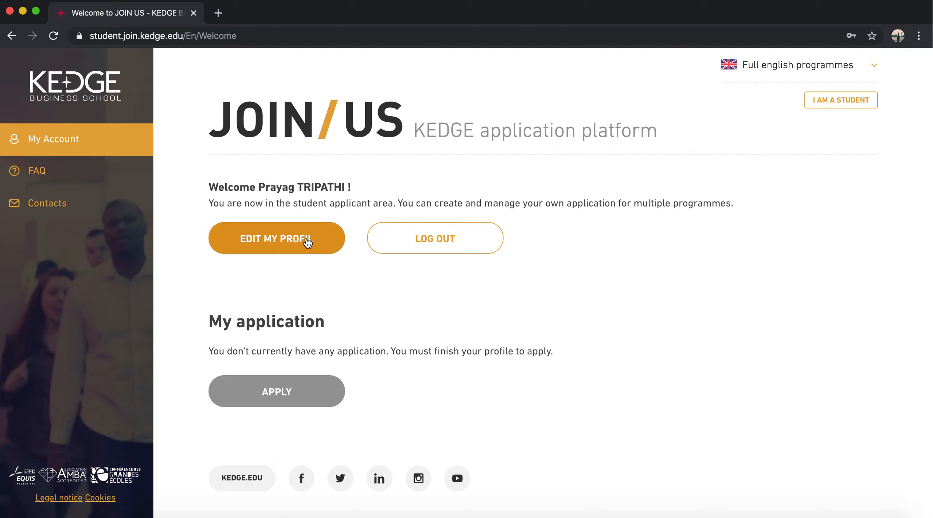
Step: Open the applicant profile for editing and continue past the saved personal information to the educational background section
click(307, 242)
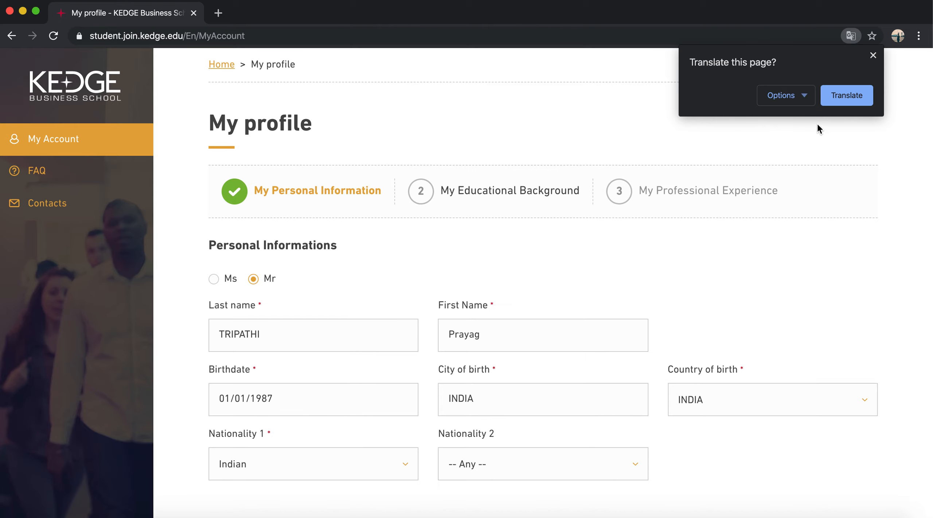
click(874, 55)
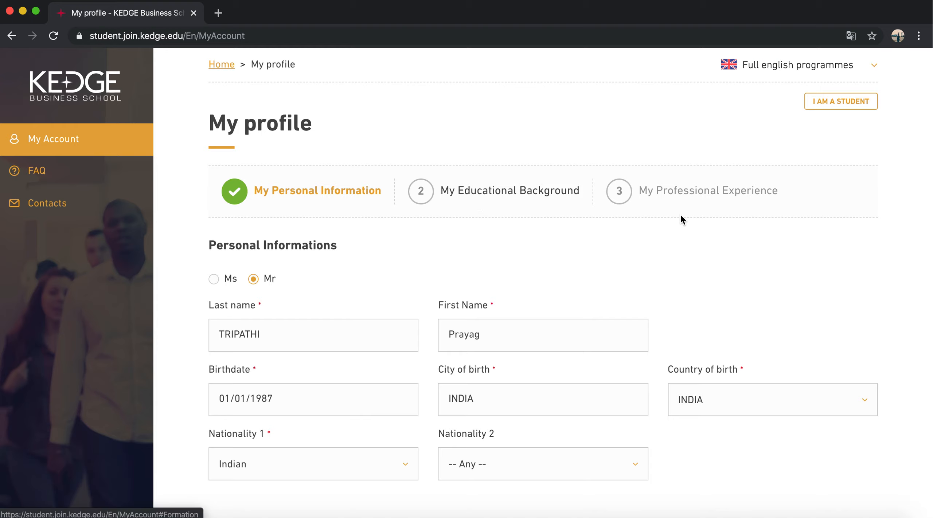
scroll(680, 214, down, 1)
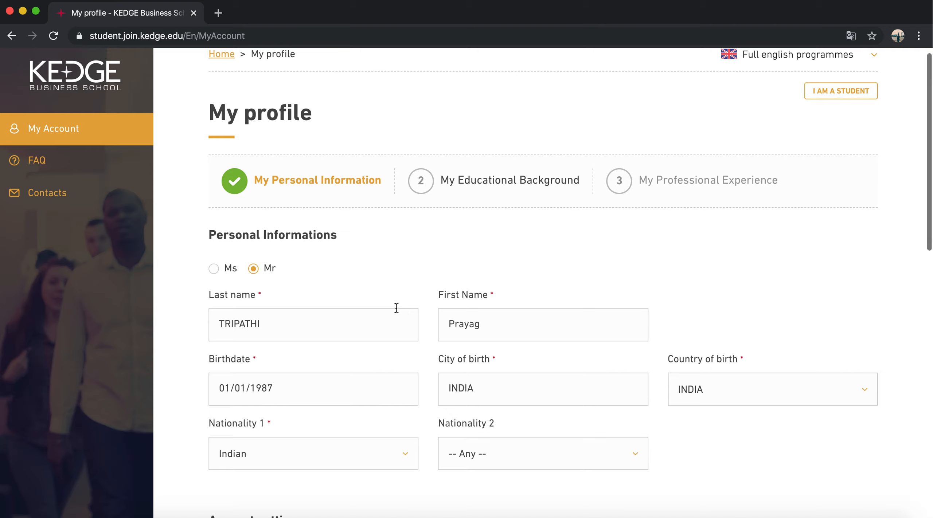
scroll(396, 308, down, 5)
scroll(397, 311, down, 10)
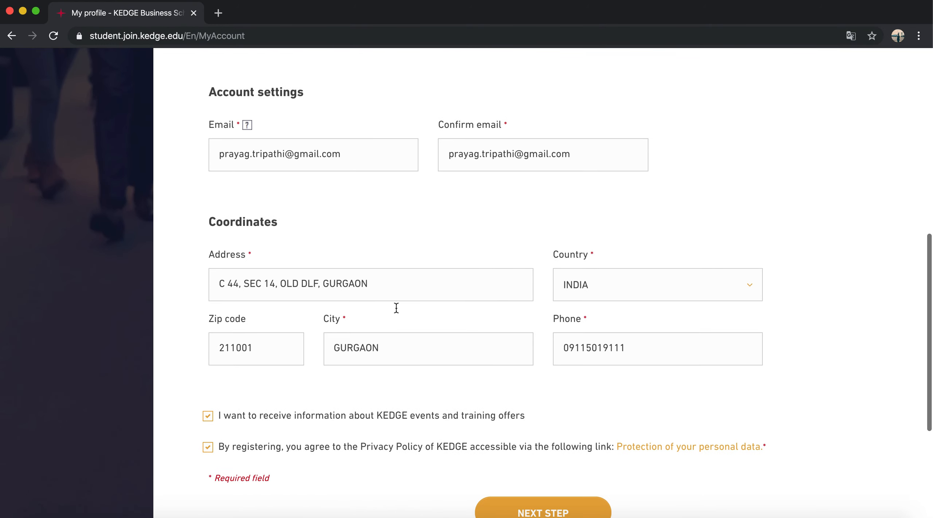
scroll(396, 312, down, 3)
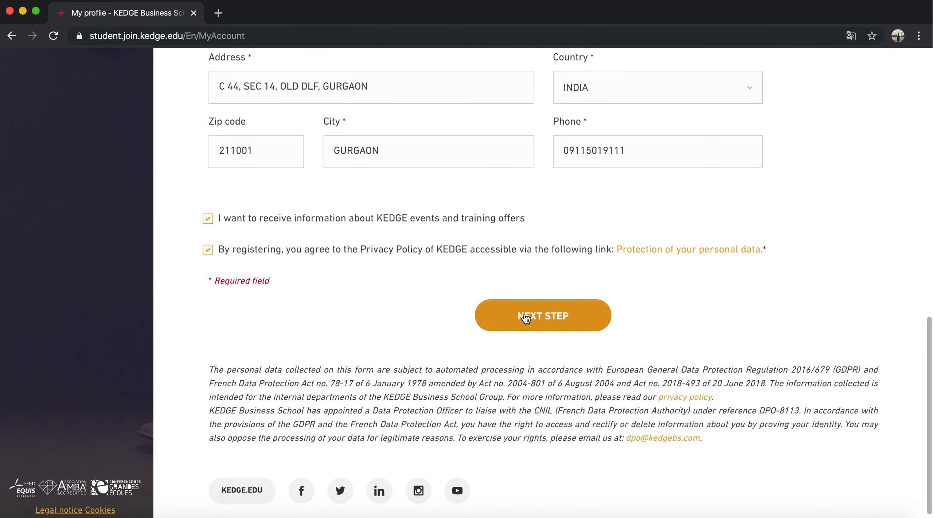
click(525, 317)
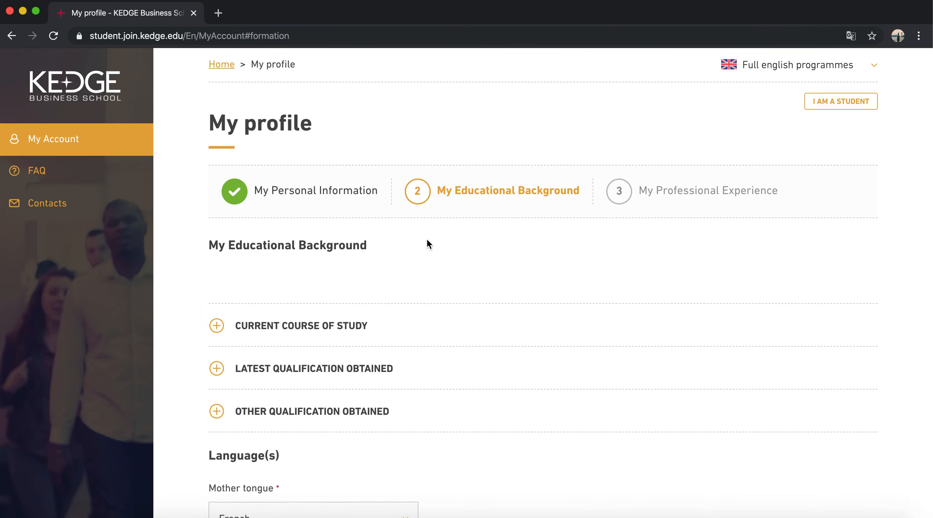
Step: Expand the current course of study section and set its field of study to Industry / technologies
click(472, 203)
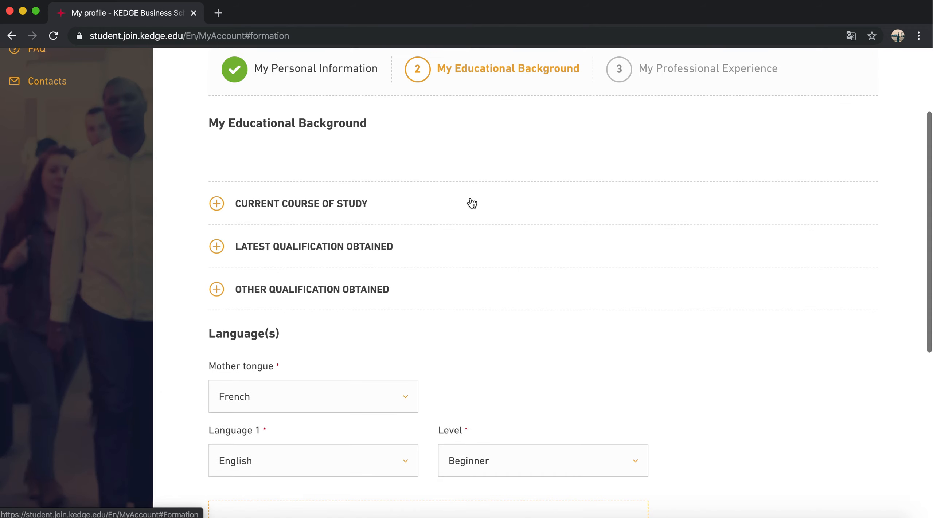
click(283, 205)
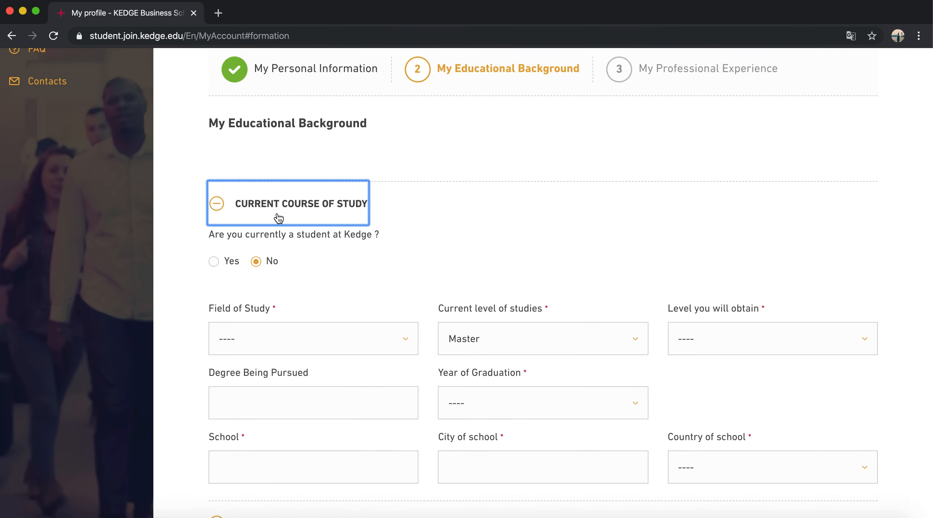
scroll(392, 233, down, 1)
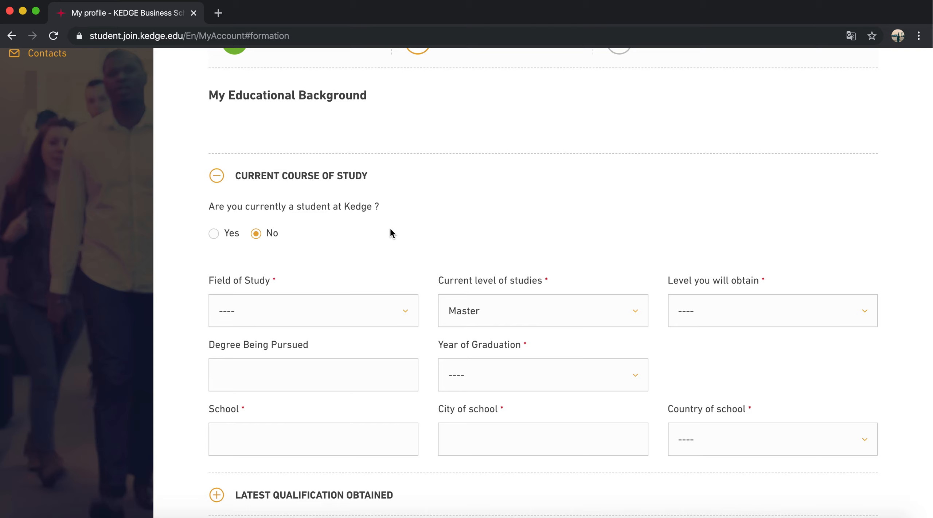
scroll(386, 230, down, 2)
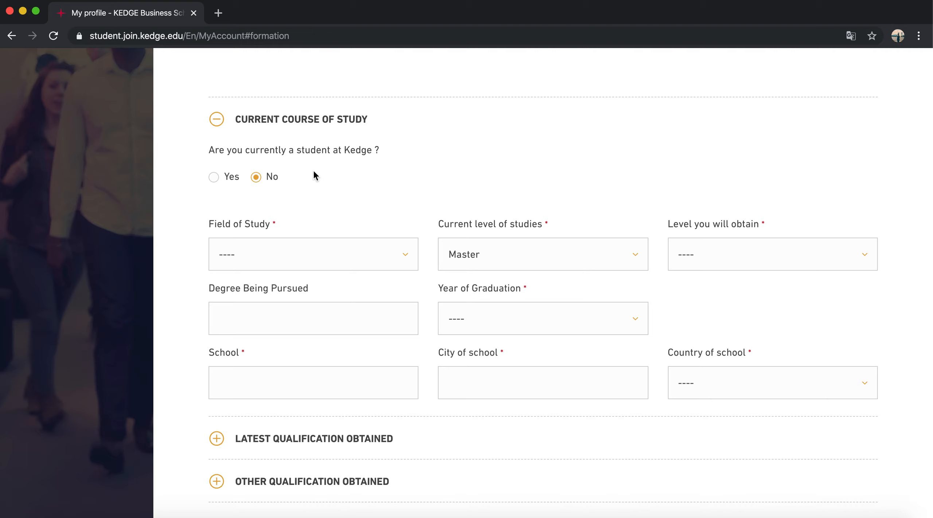
scroll(259, 181, down, 2)
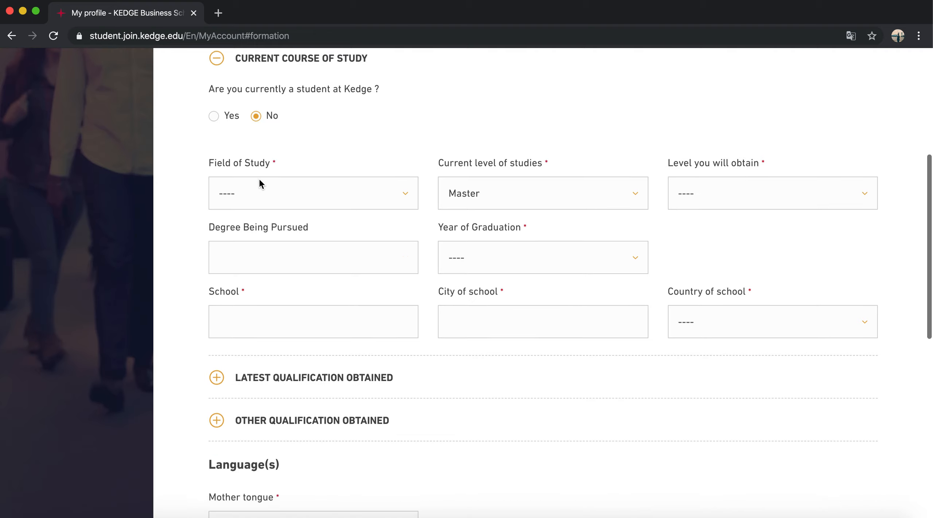
click(308, 194)
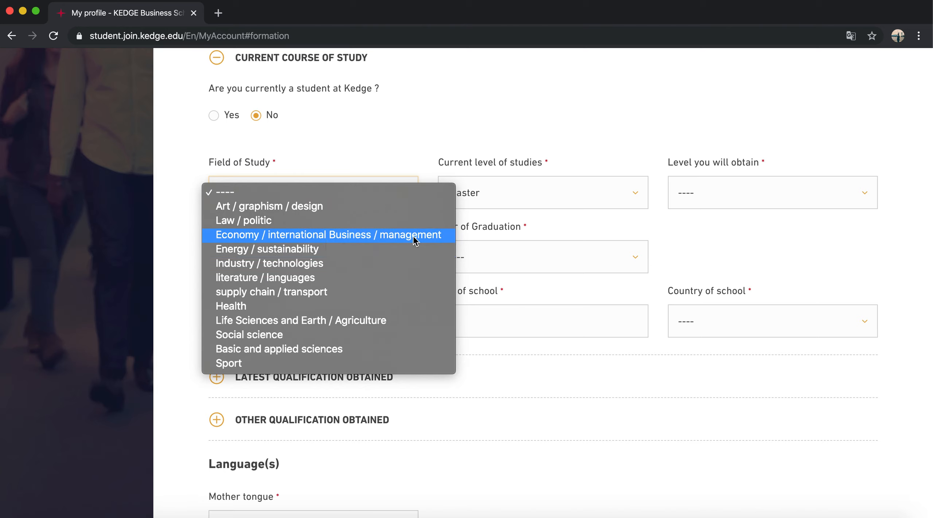
click(348, 262)
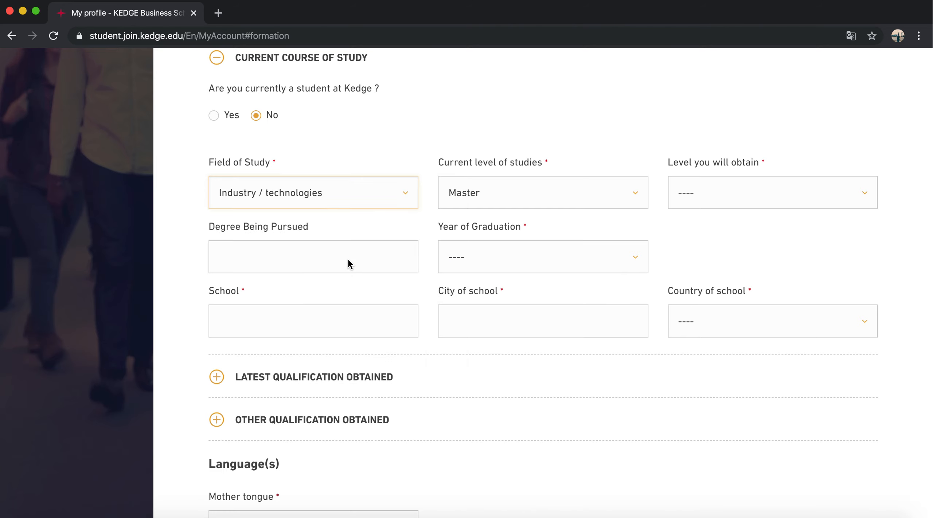
Step: Set the current level of studies to Bachelor Honor / 4 year university programme and the level to obtain to Bachelor
click(490, 200)
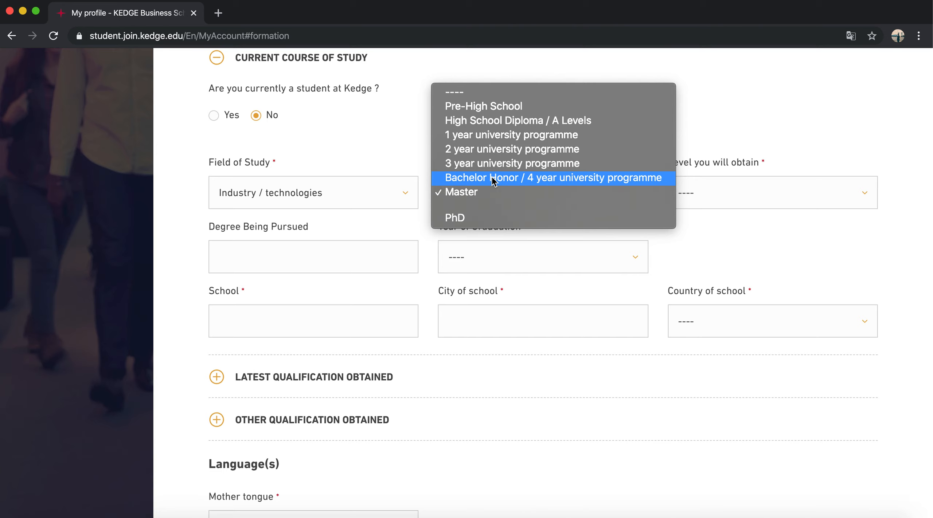
click(493, 181)
click(707, 184)
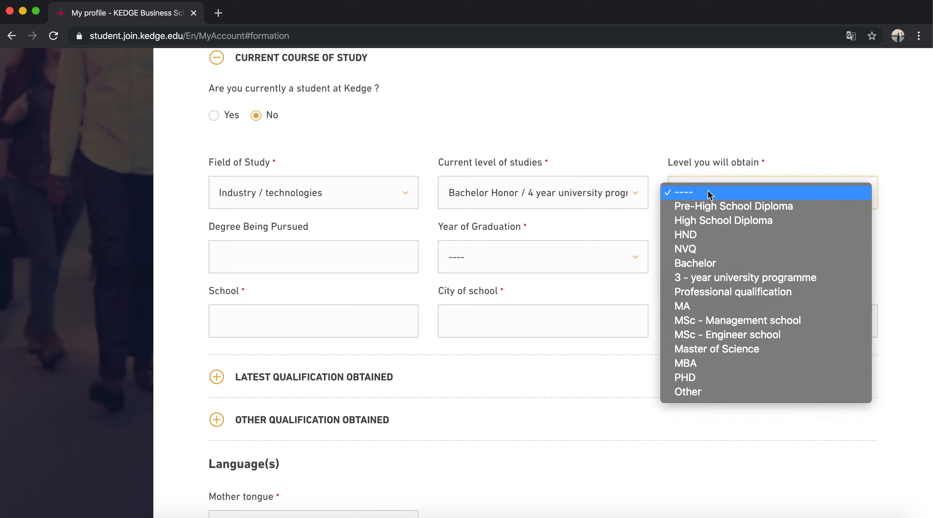
click(729, 265)
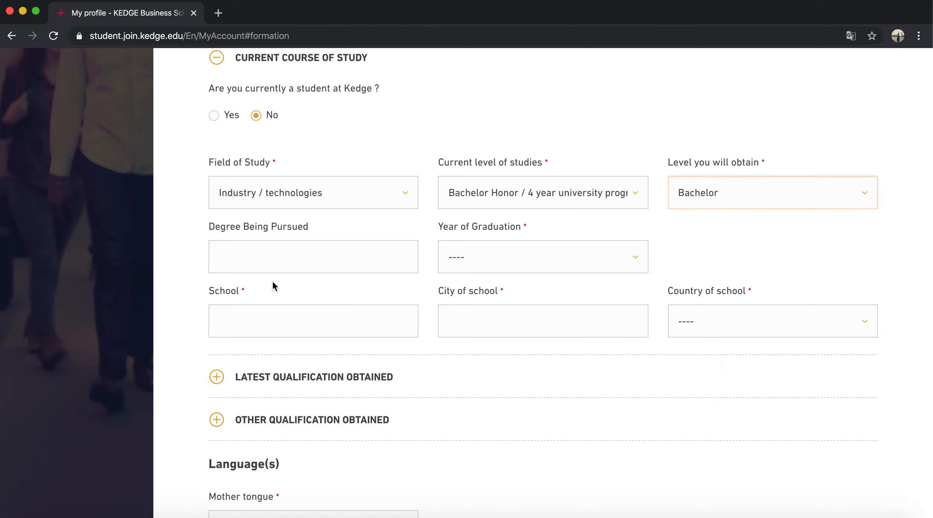
Step: Enter B.Tech as the degree being pursued and choose 2010 as its year of graduation
click(261, 253)
text(B.Tech)
click(454, 260)
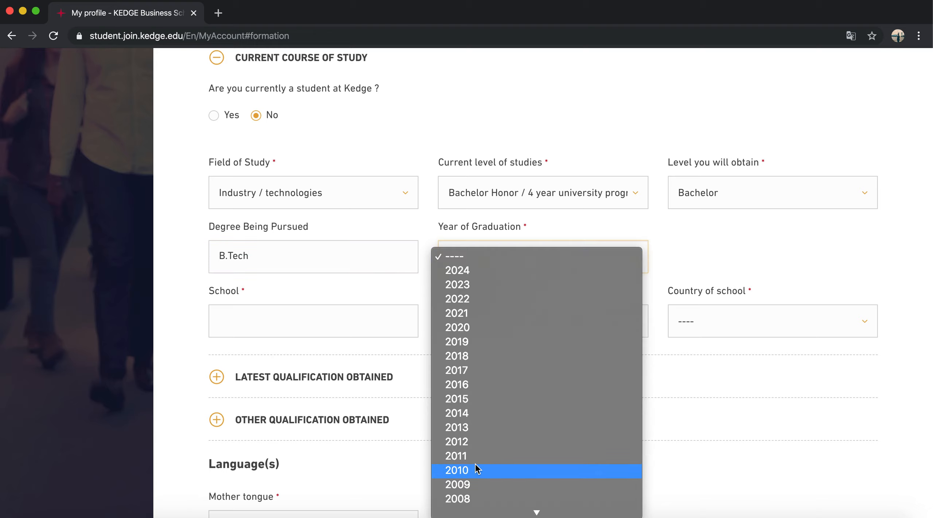
click(476, 471)
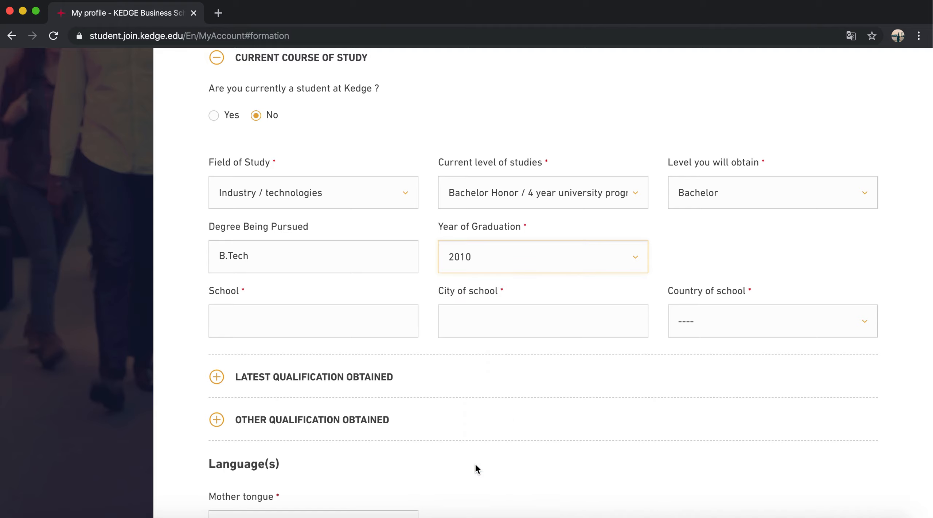
Step: Enter UPTU as the current course's school, with Lucknow as its city and INDIA as its country
click(316, 323)
text(UPTU)
click(489, 369)
click(450, 328)
text(Lucknow)
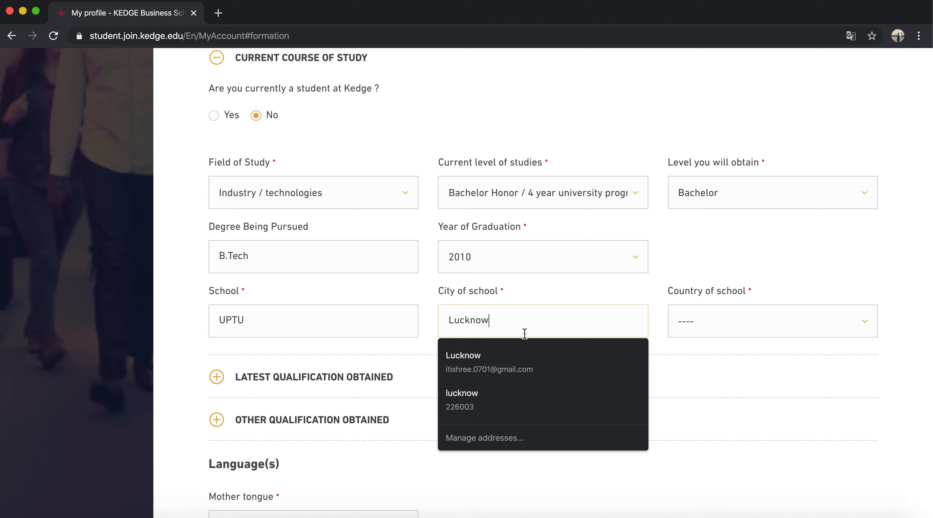
click(695, 355)
click(697, 323)
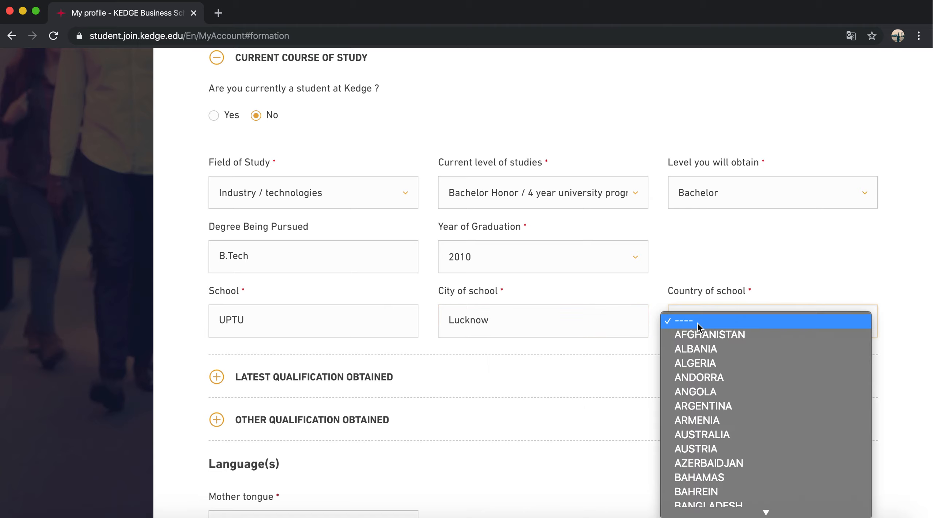
text(india)
key(Return)
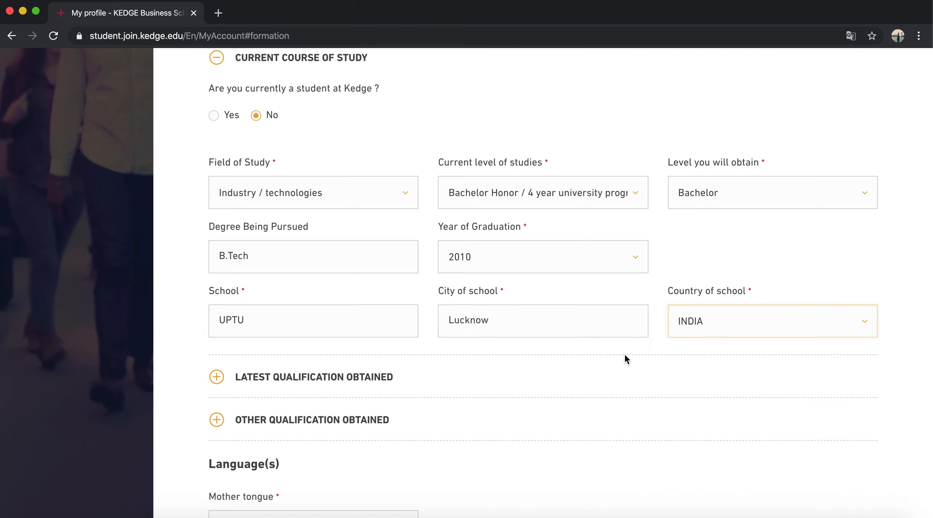
Step: Expand the latest qualification obtained section and set its field of study to Industry / technologies
scroll(626, 354, down, 2)
scroll(411, 322, down, 2)
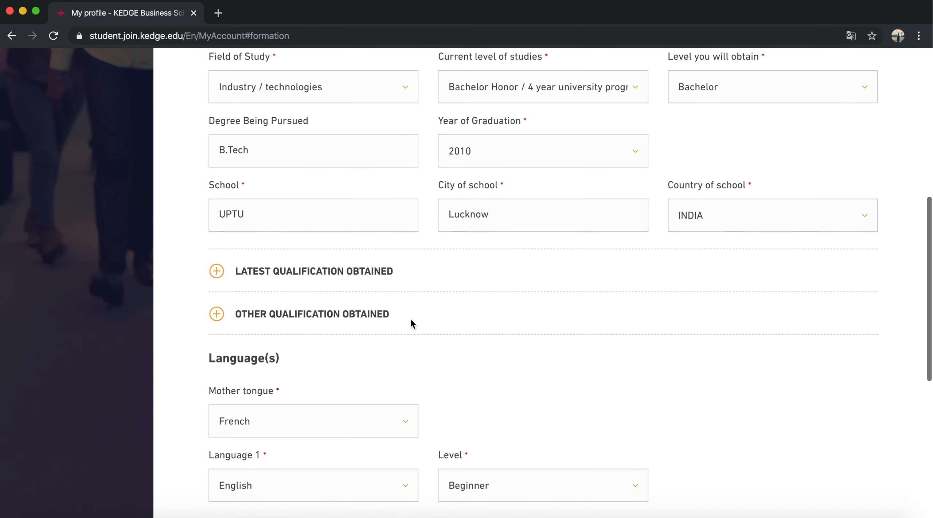
click(255, 246)
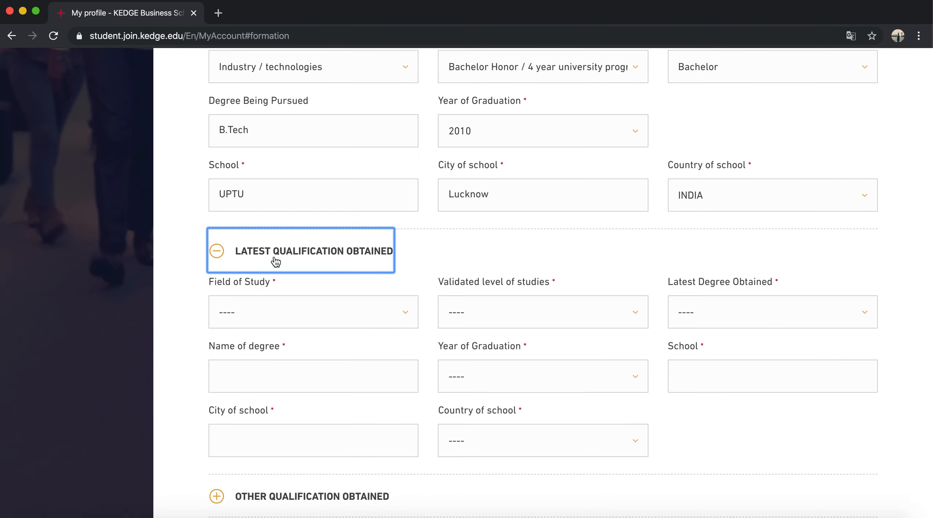
click(320, 317)
click(166, 288)
scroll(165, 286, up, 5)
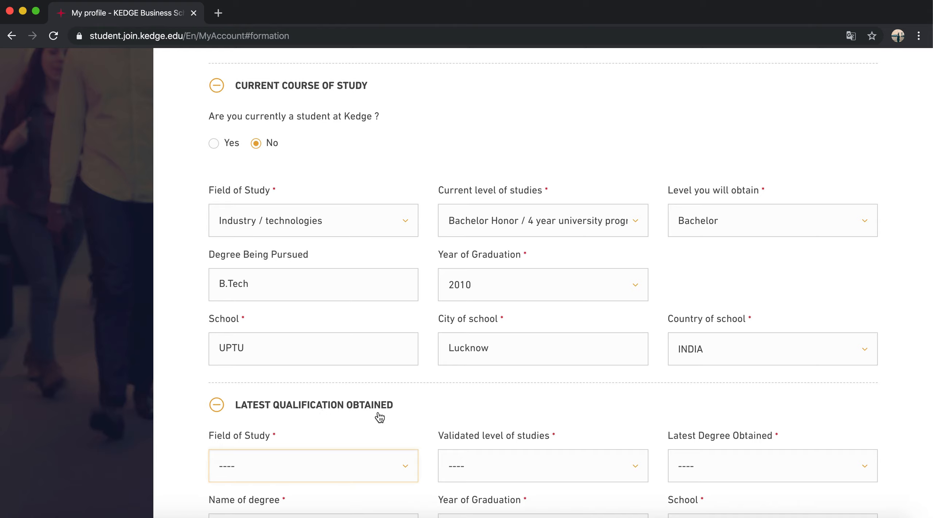
scroll(379, 417, down, 2)
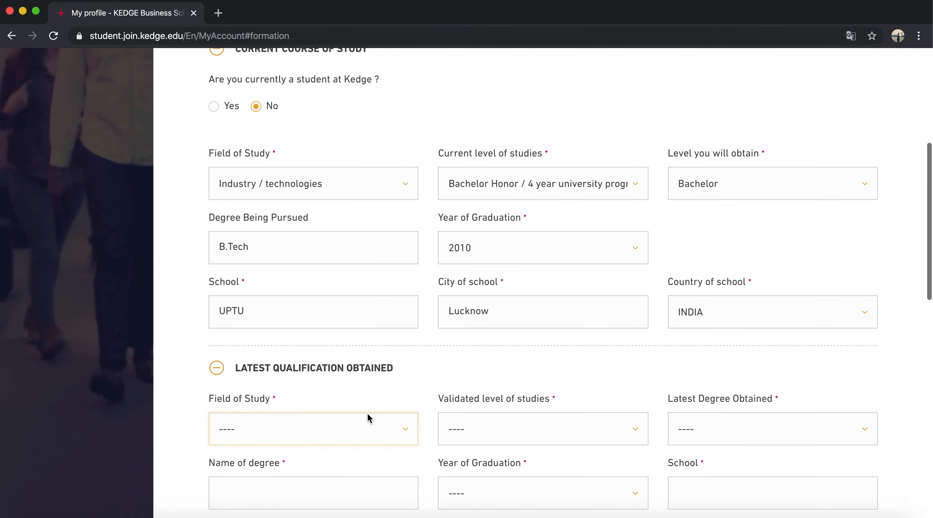
click(325, 381)
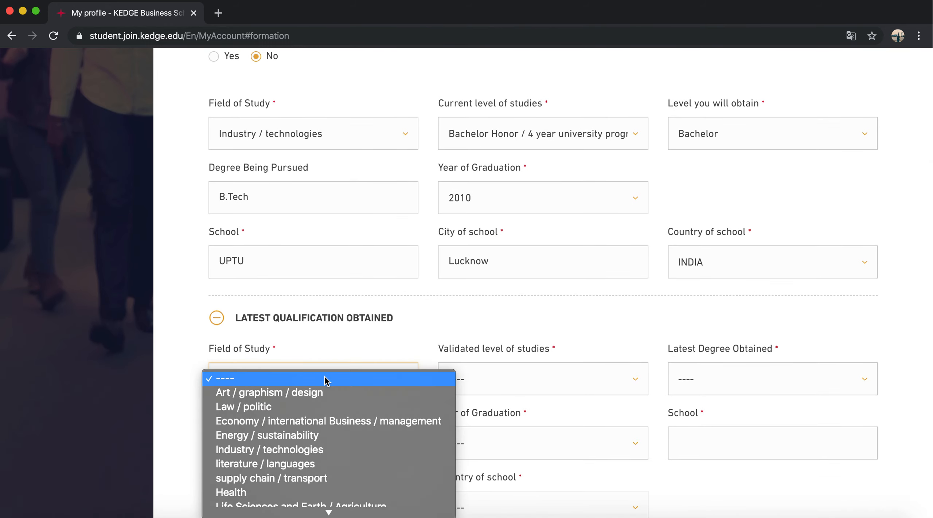
click(323, 449)
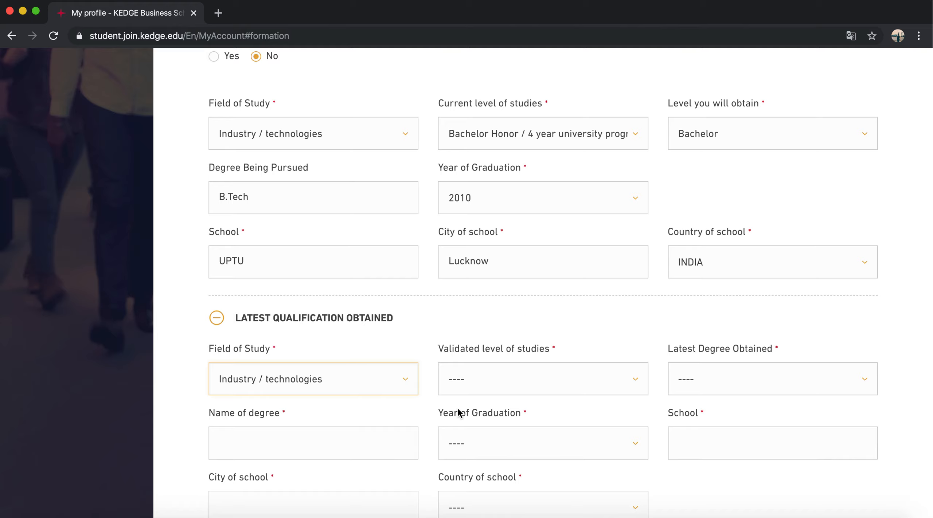
Step: Set the validated level of studies to Bachelor Honor / 4 year university programme and the latest degree obtained to Bachelor
scroll(452, 414, down, 2)
click(484, 314)
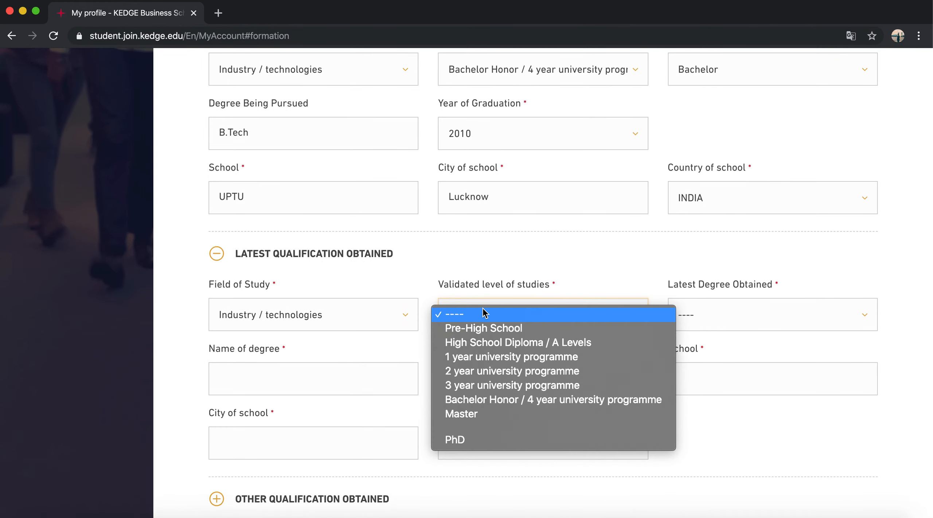
click(514, 400)
click(693, 314)
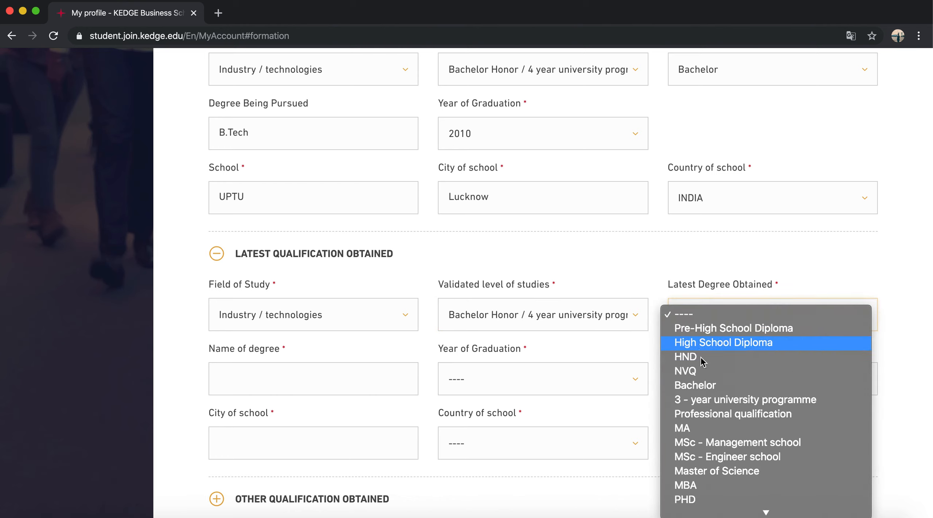
click(711, 387)
Step: Name the latest qualification's degree BTech and remove the period from the degree being pursued so it reads BTech
click(292, 385)
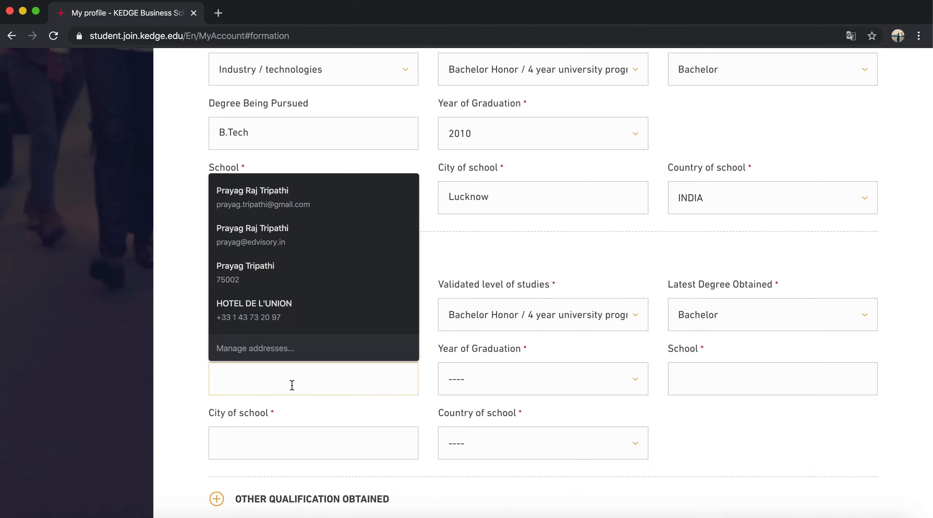
text(B,Tech)
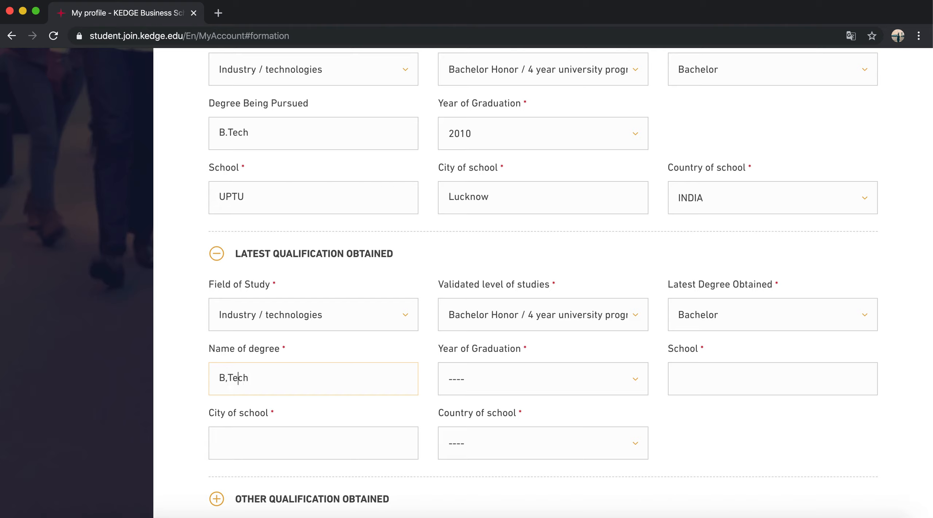
key(BackSpace)
click(227, 133)
key(BackSpace)
Step: Set the latest qualification's year of graduation to 2010 and its school to UPTU
click(515, 366)
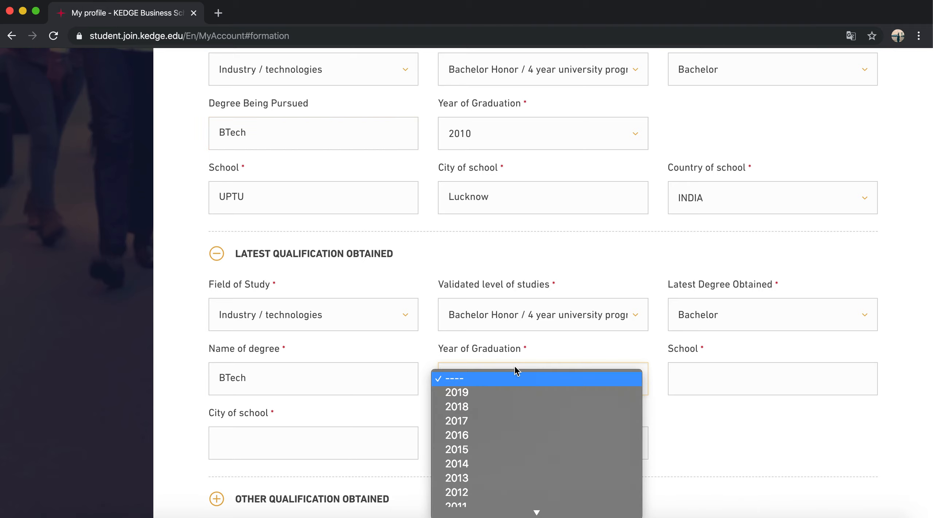
scroll(519, 440, down, 3)
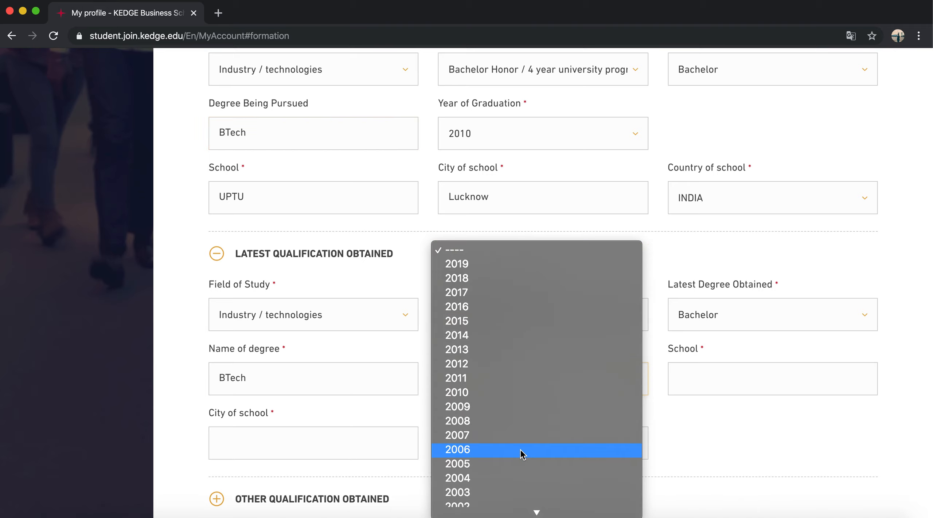
click(518, 395)
click(720, 374)
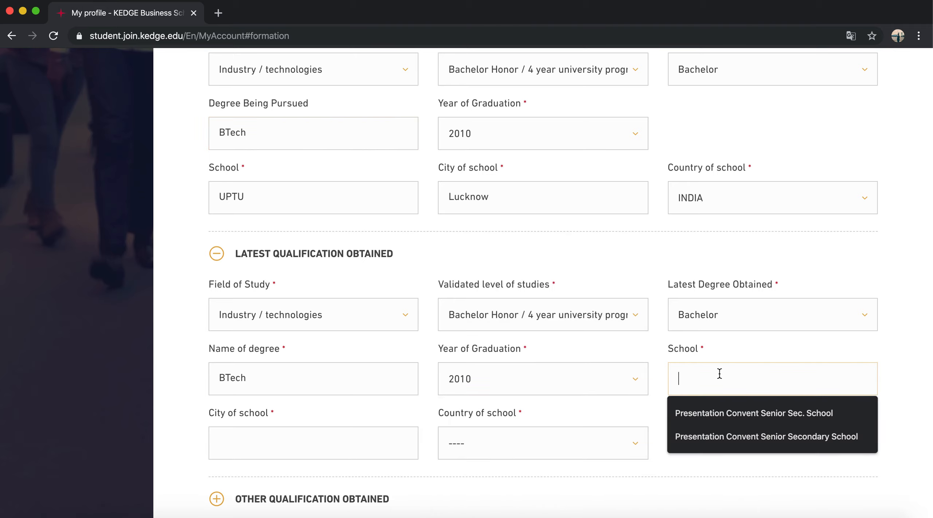
text(UPTU)
key(BackSpace)
key(BackSpace)
text(TU)
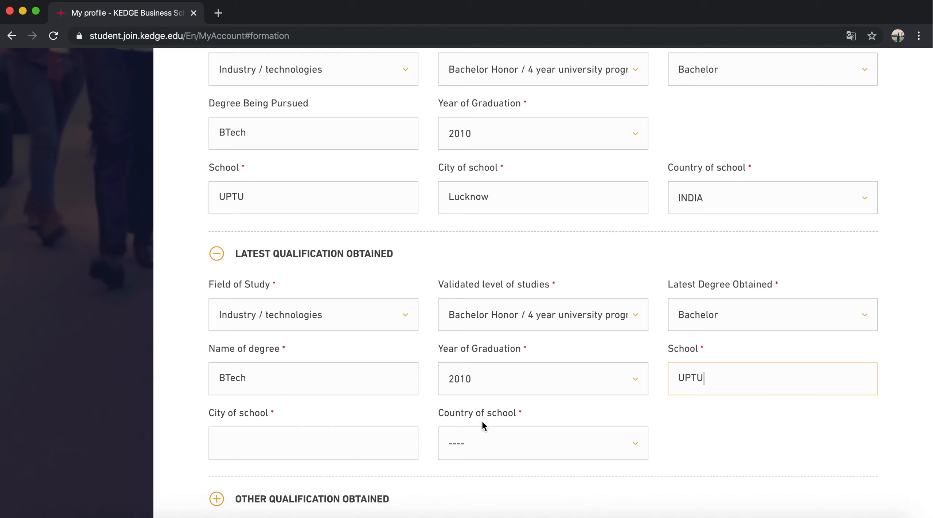
Step: Enter Lucknow as the latest qualification's city of school and choose INDIA as the country
scroll(478, 419, down, 2)
click(320, 396)
text(Lucknow)
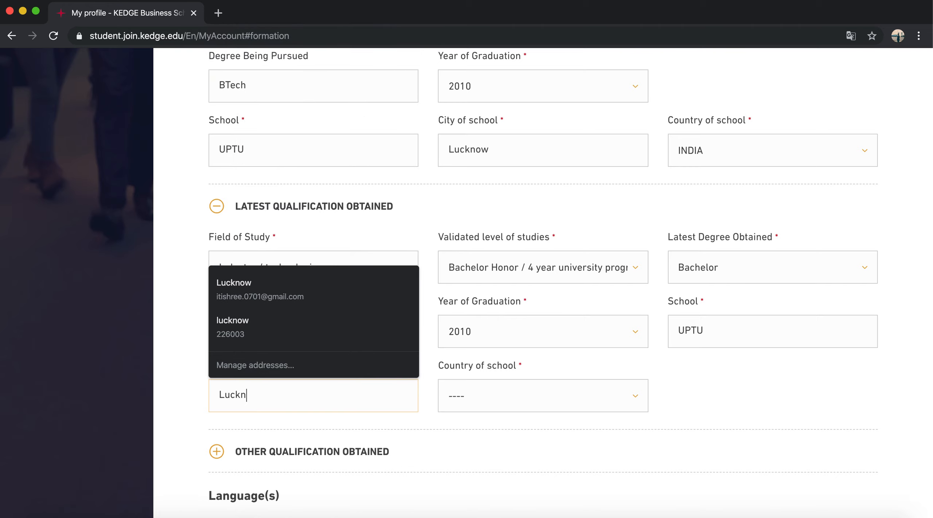
key(Tab)
click(548, 397)
text(india)
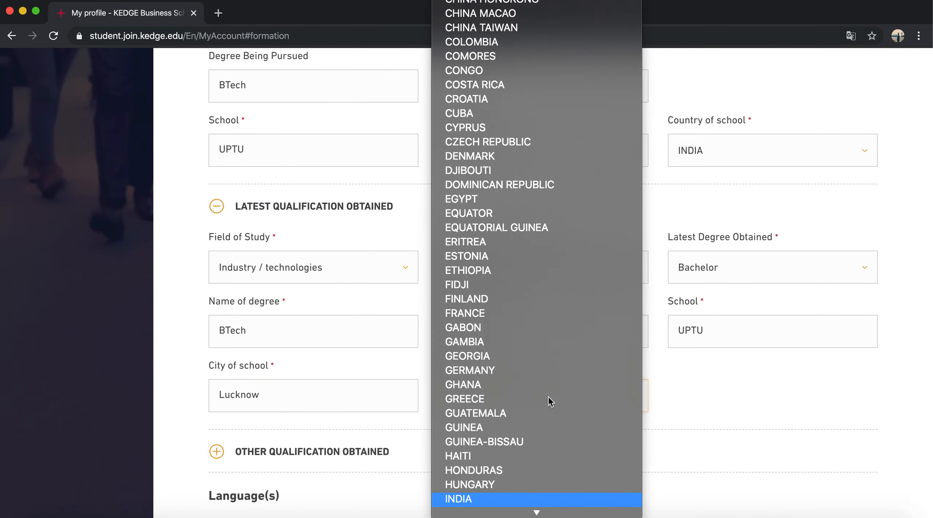
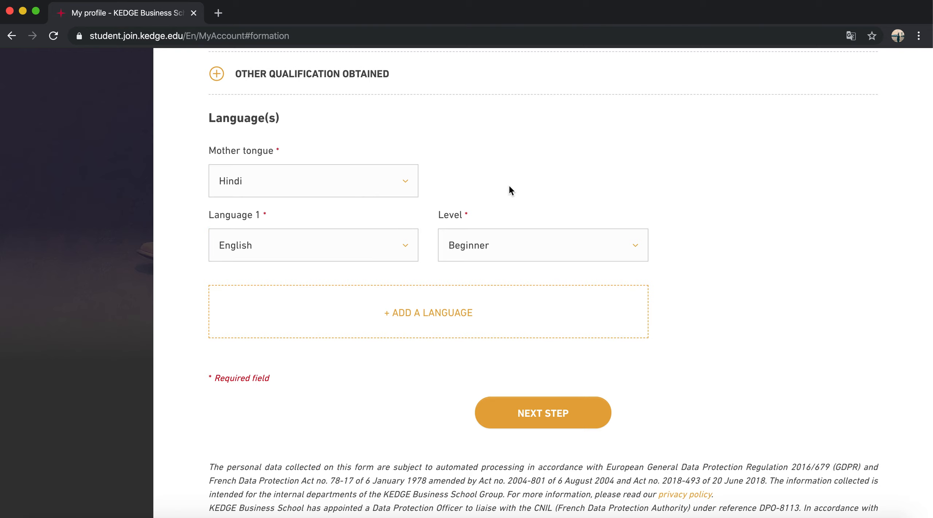
Step: Set the level of Language 1, English, to Advanced
click(374, 243)
click(373, 242)
click(483, 244)
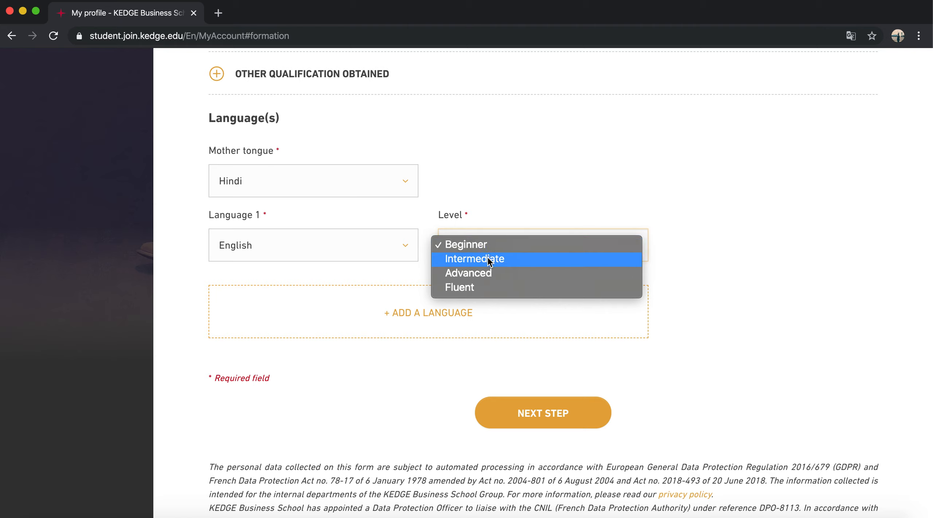
click(490, 275)
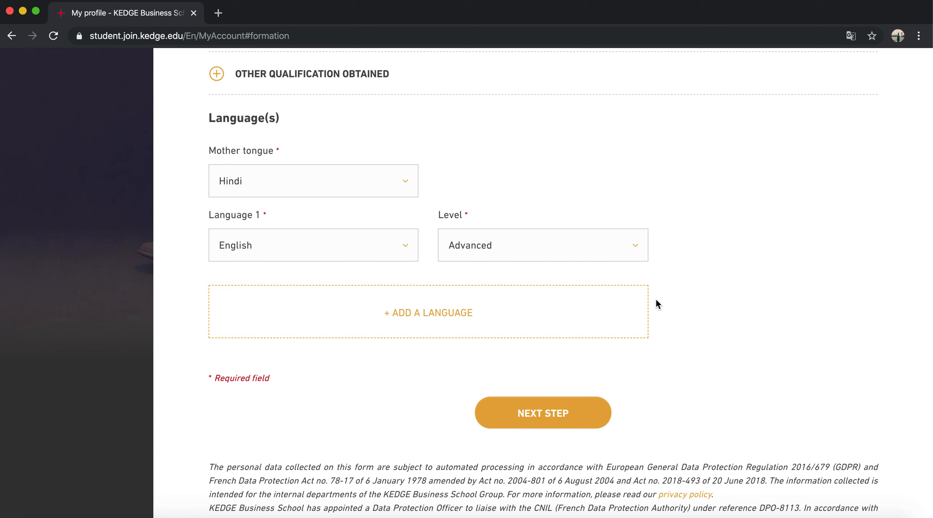
scroll(653, 297, down, 1)
click(591, 220)
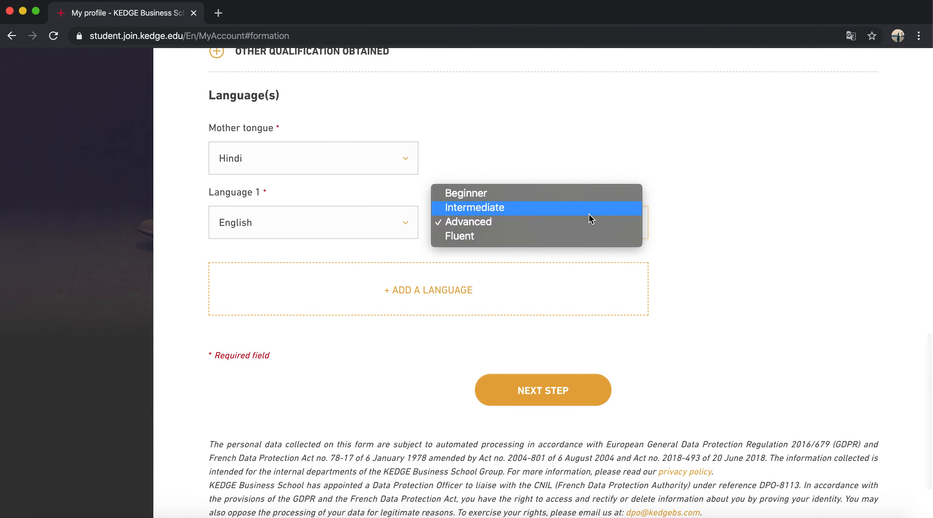
click(589, 223)
click(621, 224)
click(623, 224)
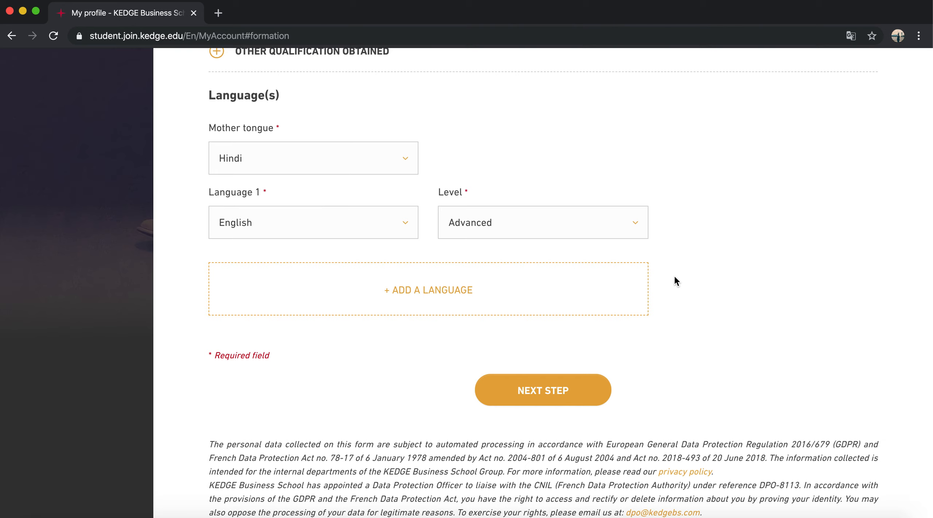
Step: Add French as Language 2 with the level Intermediate
click(471, 278)
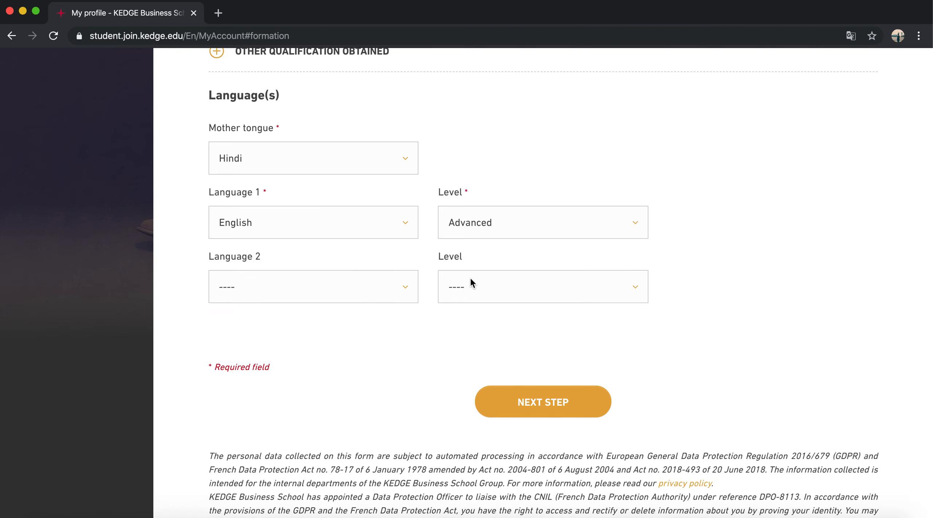
click(353, 292)
key(f)
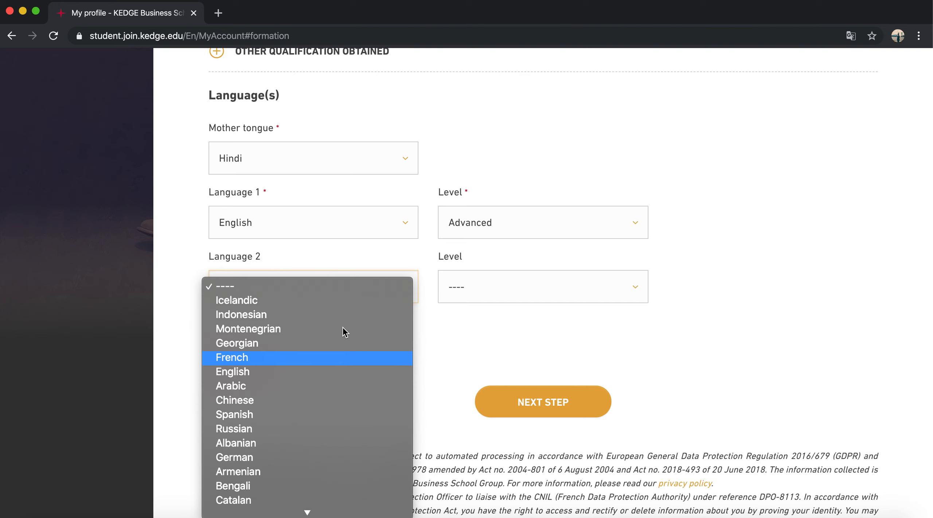
key(Return)
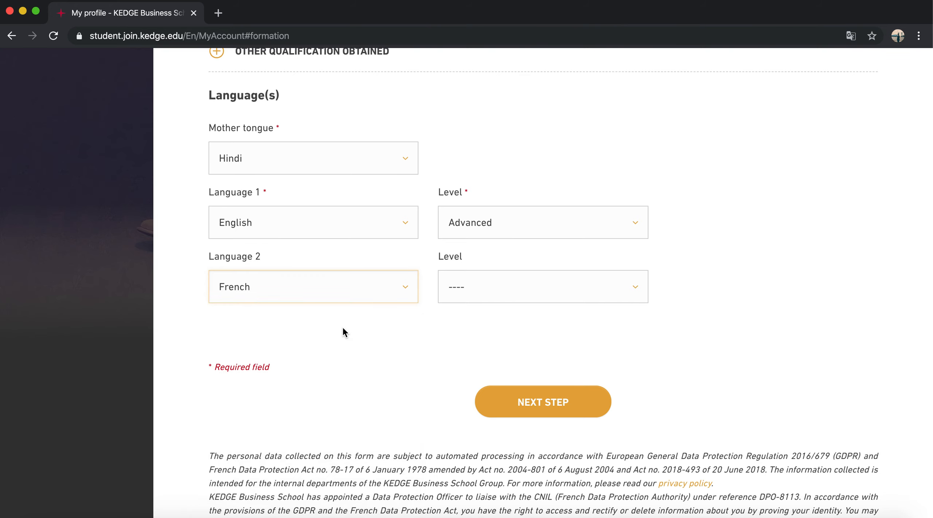
click(460, 294)
click(471, 316)
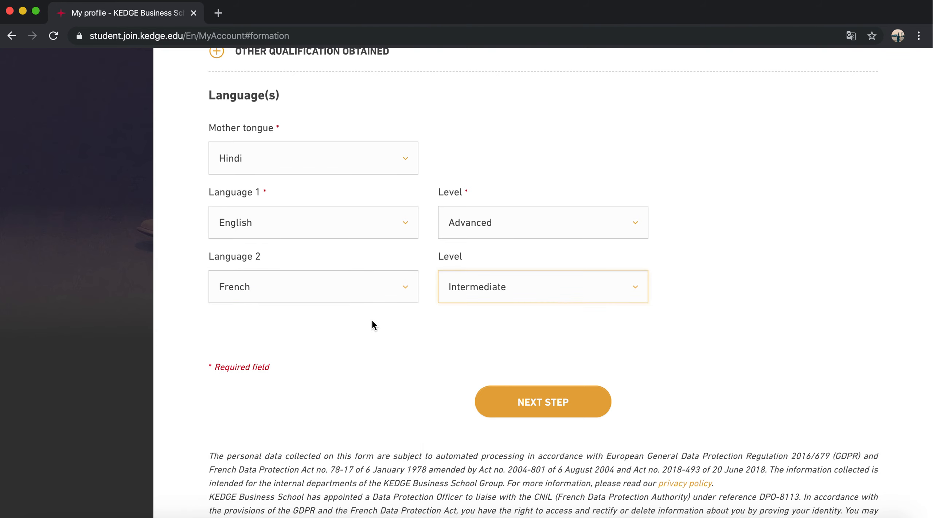
Step: Submit the educational background section and proceed to the professional experience section
click(427, 347)
click(267, 192)
click(530, 414)
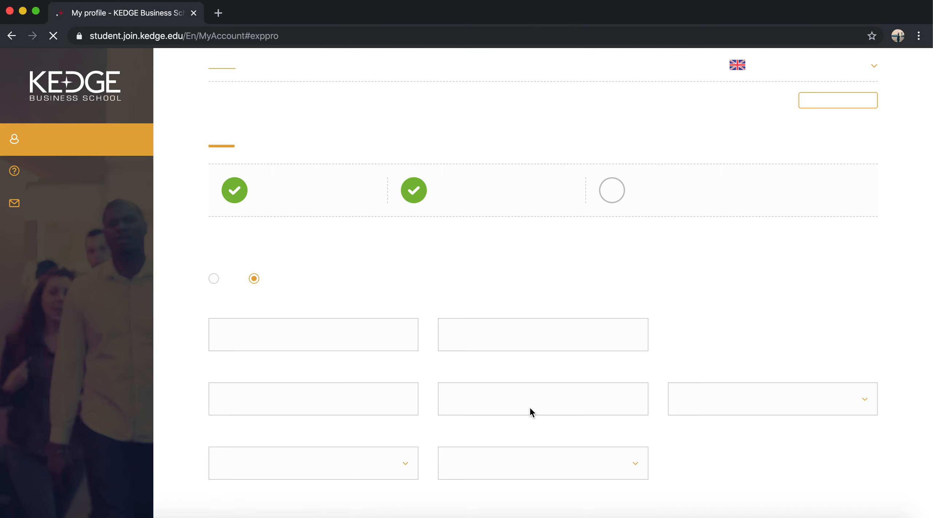
Step: Set the number of years of professional experience to 1 year
scroll(529, 407, down, 3)
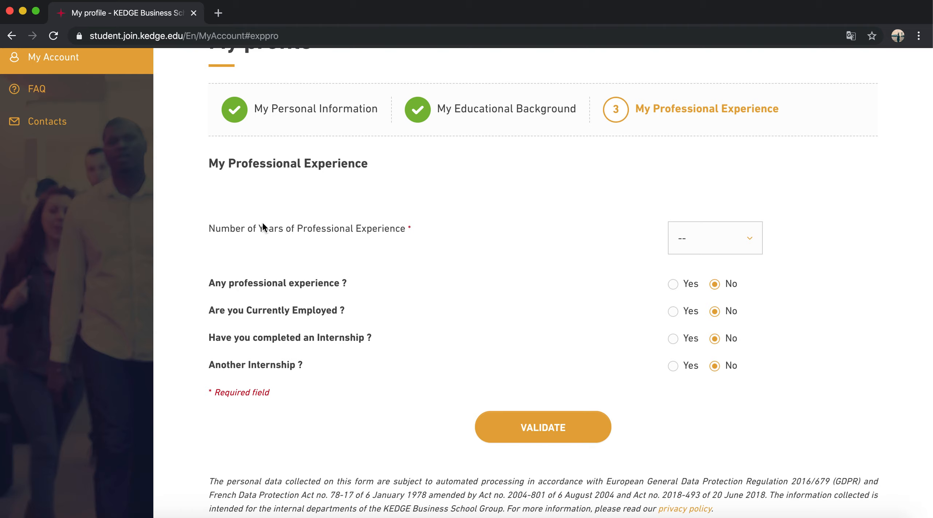
drag(214, 164, 376, 164)
click(423, 217)
click(704, 247)
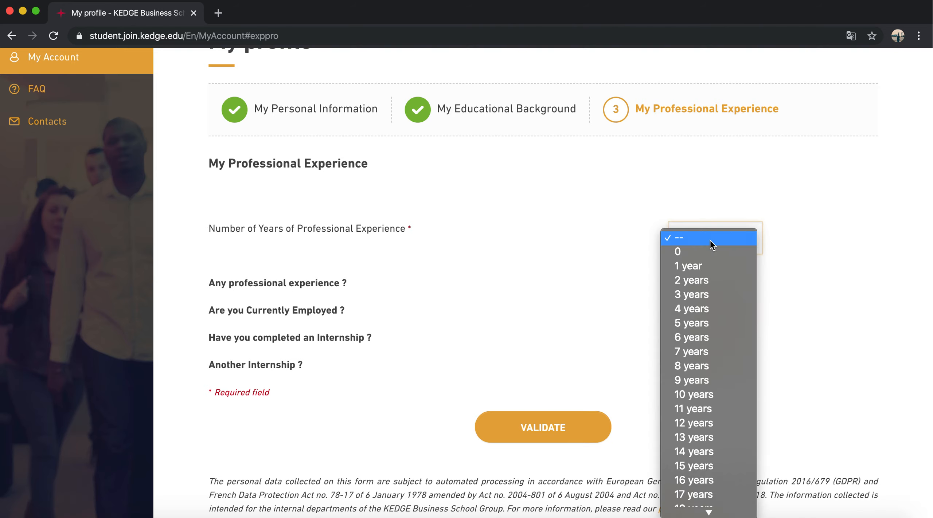
click(714, 267)
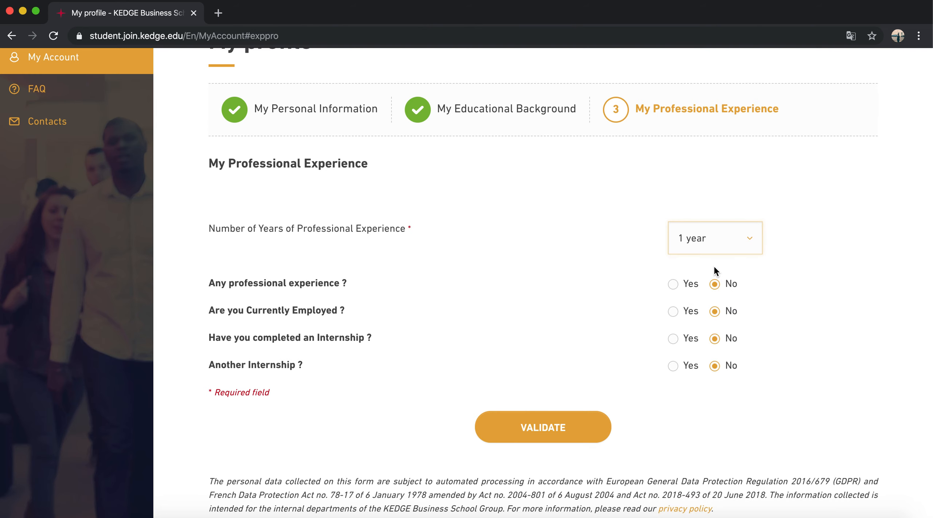
click(725, 243)
click(724, 253)
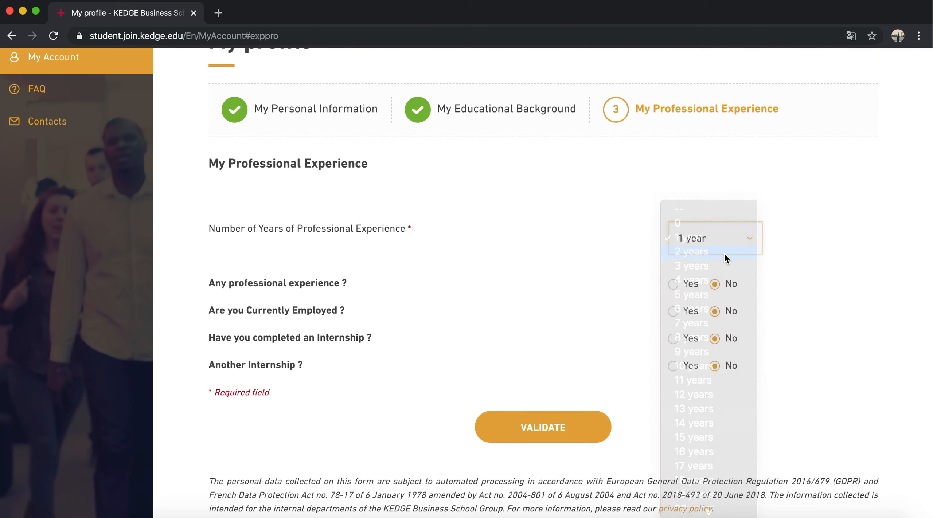
click(725, 242)
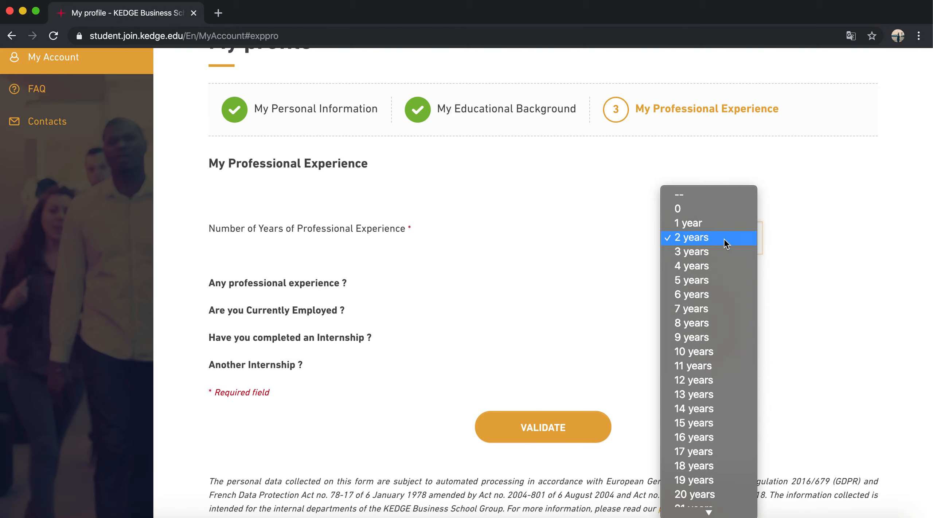
click(726, 223)
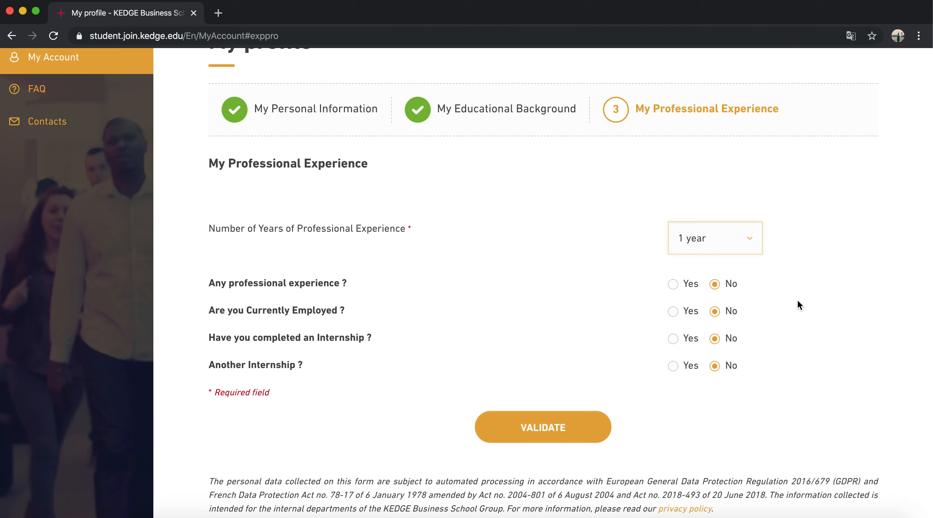
click(753, 240)
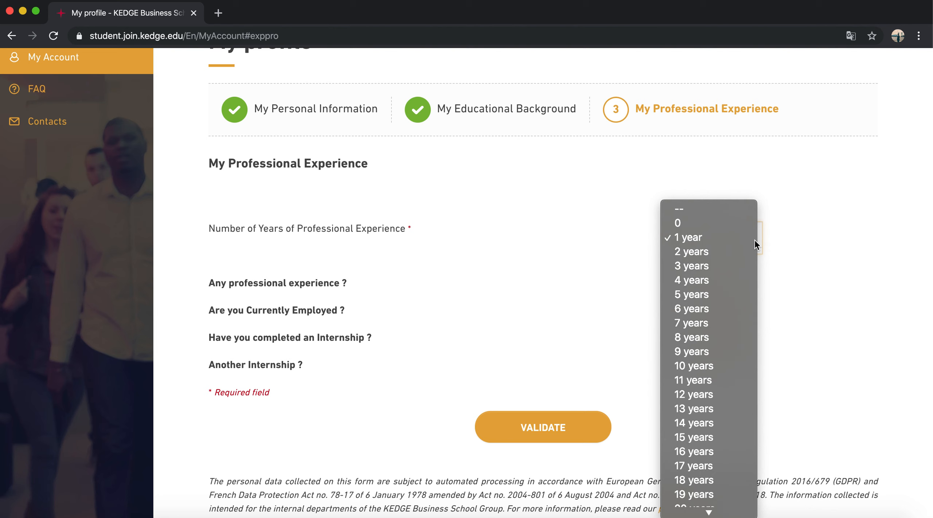
click(755, 240)
scroll(784, 271, down, 2)
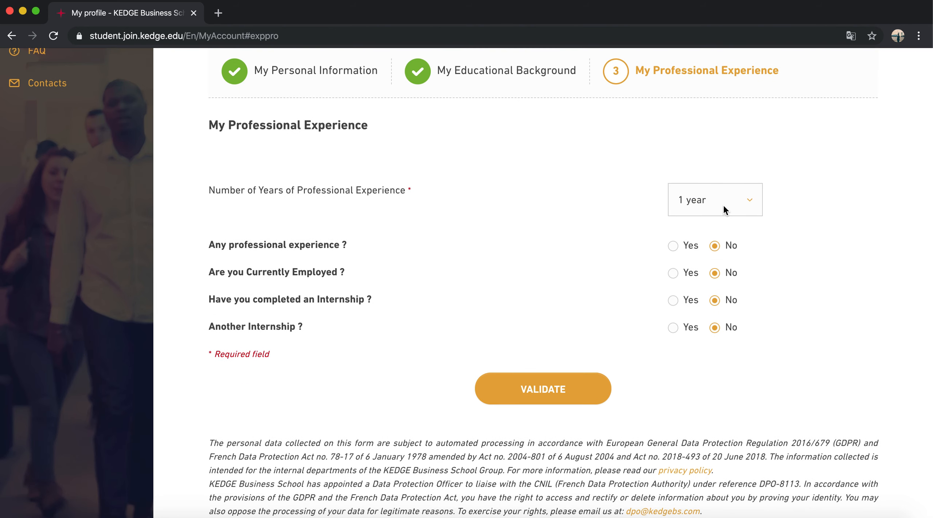
Step: Declare a professional experience with TCS as the company name and Analyst as the position
click(674, 246)
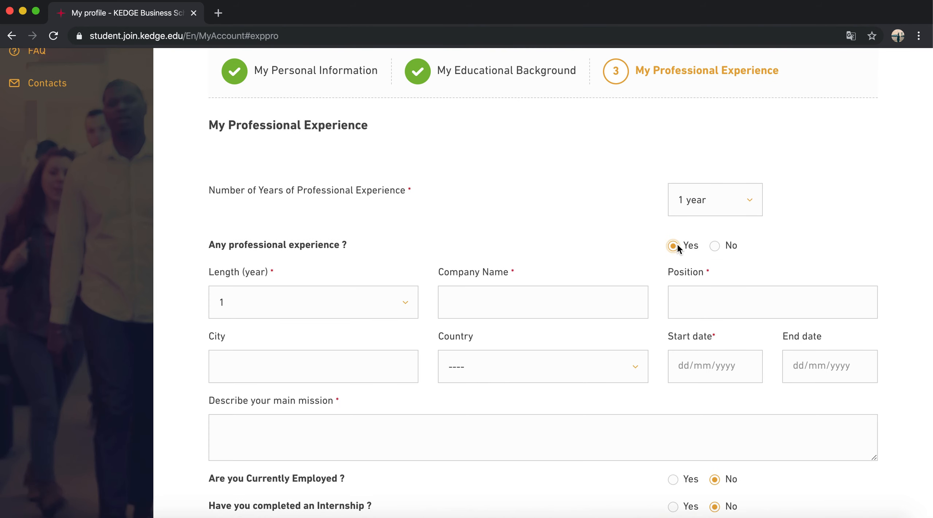
scroll(261, 285, down, 3)
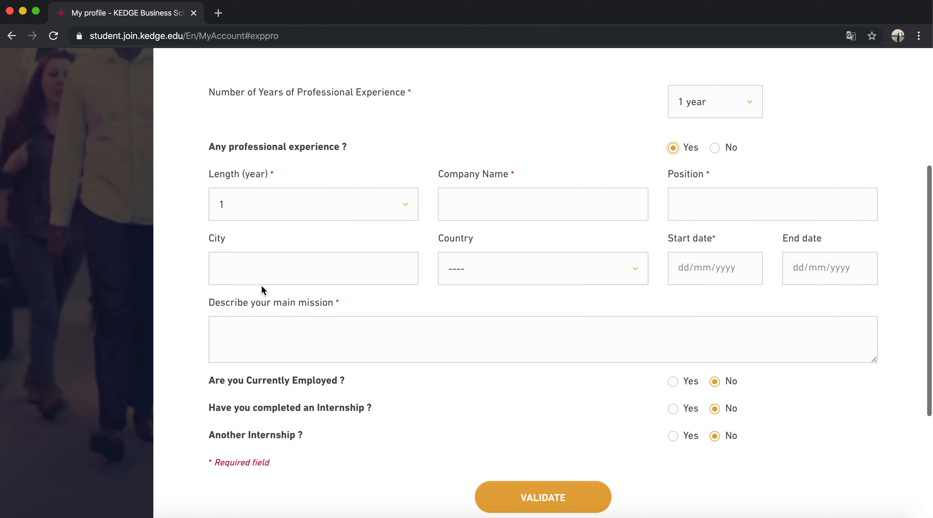
click(474, 201)
text(TCS)
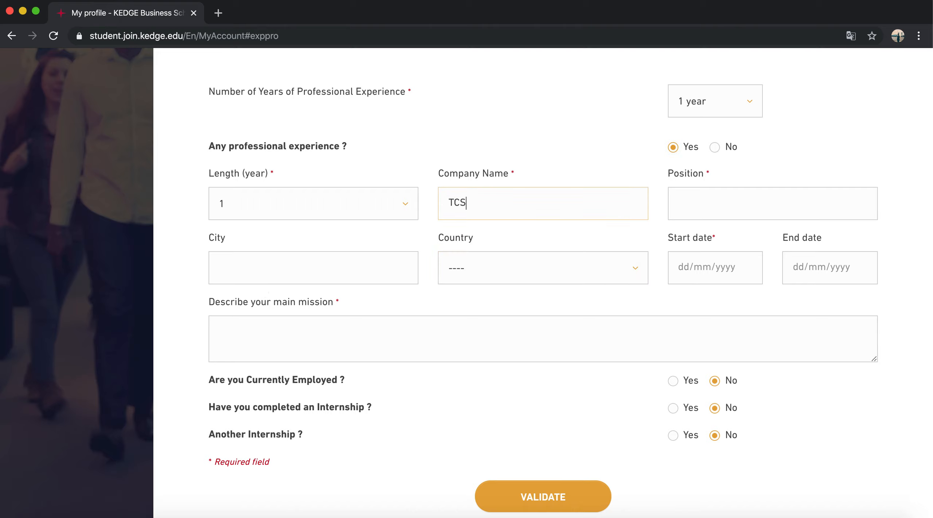
click(686, 208)
text(Analyt)
key(BackSpace)
text(st)
Step: Enter Delhi as the job's city, INDIA as its country and 01/01/2018 as its start date
text(Delhi)
key(Tab)
text(india)
key(Tab)
text(01/017)
key(BackSpace)
text(/2018)
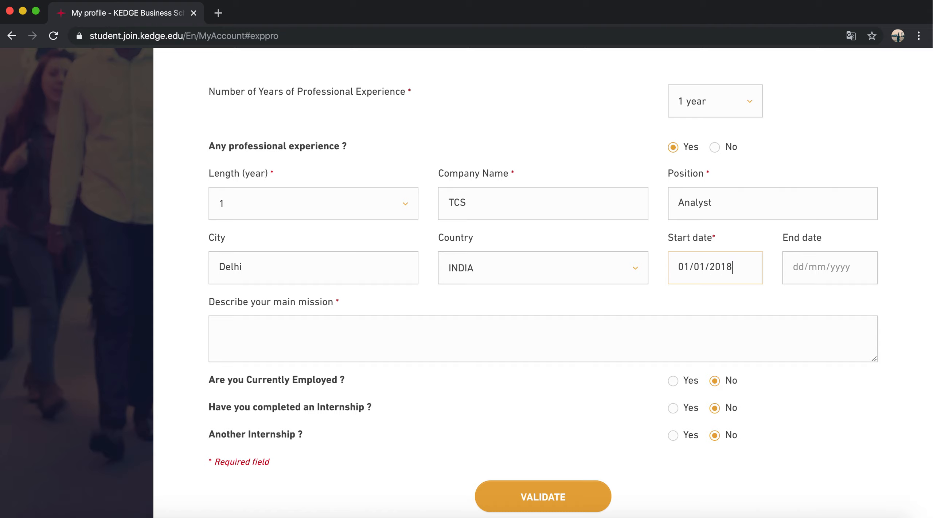
key(Tab)
Step: Outline the job's main mission as three dashed lines labelled KRA:, KRA 2: and KRA 3:
scroll(820, 245, down, 2)
right_click(497, 277)
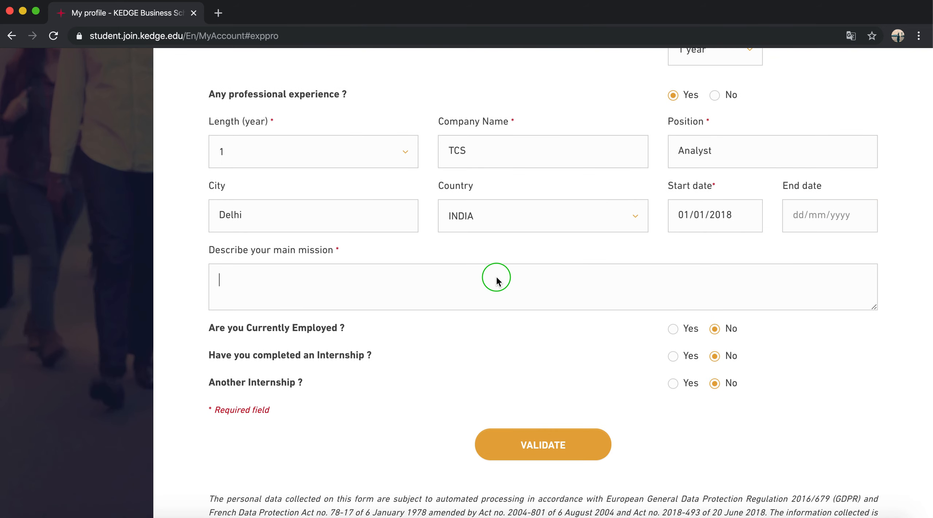
click(448, 288)
text(-)
text( KR)
text(!)
text(A)
key(Return)
text(-KRA 2)
key(Return)
text(-KRA3)
key(Left)
key(Left)
key(Left)
key(Left)
key(Left)
key(Up)
key(Left)
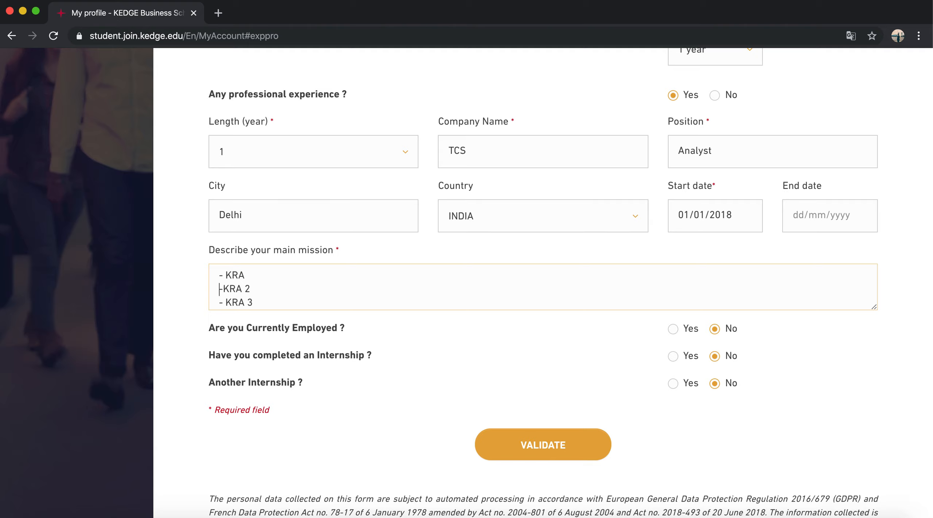
click(401, 271)
text(::)
key(Down)
text(:)
Step: Describe the first KRA in the main mission as "Client interaction"
click(343, 275)
text(Clkient Int)
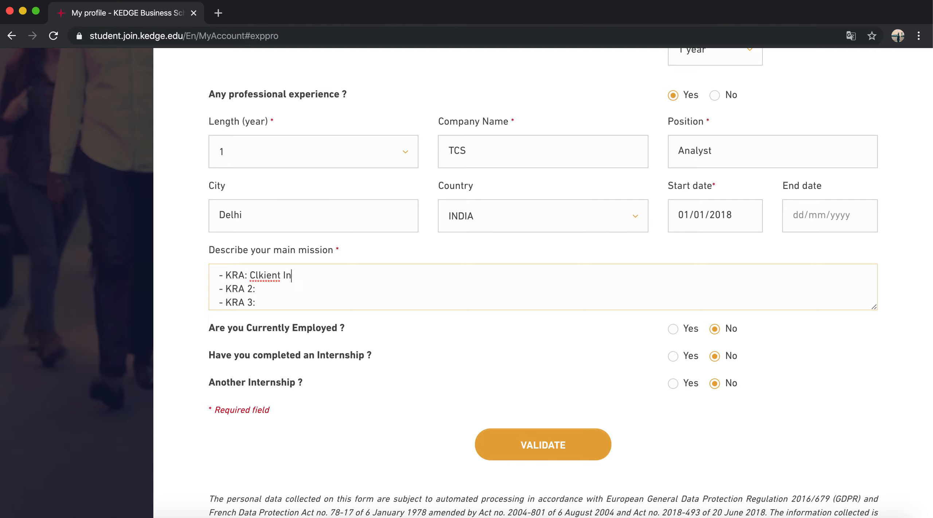
key(BackSpace)
key(BackSpace)
key(BackSpace)
key(BackSpace)
key(BackSpace)
key(BackSpace)
key(BackSpace)
key(BackSpace)
key(BackSpace)
text(ient interactionm)
key(BackSpace)
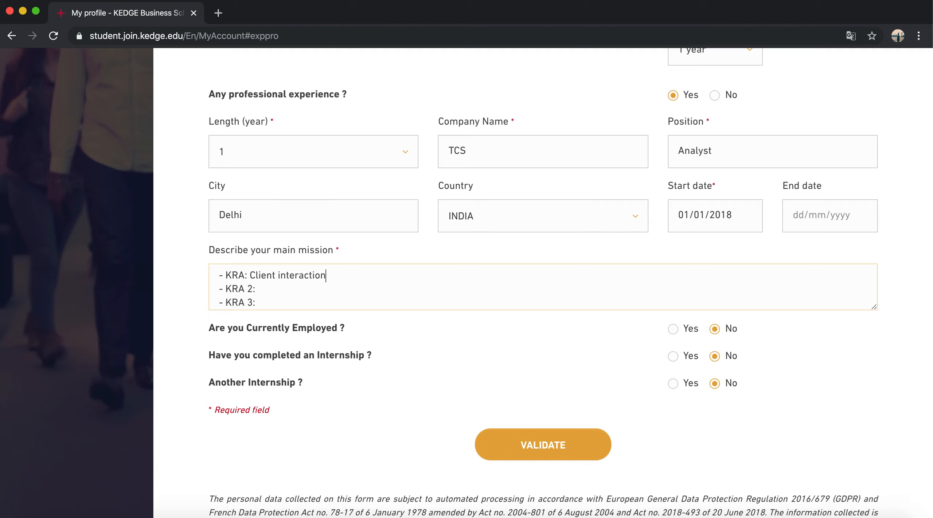
Step: Describe KRA 2 in the main mission as "Developing new business models"
text(Developing new business modesl)
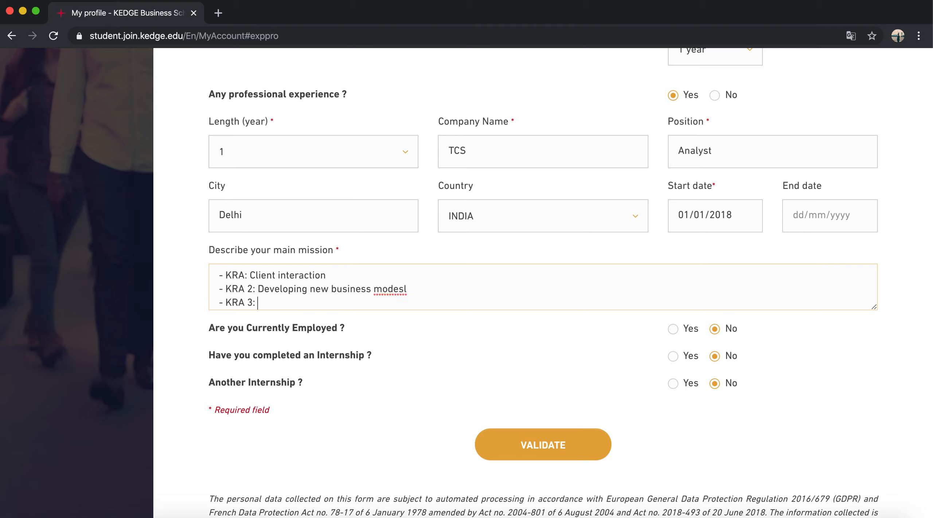
click(418, 288)
key(BackSpace)
key(BackSpace)
text(ls)
key(Down)
text(Drinking Coffee)
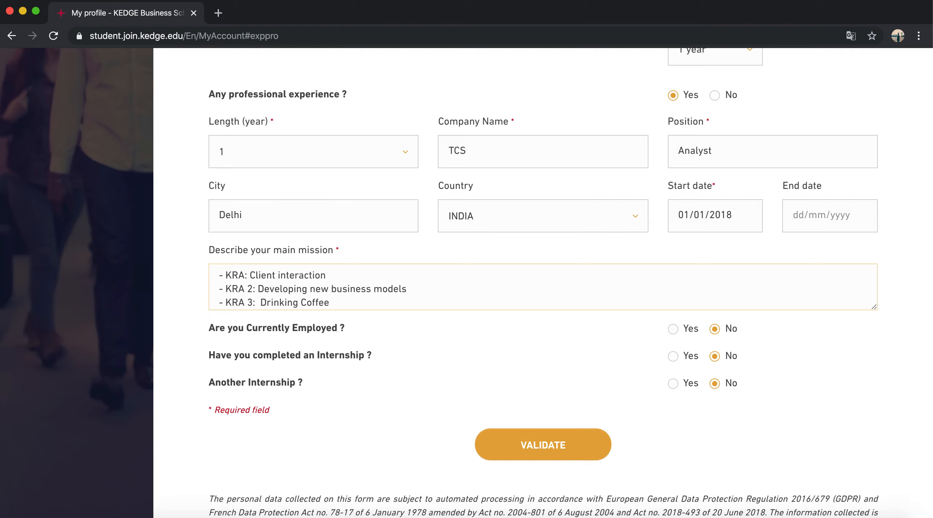
key(BackSpace)
key(BackSpace)
key(BackSpace)
key(BackSpace)
key(BackSpace)
key(BackSpace)
key(BackSpace)
key(BackSpace)
key(BackSpace)
key(BackSpace)
key(BackSpace)
key(BackSpace)
key(BackSpace)
key(BackSpace)
key(BackSpace)
Step: Complete the KRA 3 line of the main mission with "etc"
text(etc)
Step: Review the years of experience, the job details and the main mission text in the professional experience section
scroll(473, 344, up, 5)
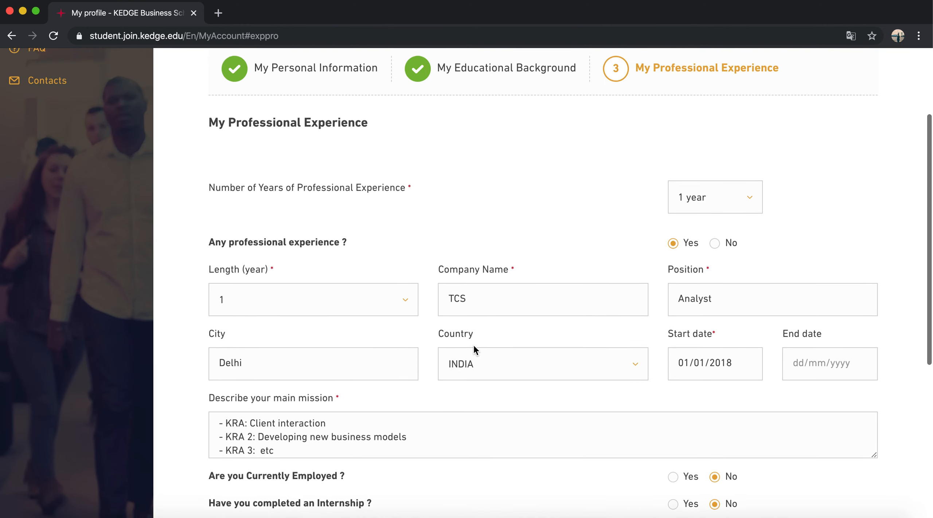
click(744, 201)
click(739, 198)
scroll(766, 256, down, 4)
drag(214, 275, 321, 308)
click(416, 353)
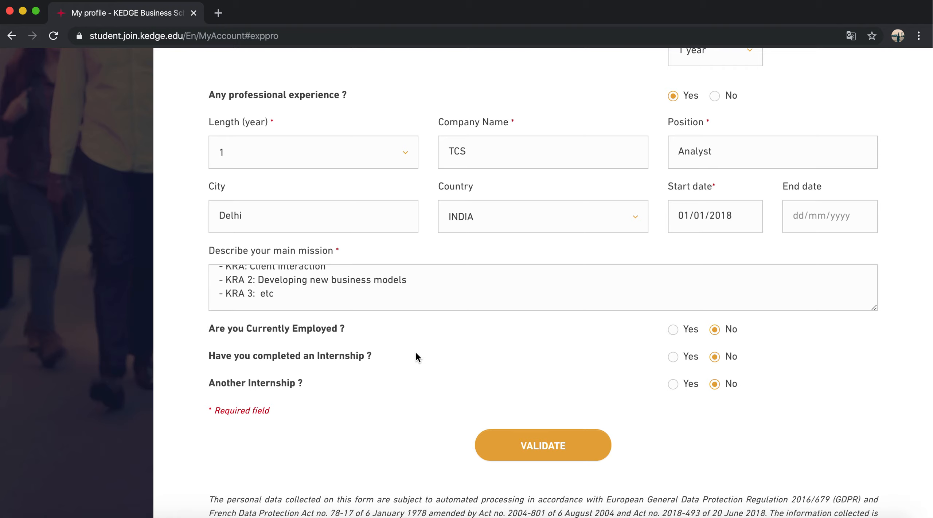
scroll(415, 351, up, 3)
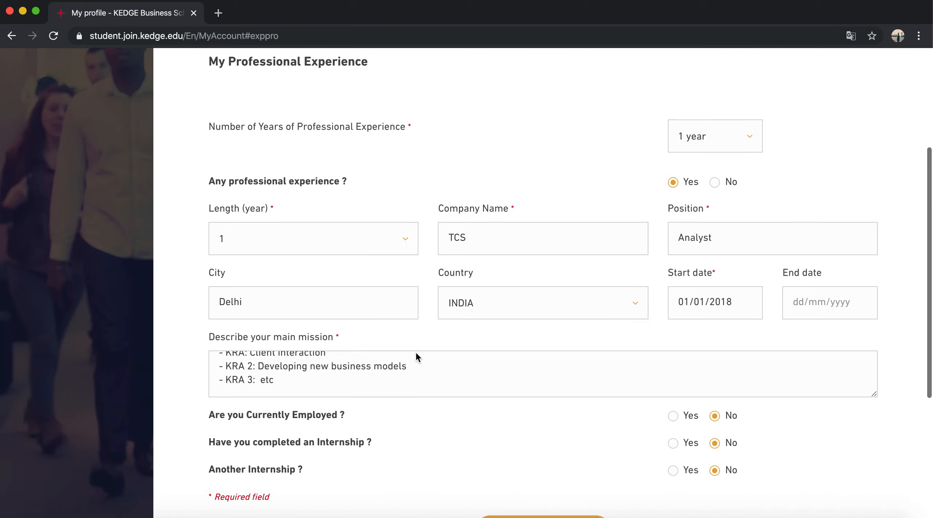
scroll(499, 344, down, 2)
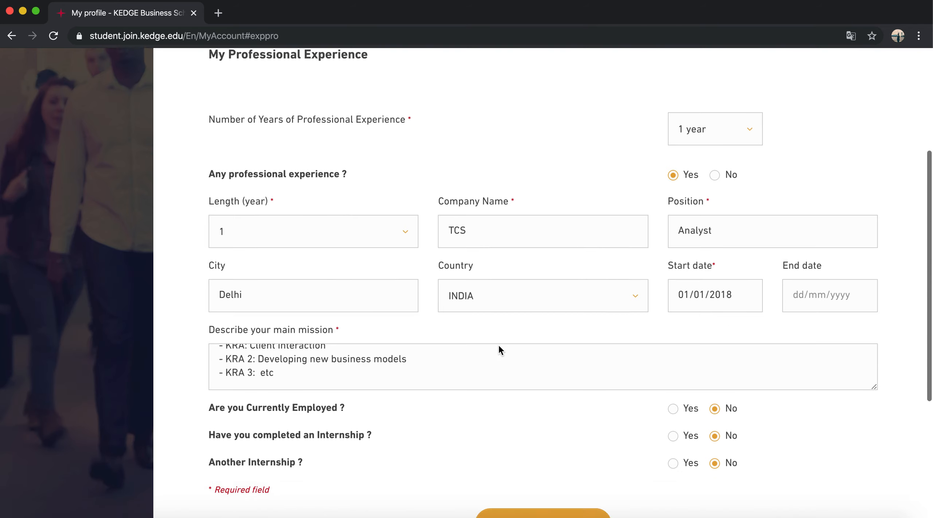
click(371, 306)
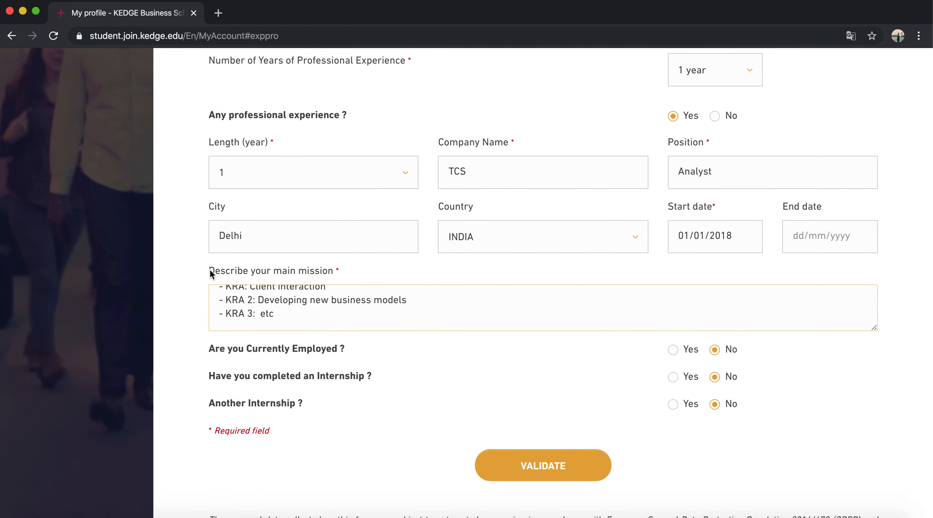
scroll(396, 362, down, 1)
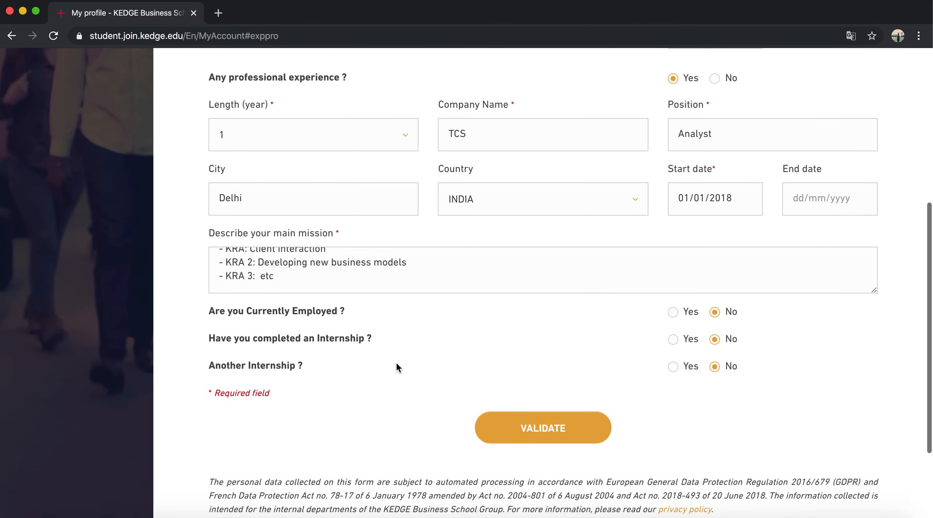
Step: Answer Yes to being currently employed to inspect the required job fields, and set the answer back to No
click(674, 313)
scroll(334, 375, down, 3)
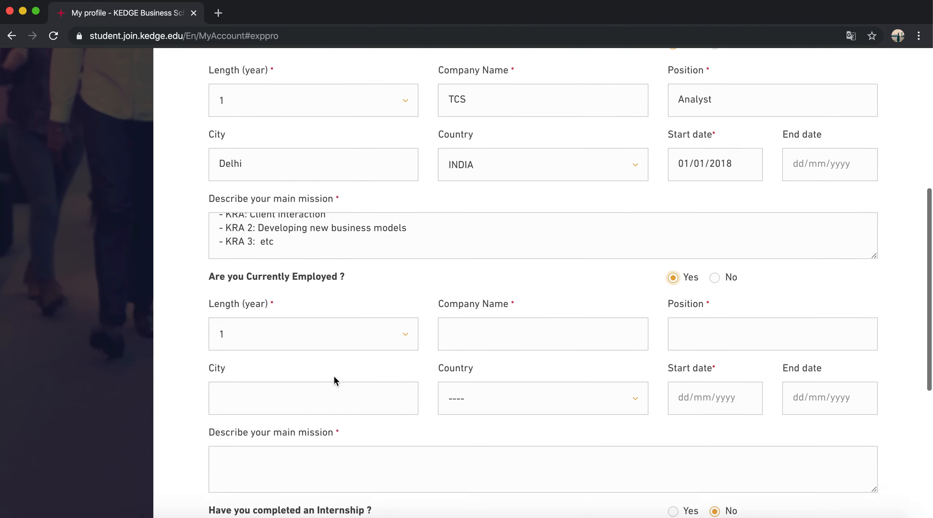
click(517, 263)
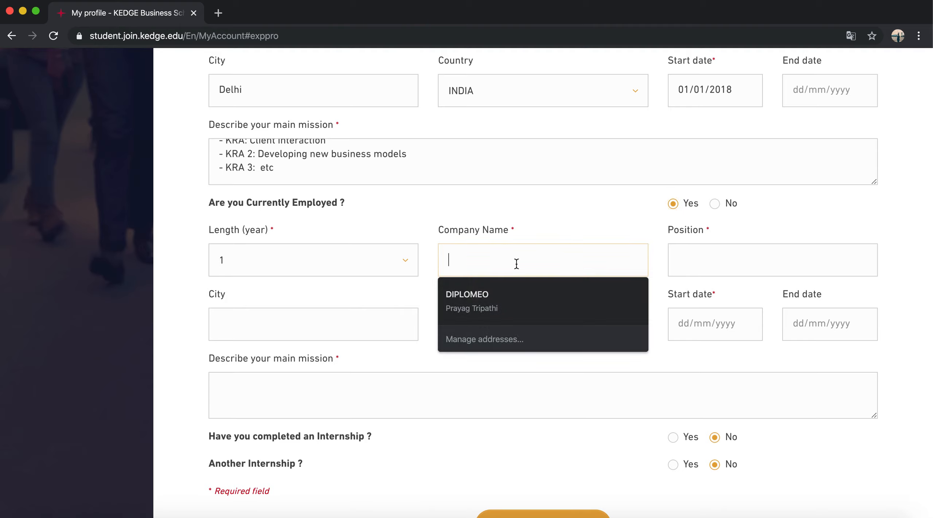
click(702, 263)
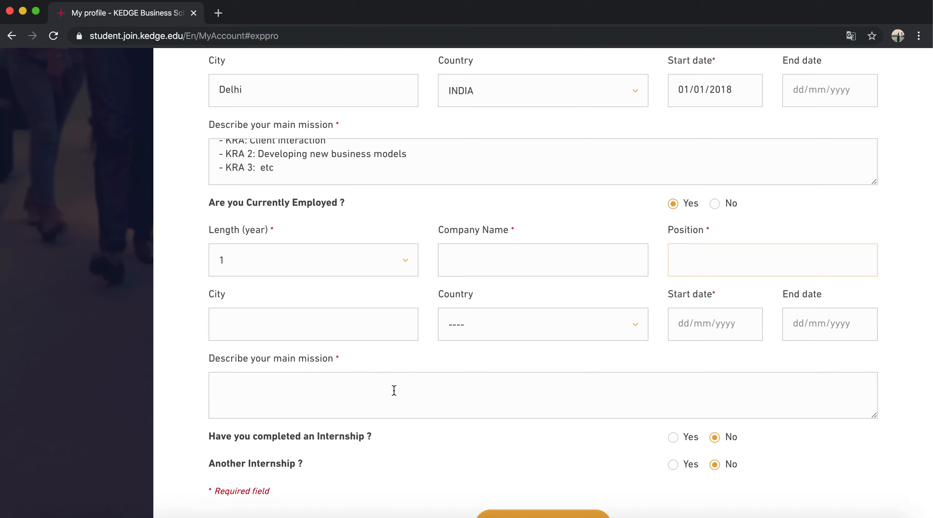
scroll(394, 390, up, 1)
click(715, 234)
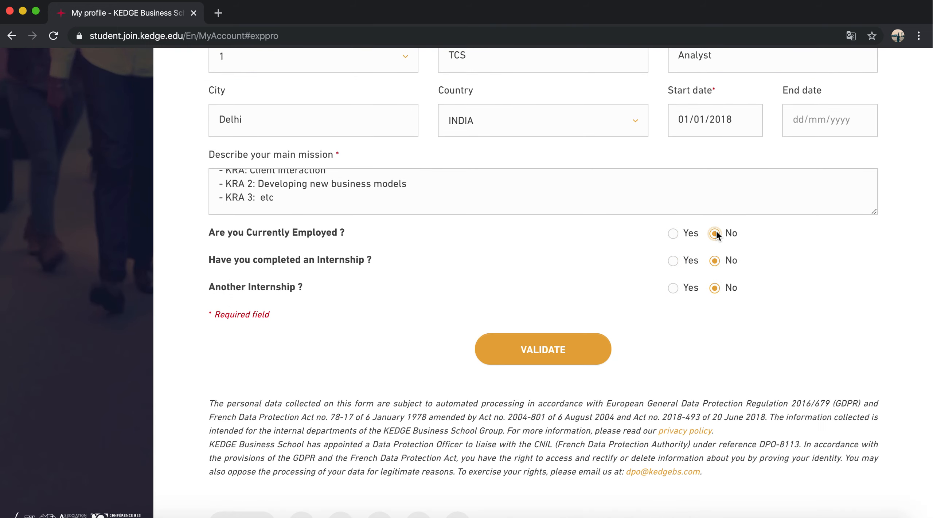
click(674, 234)
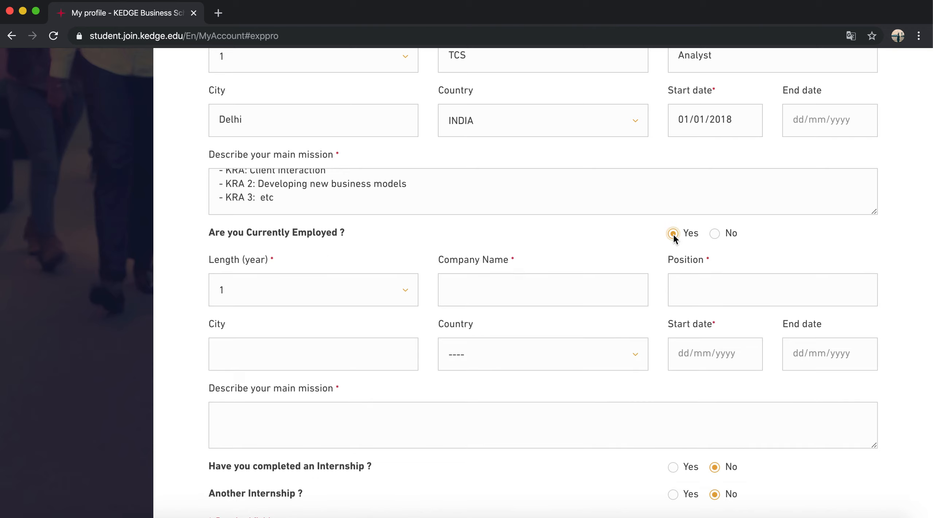
click(715, 233)
click(673, 234)
click(715, 233)
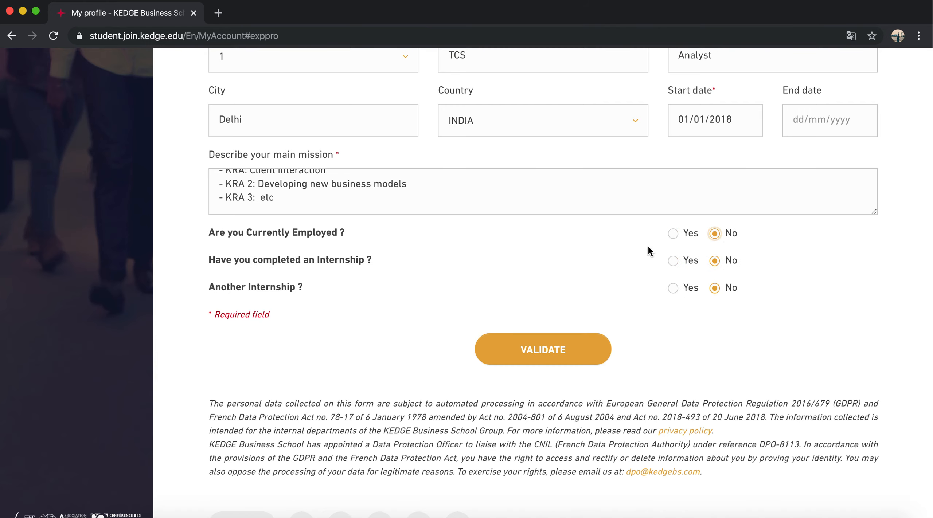
Step: Answer Yes to having completed an internship to view its detail fields, and return the answer to No
click(673, 261)
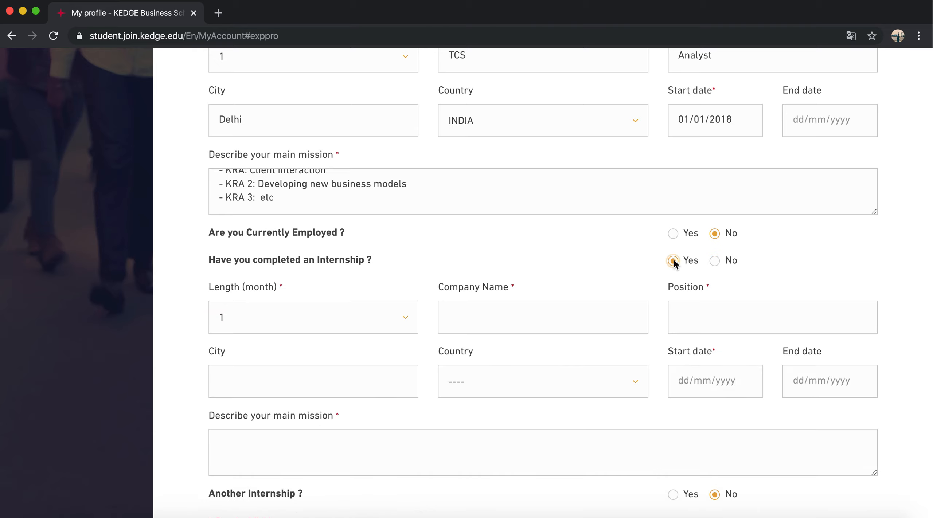
scroll(580, 448, down, 1)
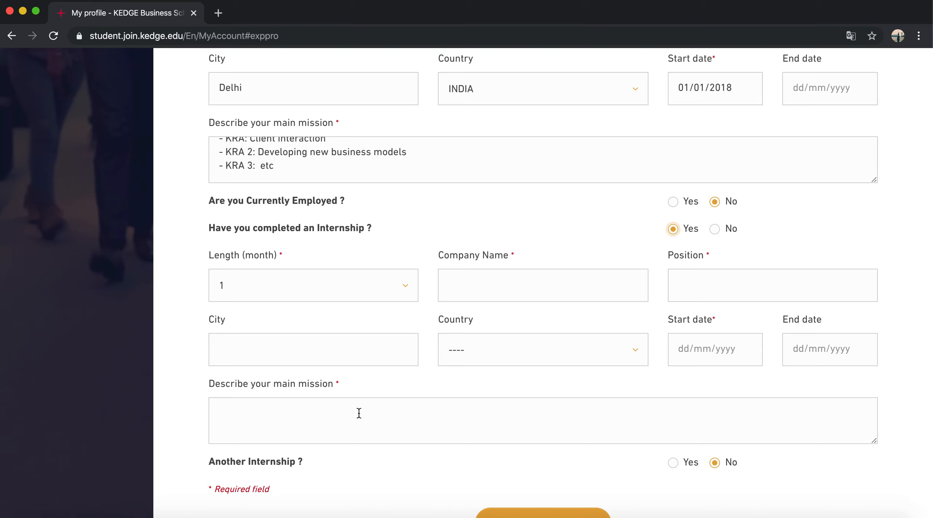
click(714, 229)
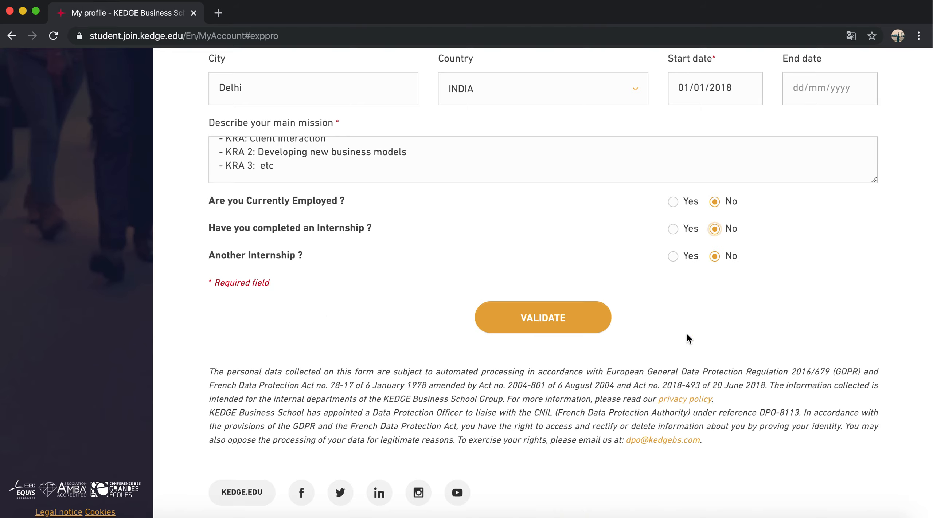
Step: Reveal the fields for another internship by answering Yes, and return that answer to No
scroll(687, 336, down, 1)
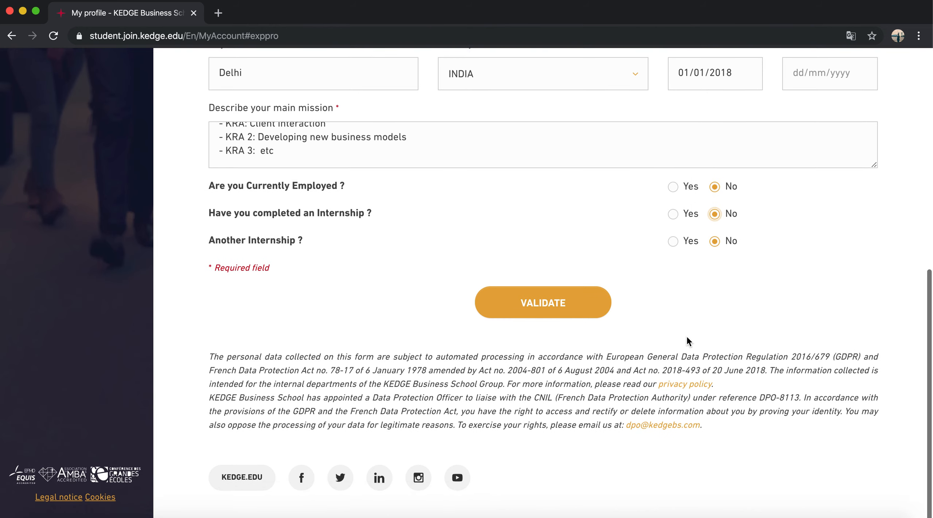
click(674, 242)
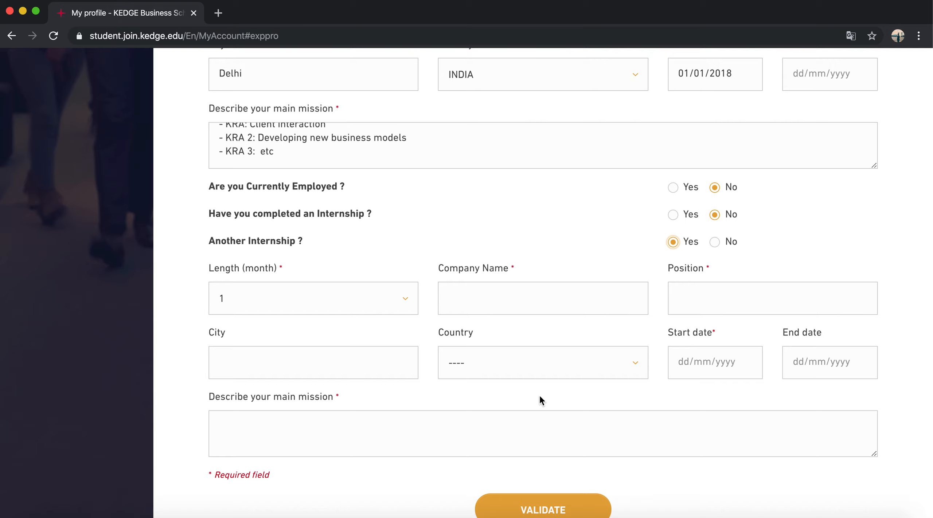
click(714, 242)
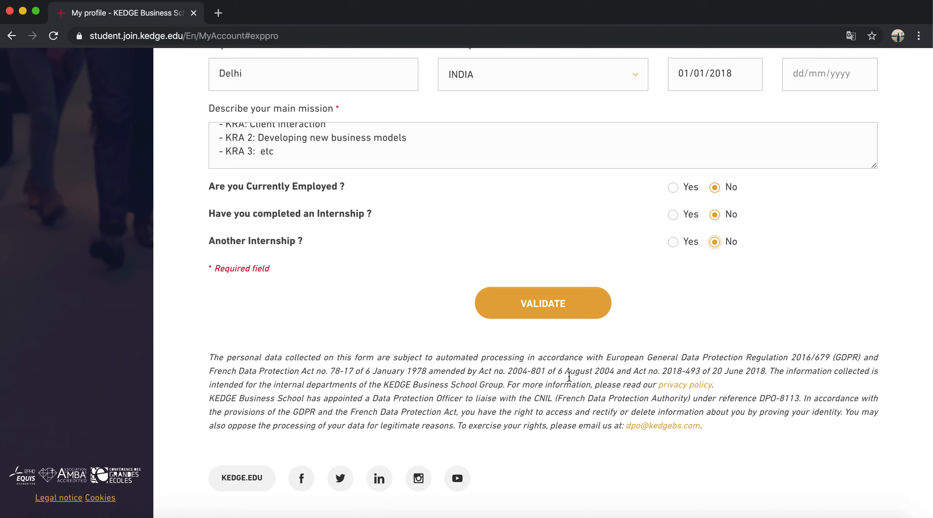
click(674, 242)
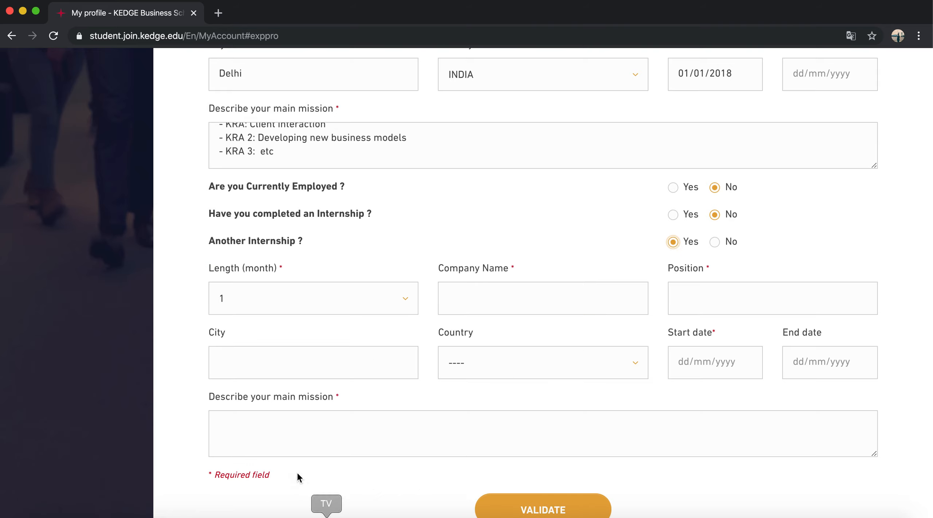
click(714, 242)
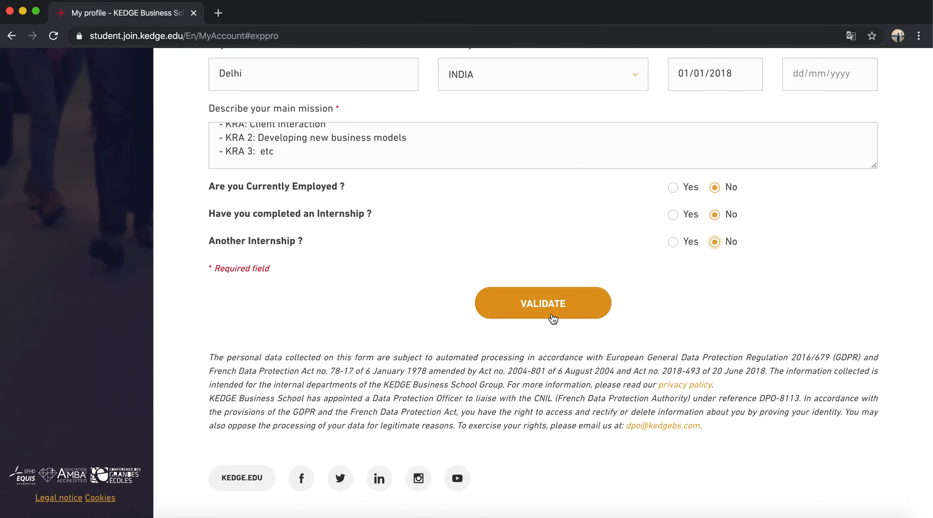
Step: Validate the professional experience section and choose Sustainable Finance as the programme to apply for
click(552, 317)
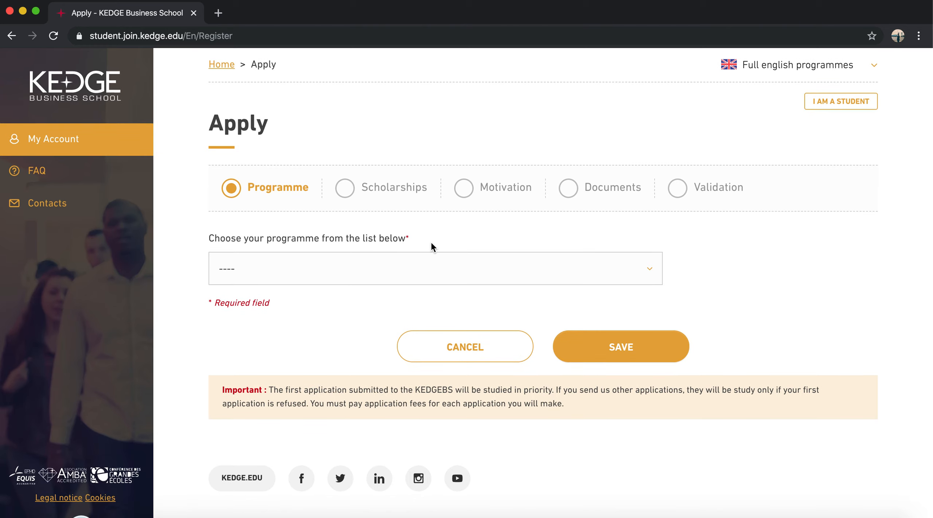
click(327, 266)
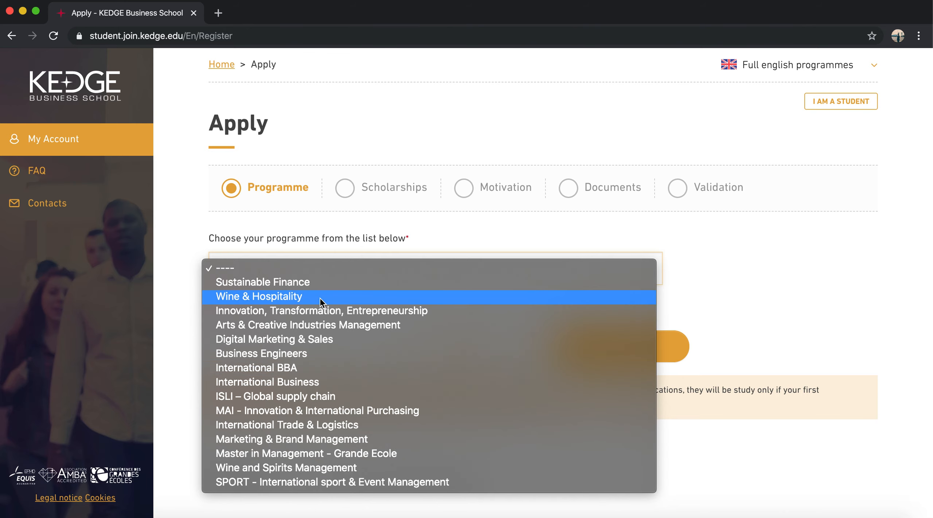
click(322, 288)
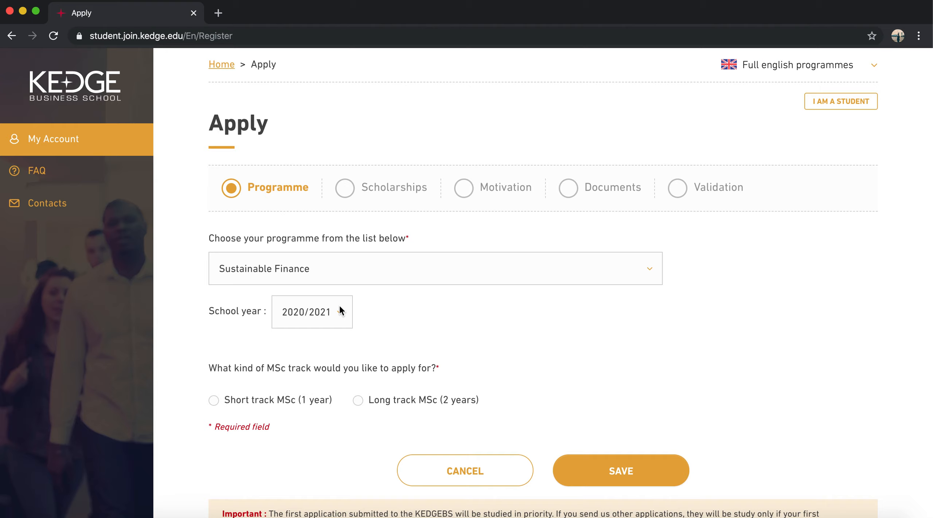
Step: Check the programme and school year choices, keeping Sustainable Finance and 2020/2021
scroll(339, 305, down, 2)
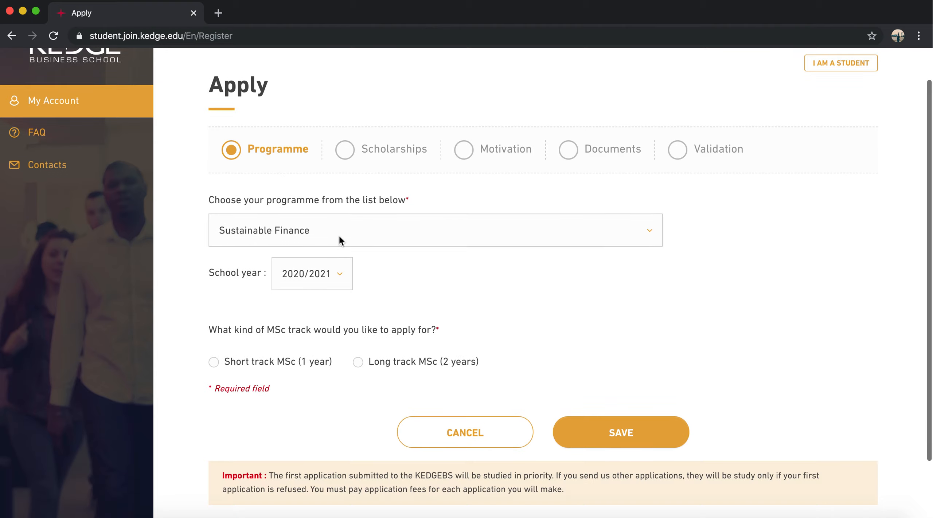
click(377, 230)
click(377, 229)
click(324, 279)
click(324, 278)
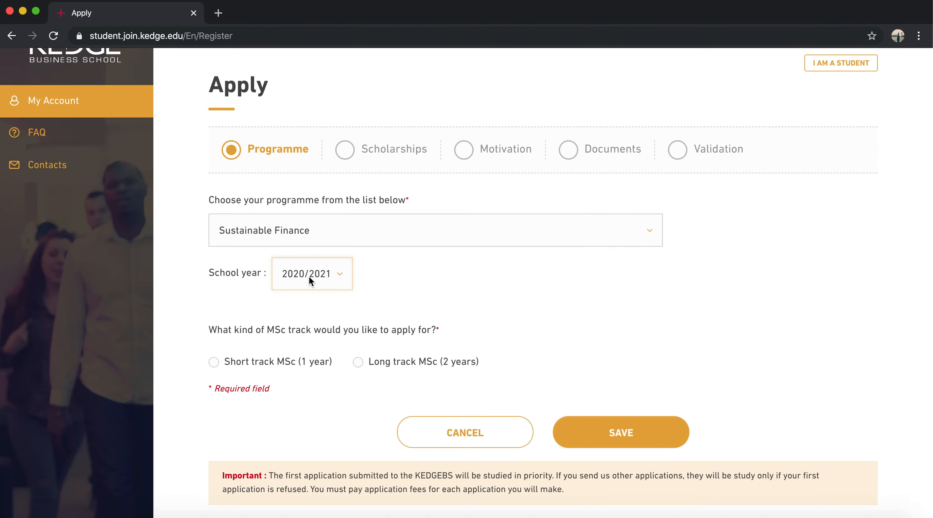
scroll(302, 276, down, 1)
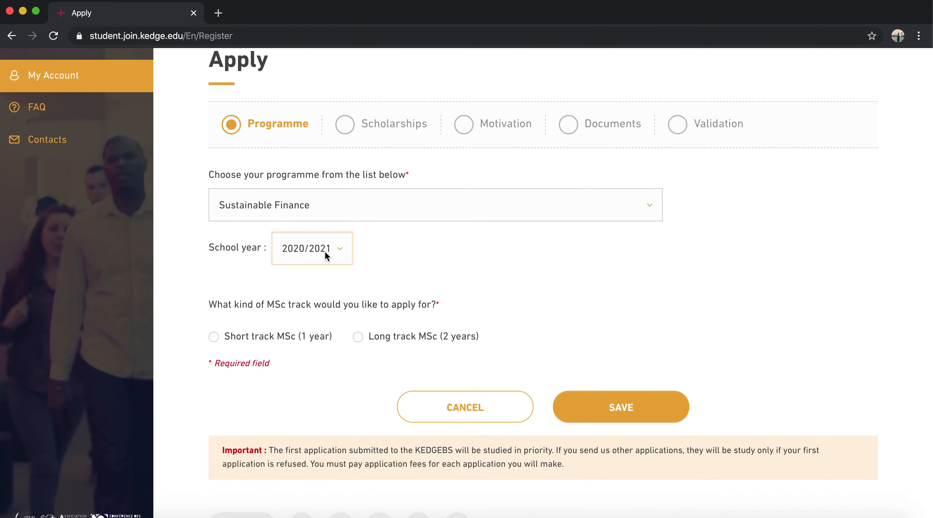
scroll(325, 250, down, 2)
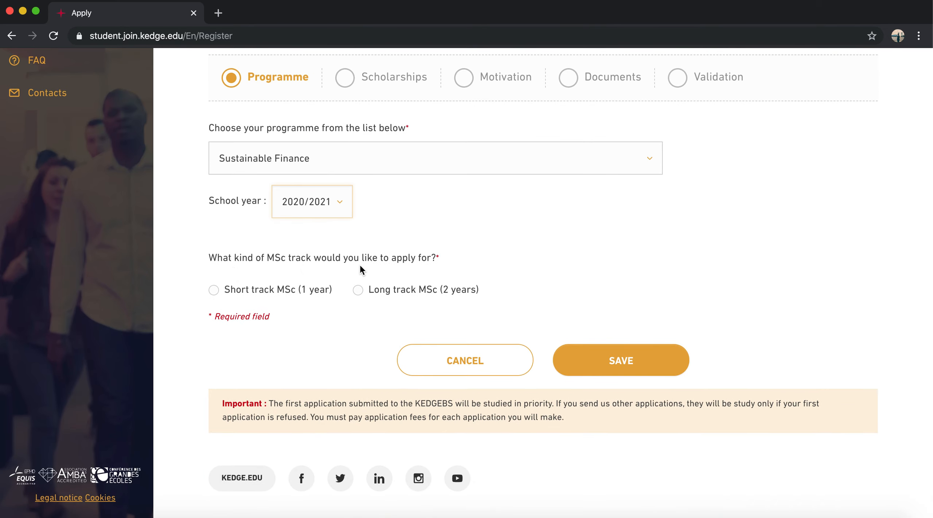
Step: Compare the options of the short and long MSc tracks and select Short track MSc (1 year)
click(215, 290)
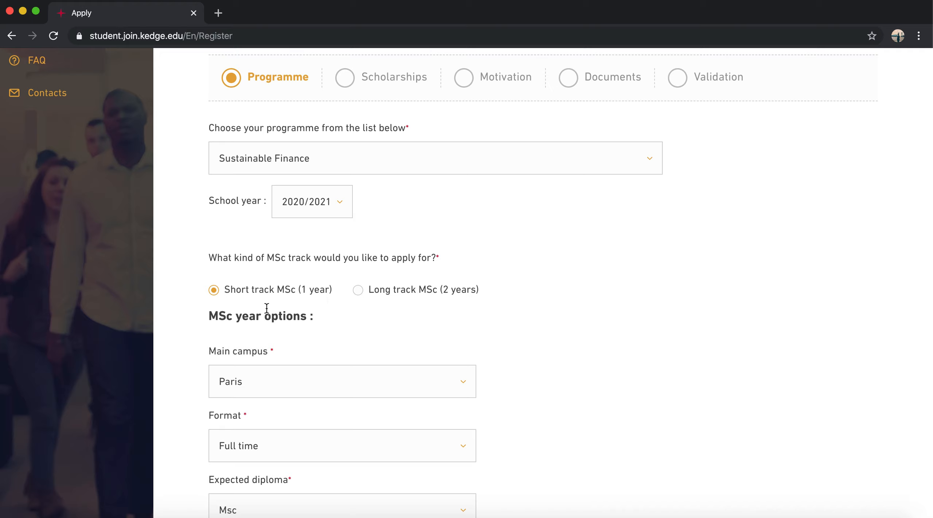
drag(316, 292, 328, 291)
click(390, 294)
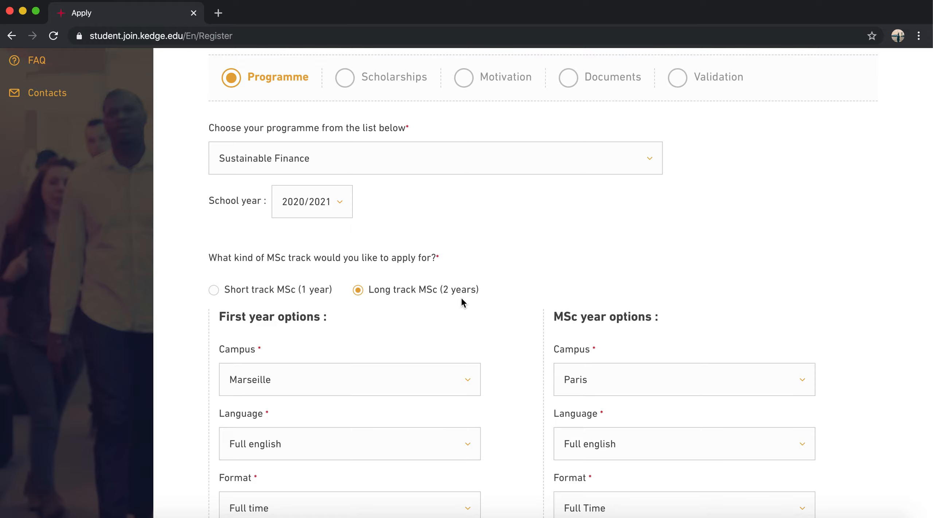
click(224, 289)
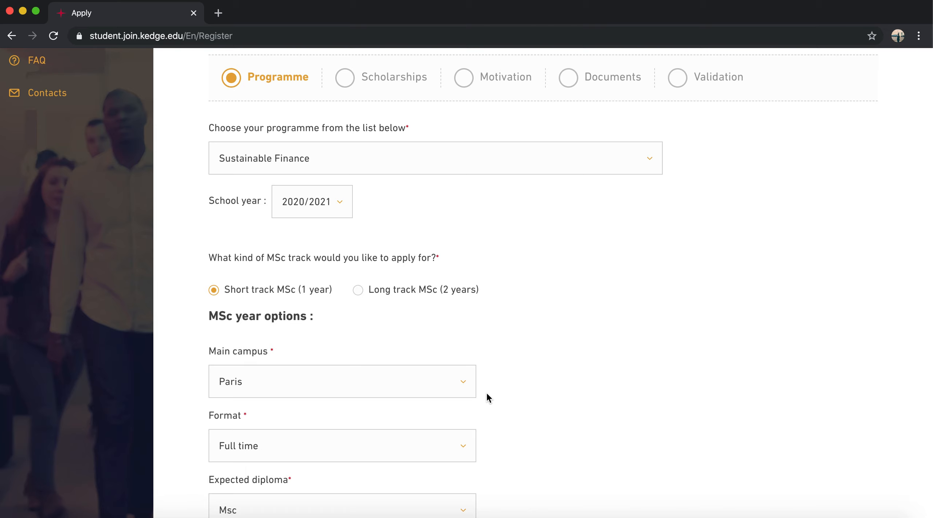
Step: Keep Paris as the main campus in the MSc year options
scroll(487, 392, down, 3)
click(371, 268)
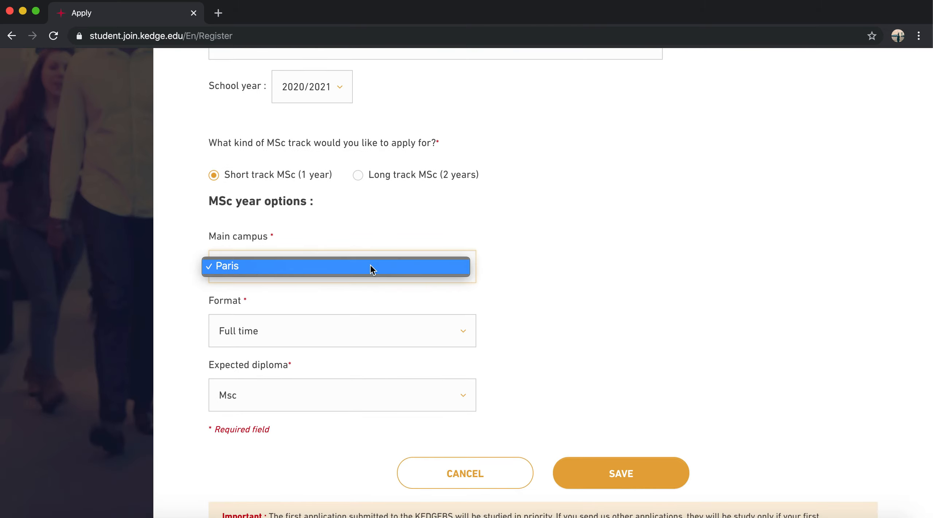
click(371, 269)
click(433, 266)
click(433, 266)
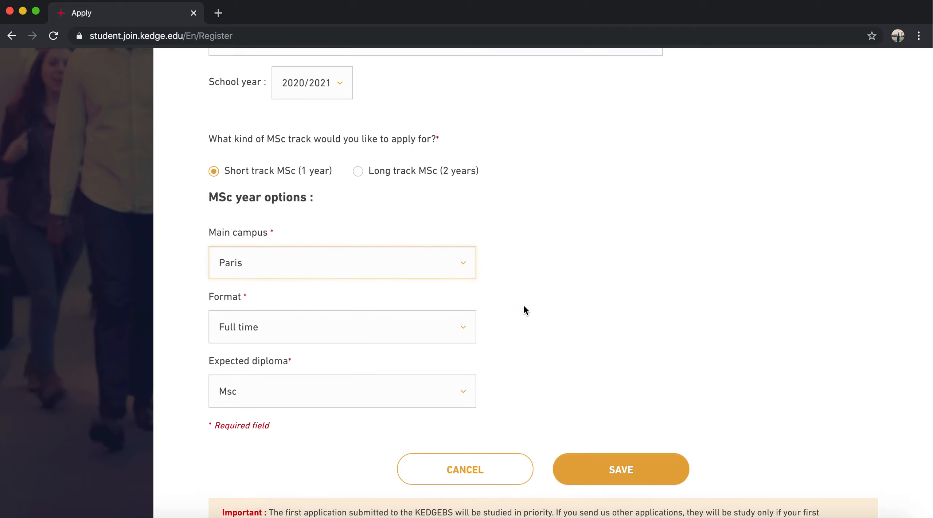
Step: Keep Full time as the format and Msc as the expected diploma in the MSc year options
scroll(524, 308, down, 2)
click(412, 289)
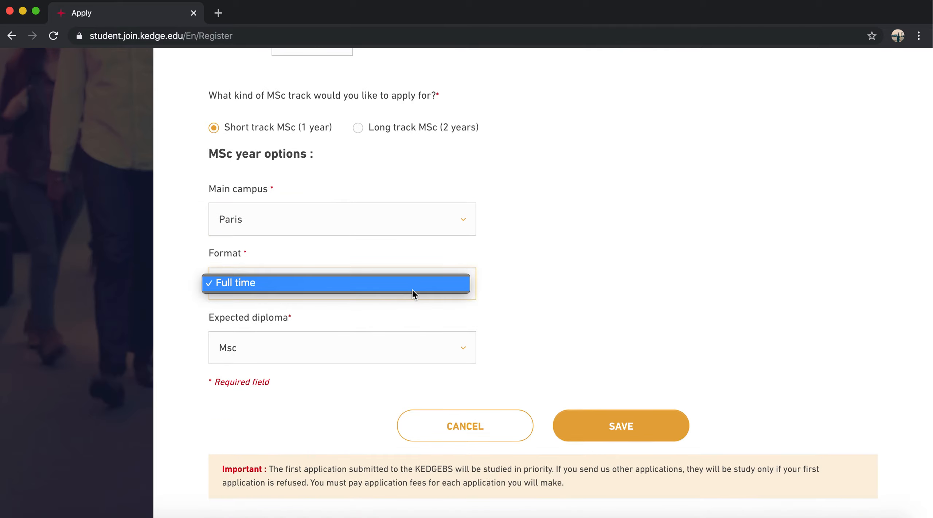
click(413, 290)
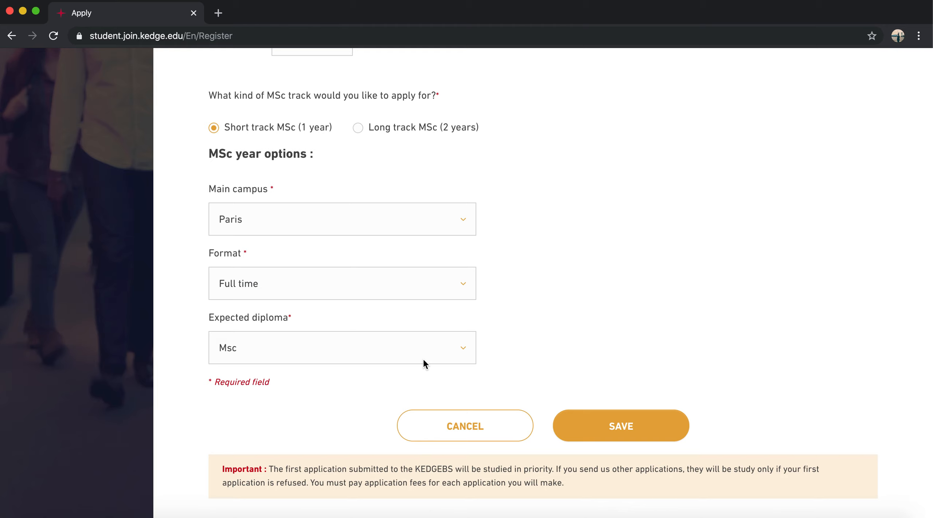
scroll(423, 358, down, 2)
click(411, 304)
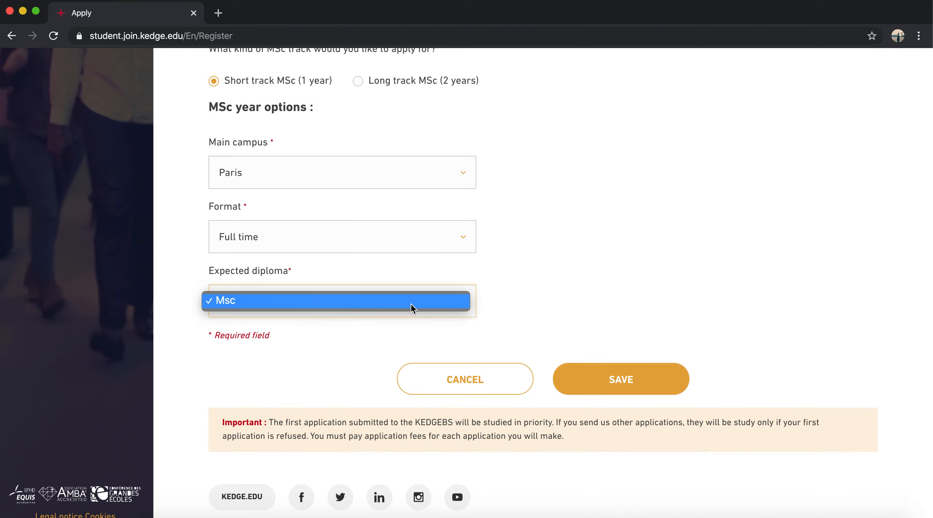
click(534, 306)
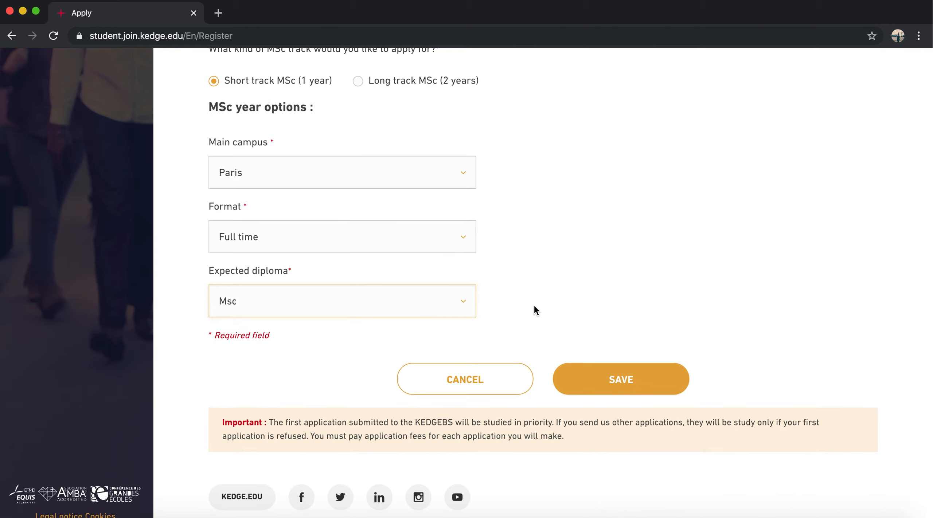
click(312, 337)
click(899, 21)
double_click(274, 272)
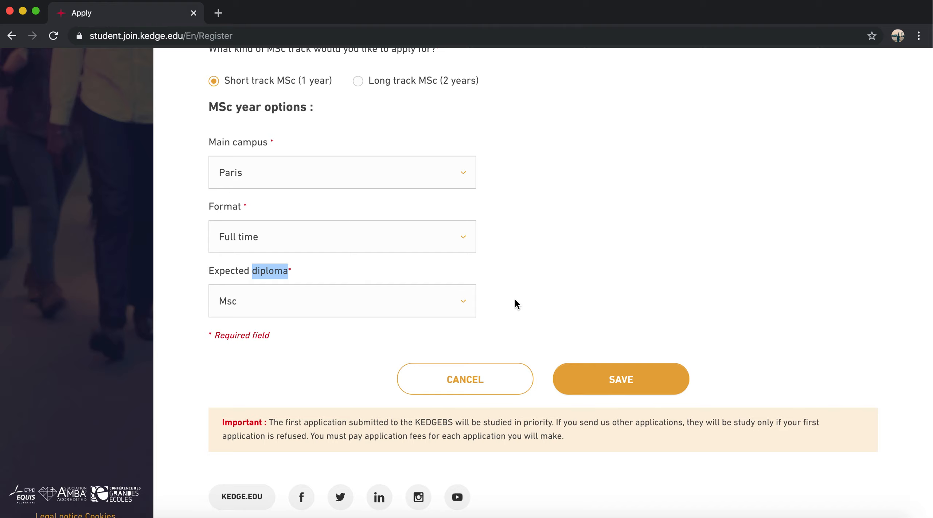
click(270, 277)
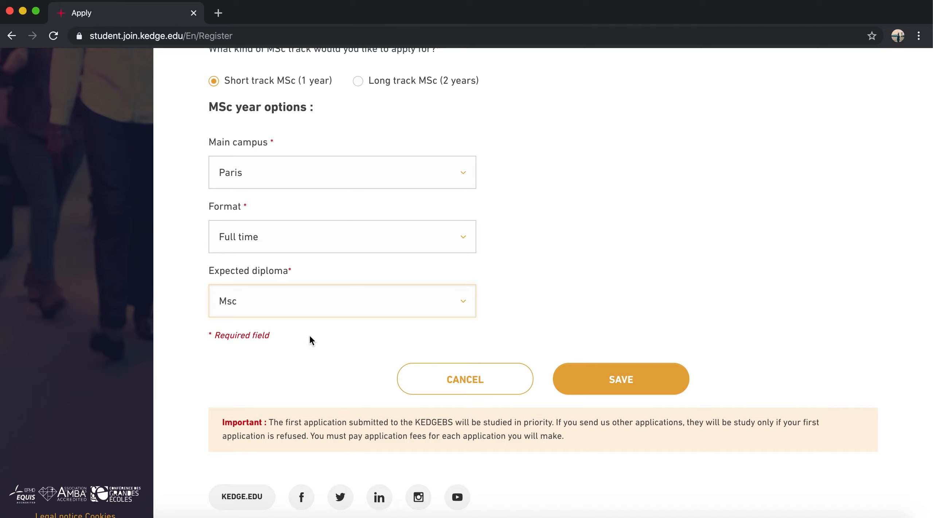
Step: Save the programme selection and answer Yes to applying for a Merit Scholarship
click(605, 386)
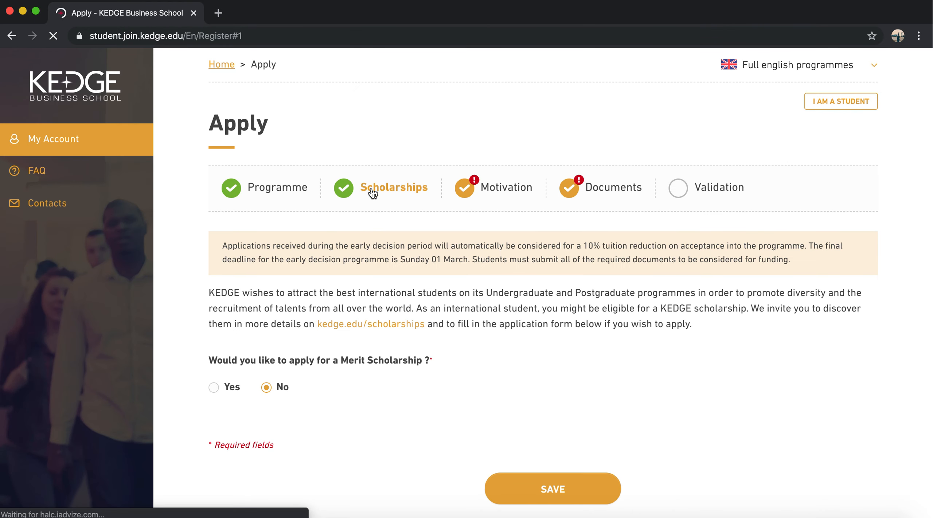
scroll(375, 191, down, 2)
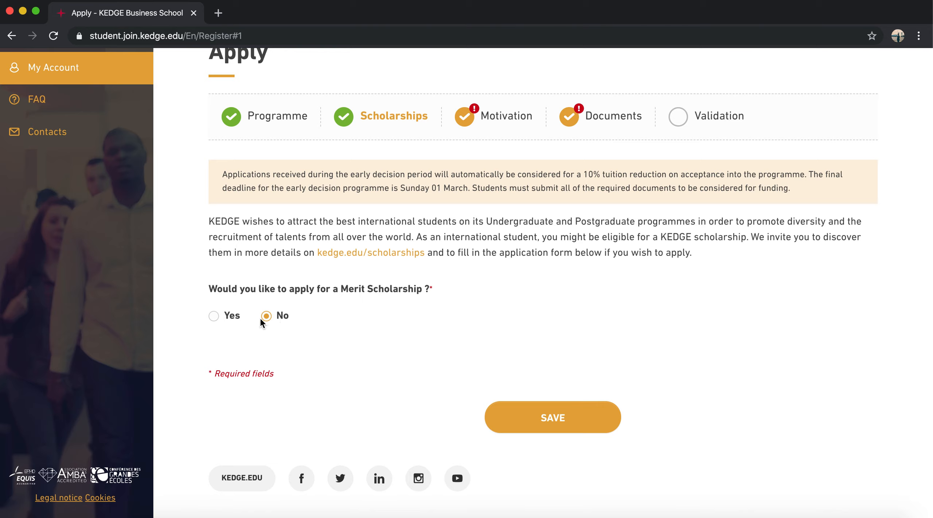
click(215, 317)
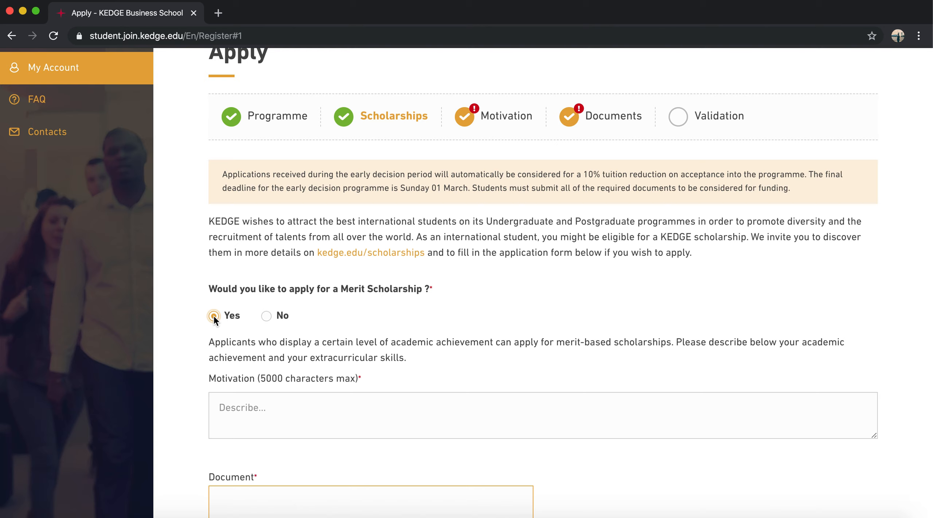
Step: Read the instructions for the Merit Scholarship motivation statement, including its character limit
scroll(215, 320, down, 1)
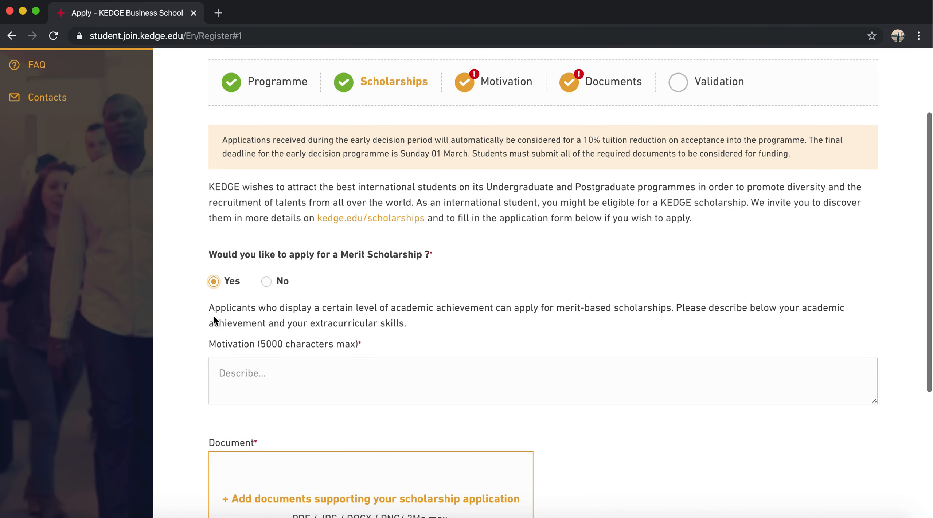
click(211, 309)
drag(211, 312, 421, 321)
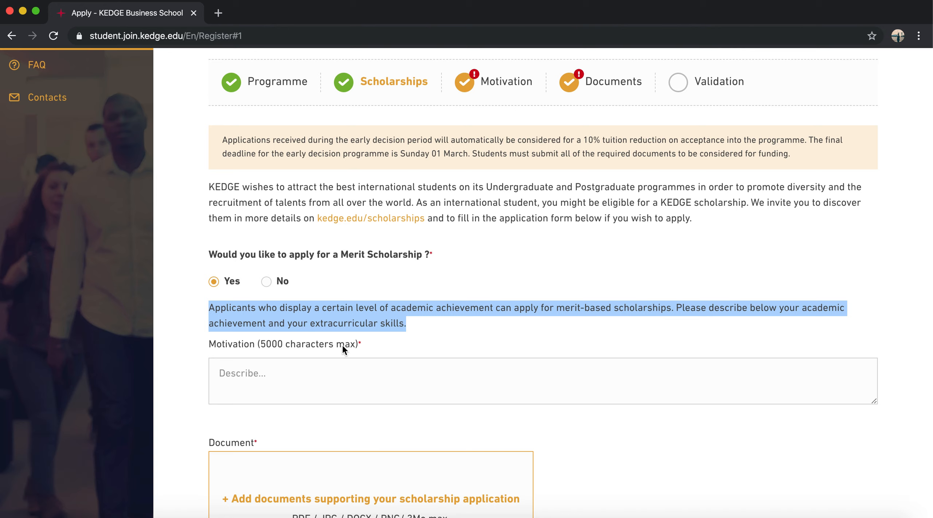
click(399, 330)
click(310, 372)
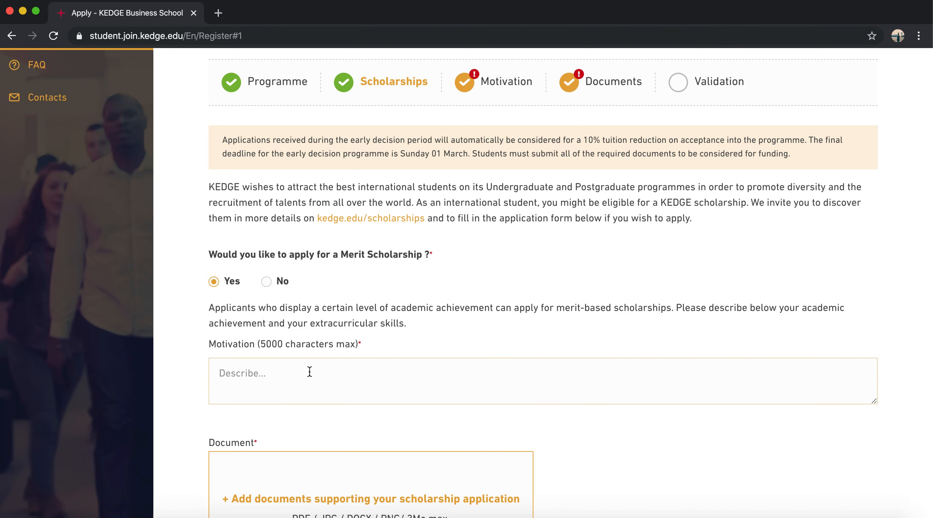
triple_click(299, 345)
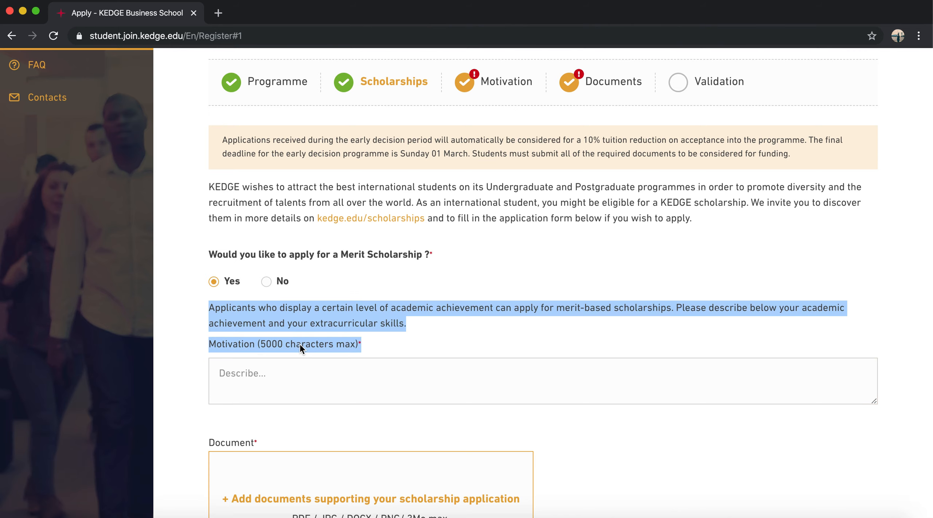
click(383, 351)
click(366, 371)
text(kedge)
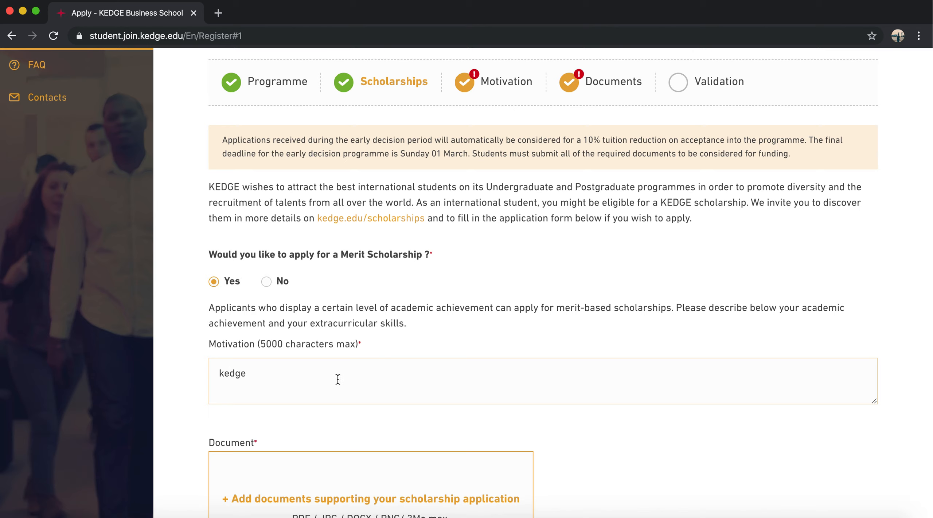
double_click(228, 377)
key(BackSpace)
Step: Enter "Marks, Certifications, Podium Finish, Gold Medal in Maths" as the academic achievements in the scholarship motivation
double_click(239, 324)
double_click(825, 309)
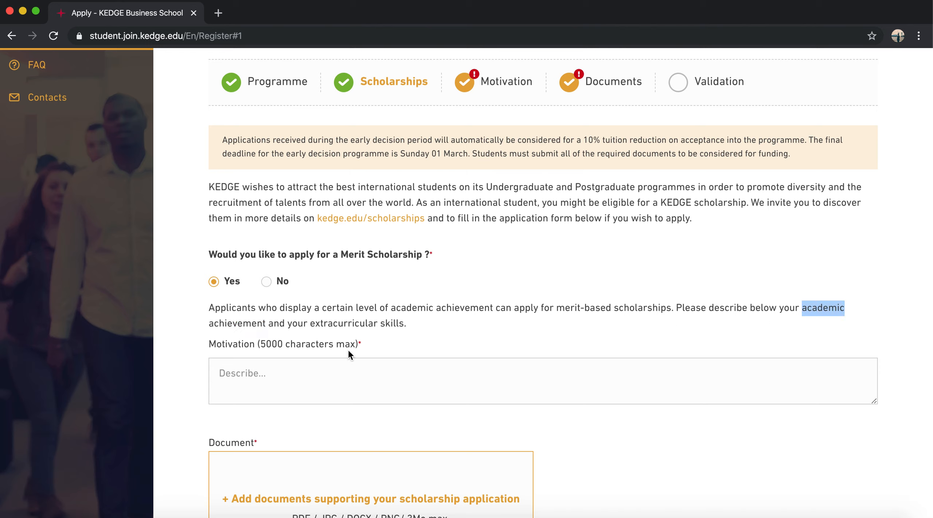
double_click(356, 324)
click(356, 324)
click(332, 361)
text(Marks, )
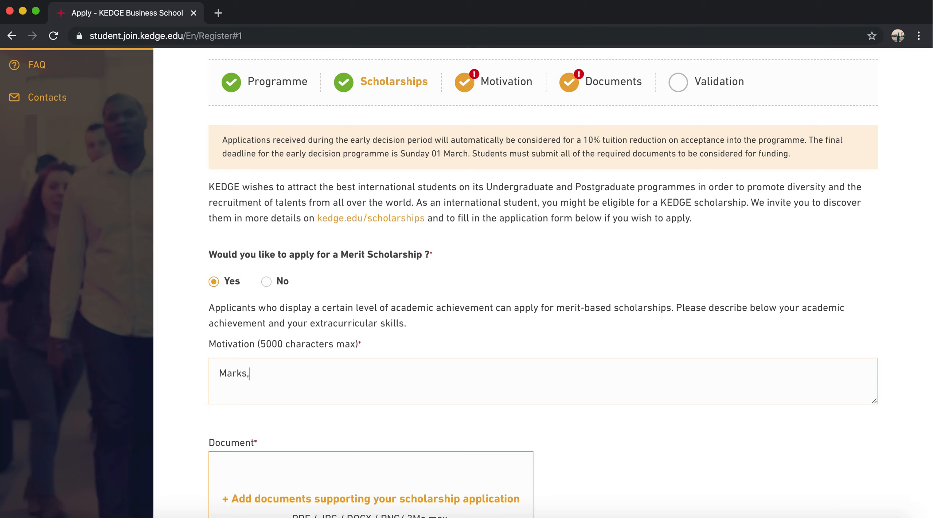
text(Certifications, Podiu)
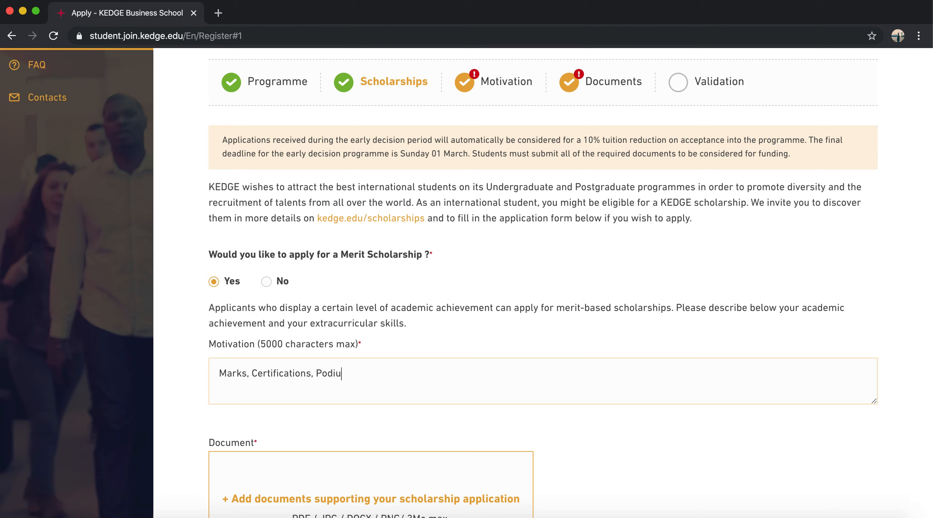
text(m Finesh)
key(BackSpace)
key(BackSpace)
key(BackSpace)
key(BackSpace)
key(BackSpace)
text(nish,)
key(BackSpace)
key(BackSpace)
key(BackSpace)
key(BackSpace)
key(BackSpace)
key(BackSpace)
text(inish, Gold Medal in Maths)
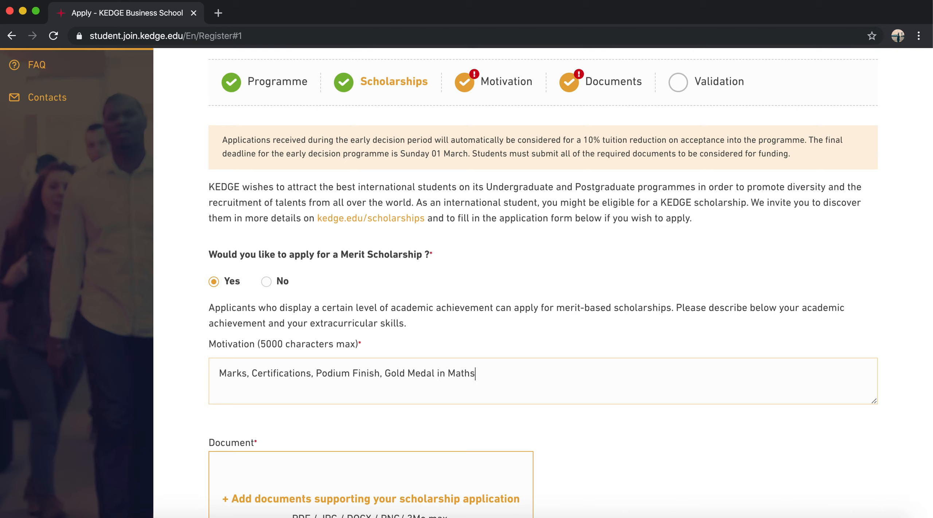
Step: Add a second line to the scholarship motivation: "Cricket at National Level, National Level Chess Champion, Professional Drama Person, Theatre Artist"
key(Return)
text(Crike)
key(BackSpace)
key(BackSpace)
text(cket at National Level,)
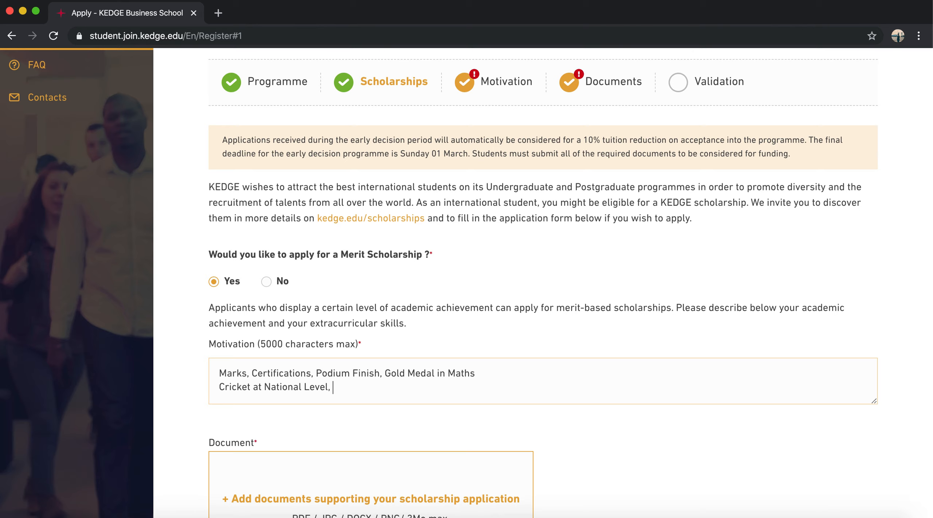
text( National Level)
text( Chess Chjamp)
key(BackSpace)
key(BackSpace)
key(BackSpace)
key(BackSpace)
text(ampion, Professional Drama )
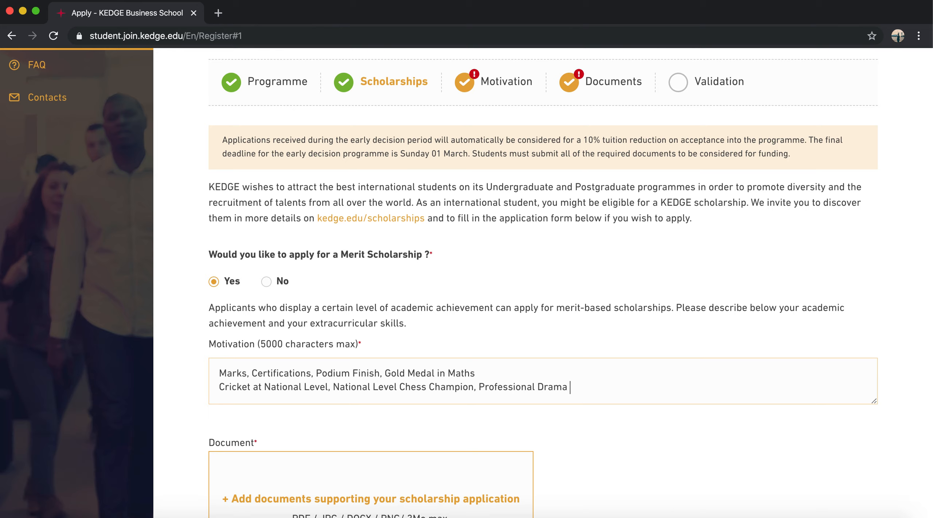
text(Person, Theatre Artist)
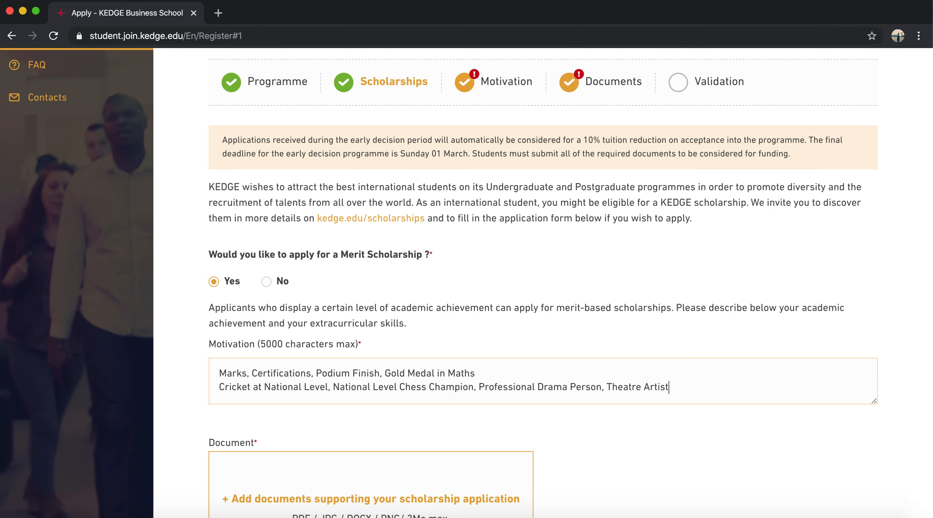
Step: Review the scholarship motivation text and the required supporting document upload
scroll(543, 285, down, 4)
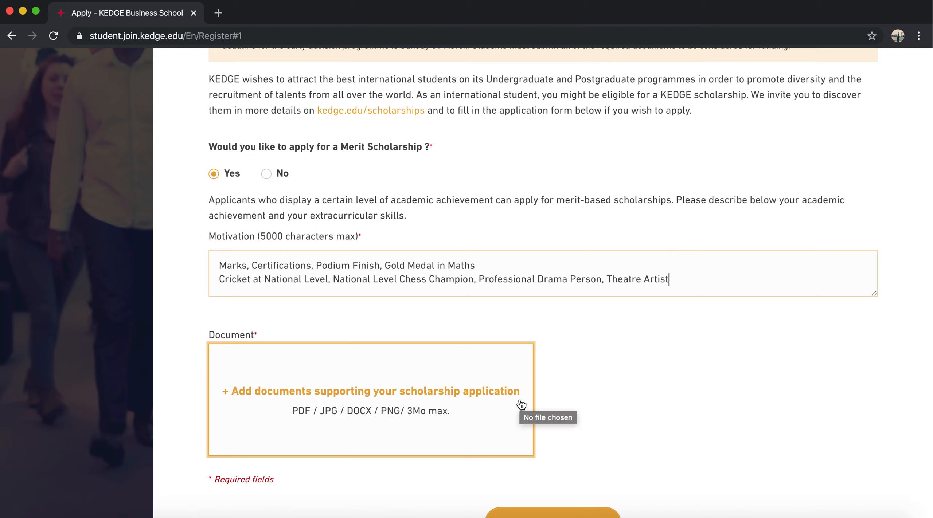
scroll(580, 448, down, 2)
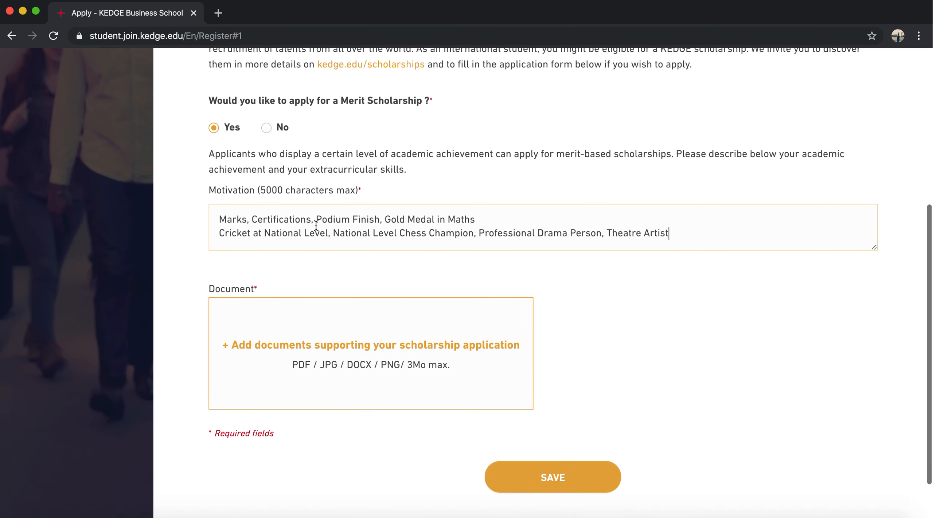
drag(220, 224, 685, 237)
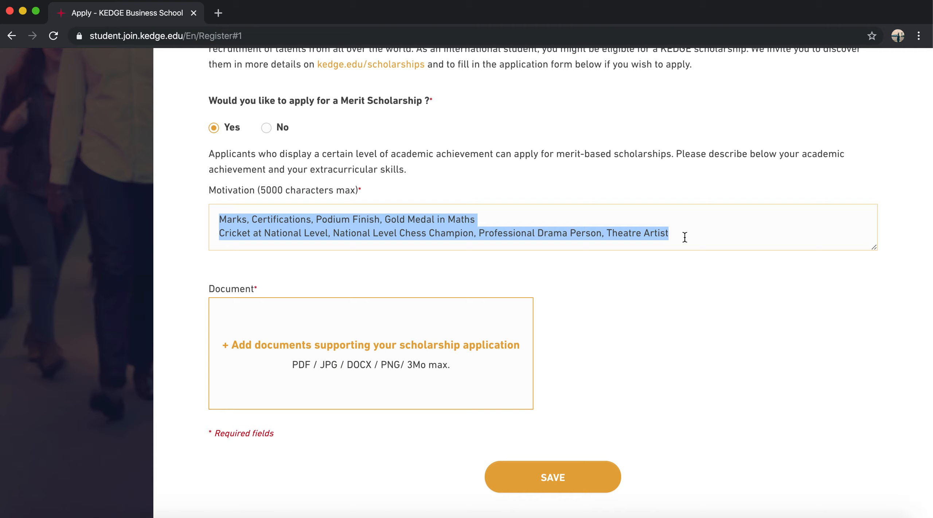
click(661, 247)
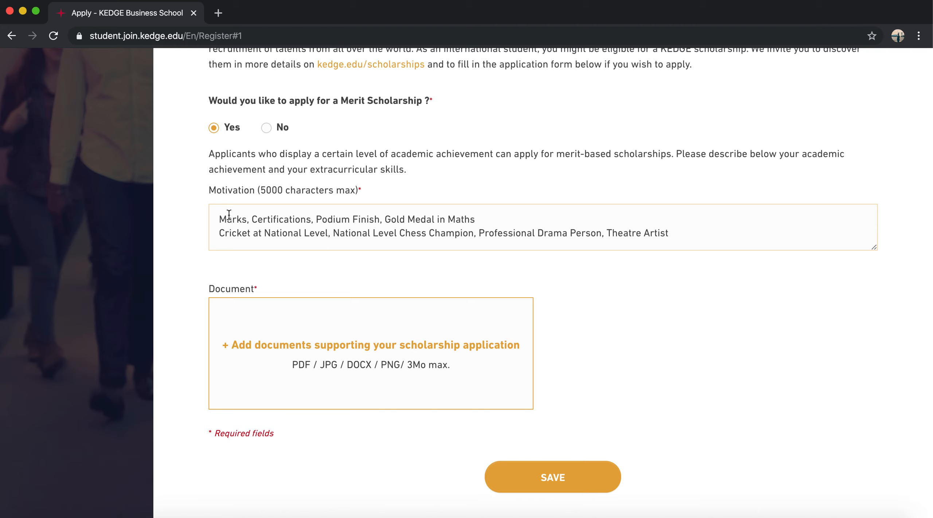
drag(221, 215, 646, 246)
click(648, 279)
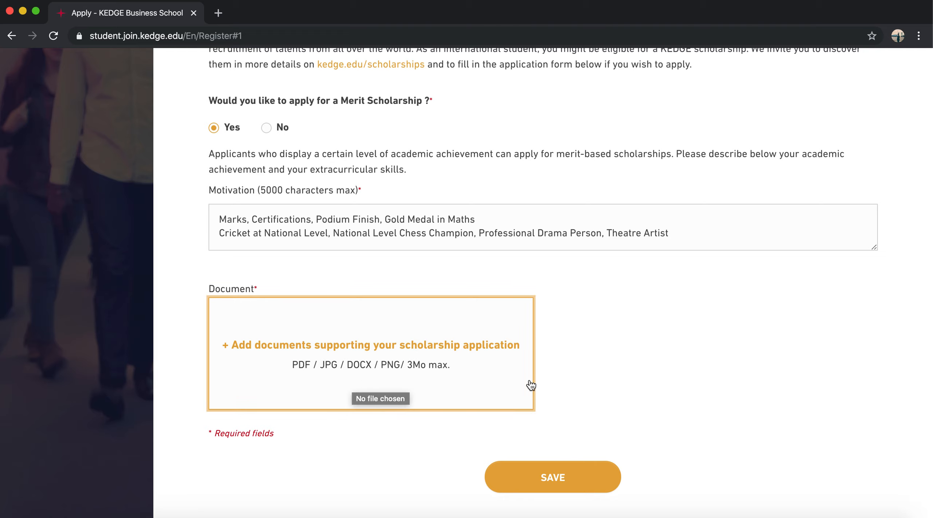
Step: Answer No to applying for a Merit Scholarship and save the Scholarships section
scroll(532, 386, up, 3)
click(267, 189)
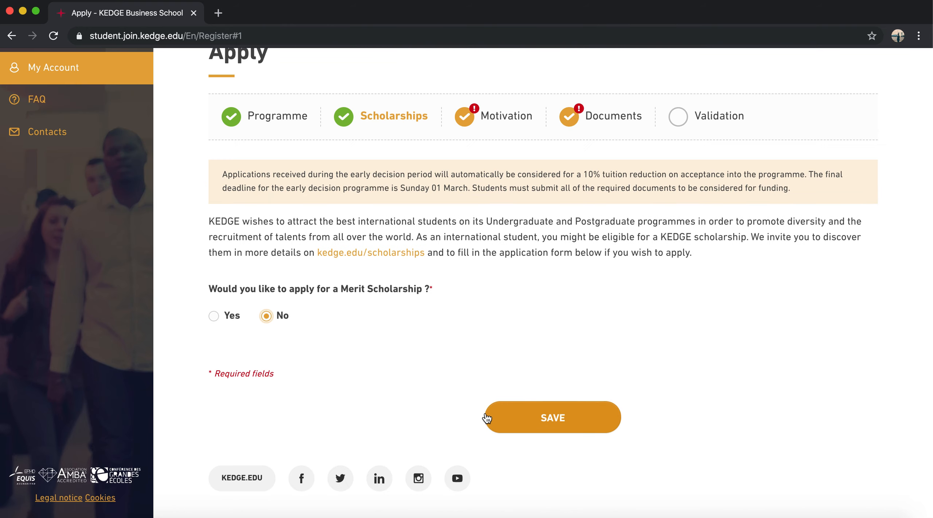
click(496, 418)
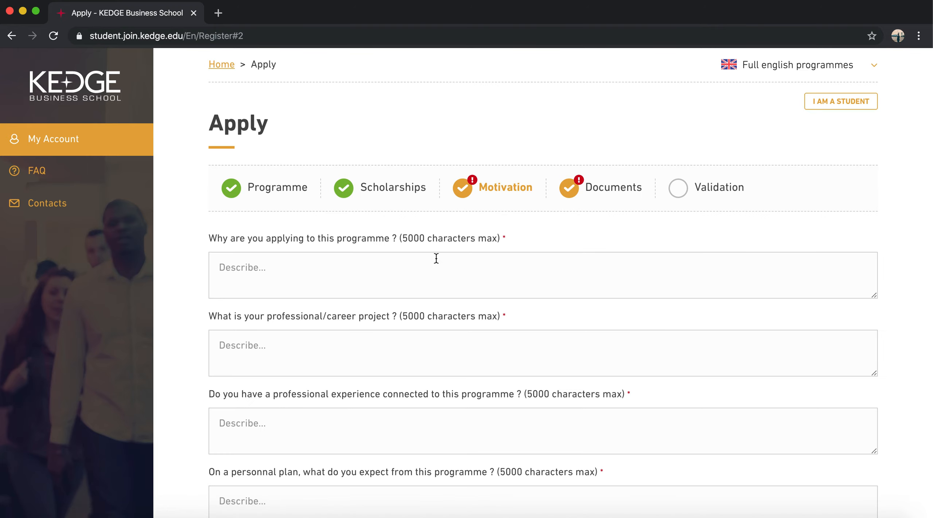
Step: Answer why you are applying to this programme with the lines "Why KEDGE", "Why France" and "Why Masters"
drag(402, 238, 496, 241)
click(420, 278)
text(Why KEDGE)
key(Return)
text(Why France)
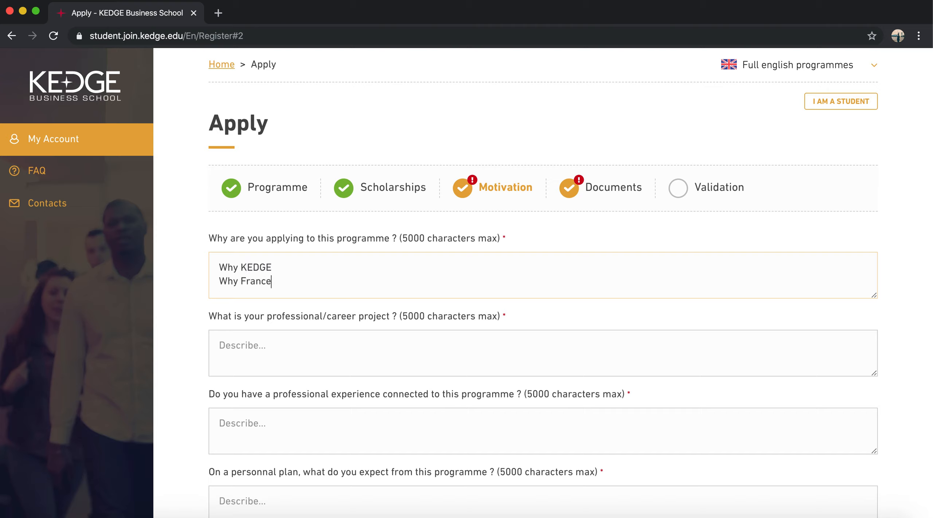
key(Return)
text(Why )
text(Master)
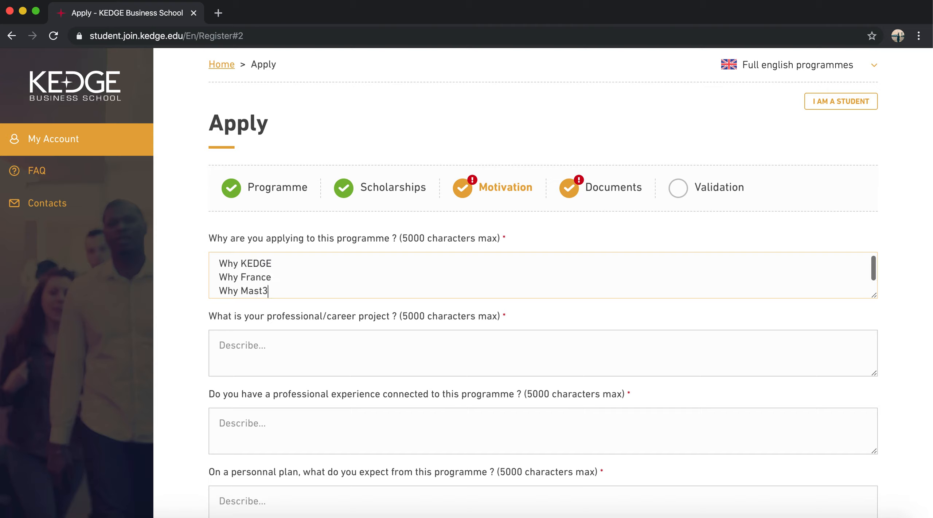
text(s)
Step: Add the lines "How this will help" and "What are your goals" to the reasons for applying
key(Return)
text(How t)
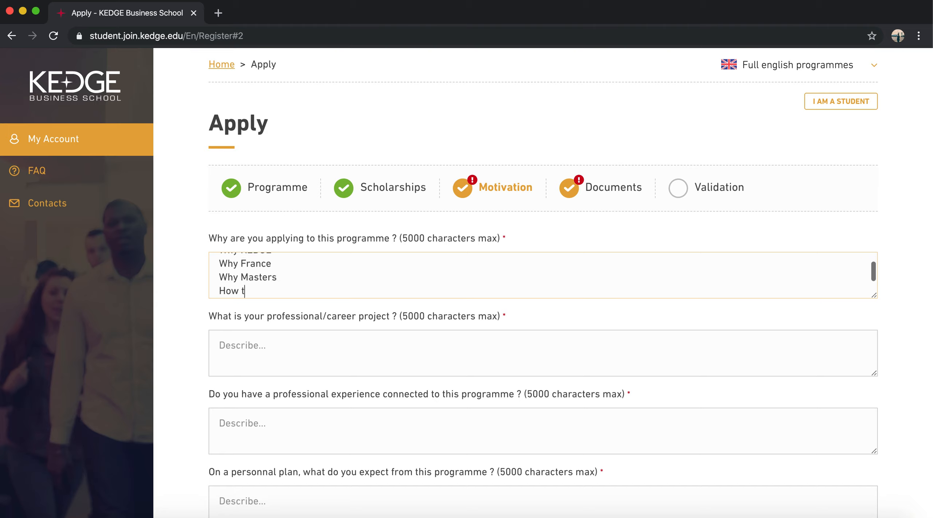
text(his will help)
key(Return)
text(What a)
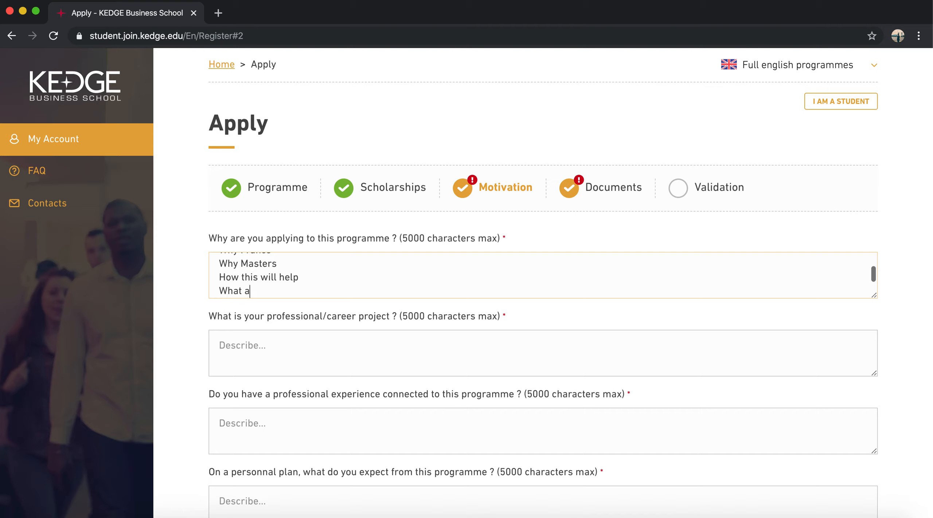
text(re your goals)
key(super+a)
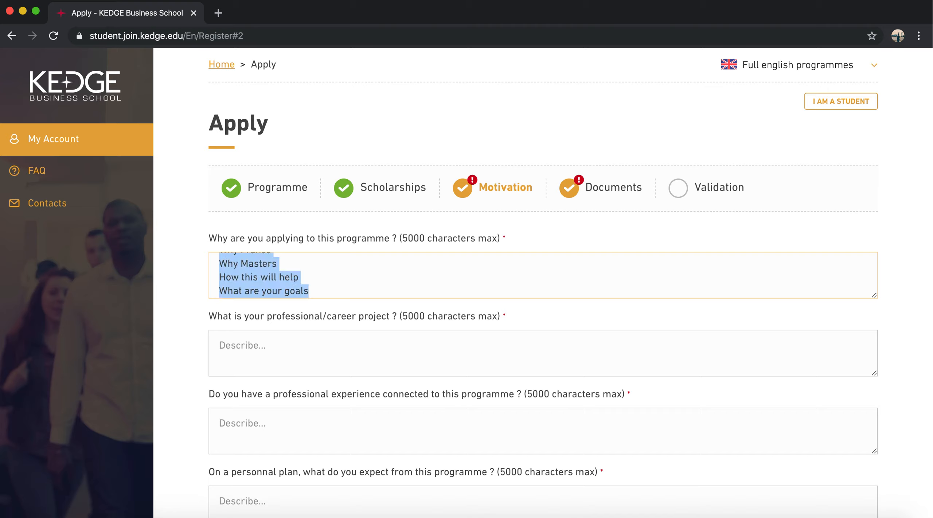
triple_click(358, 237)
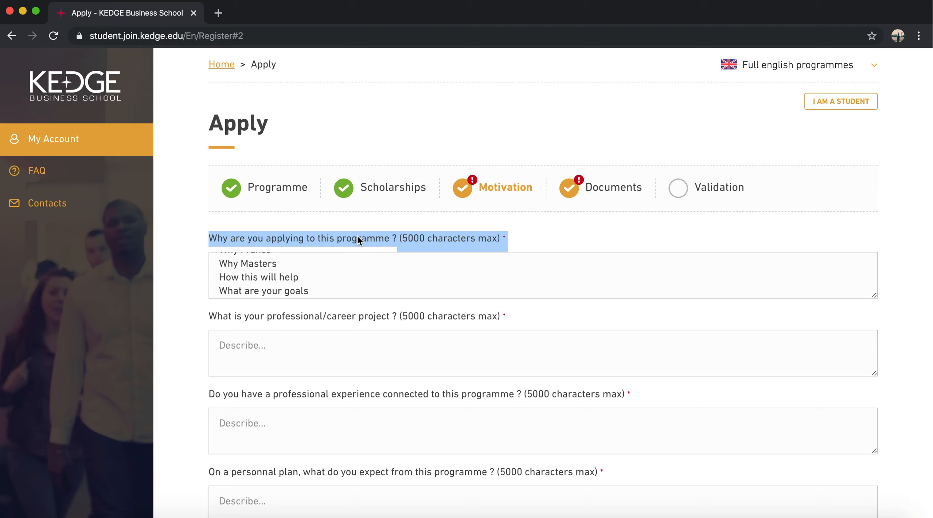
Step: Enter "Work Experience (Job/Project/Internship)" as the first line of the professional/career project answer
click(327, 342)
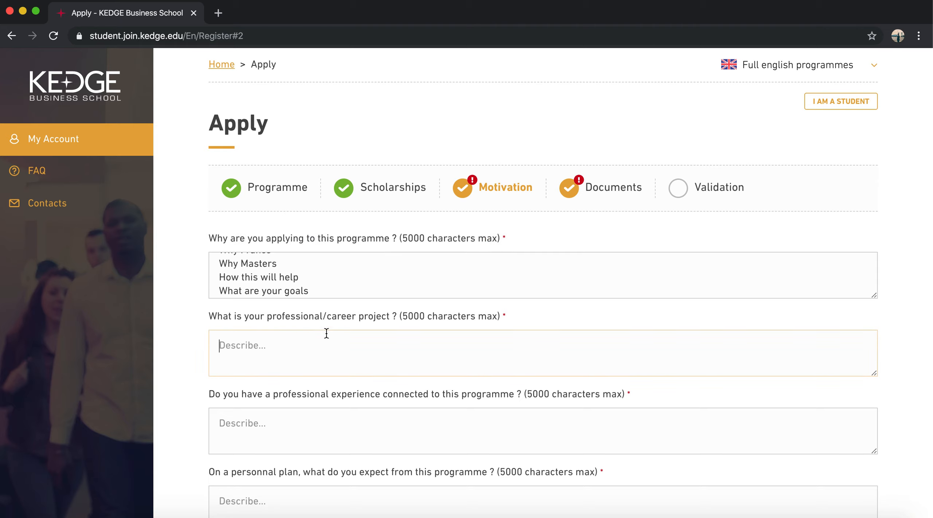
drag(328, 317, 396, 320)
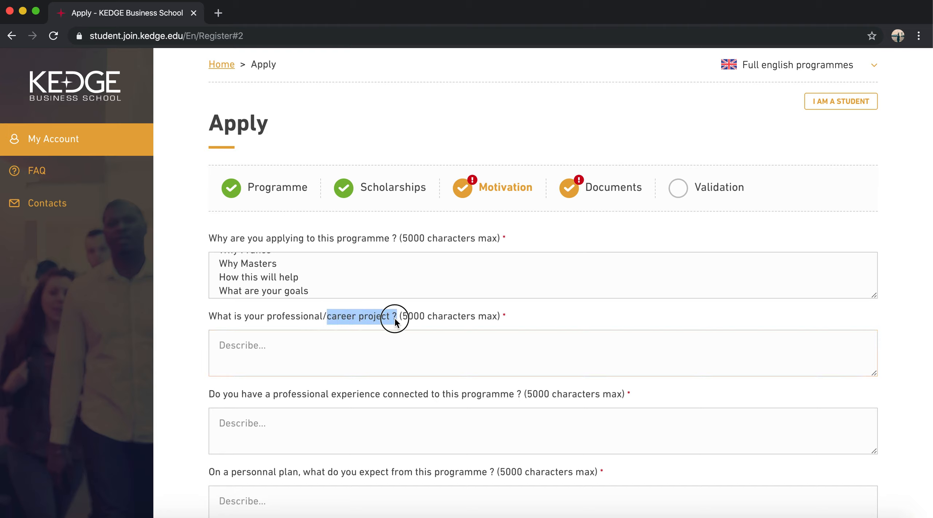
click(395, 318)
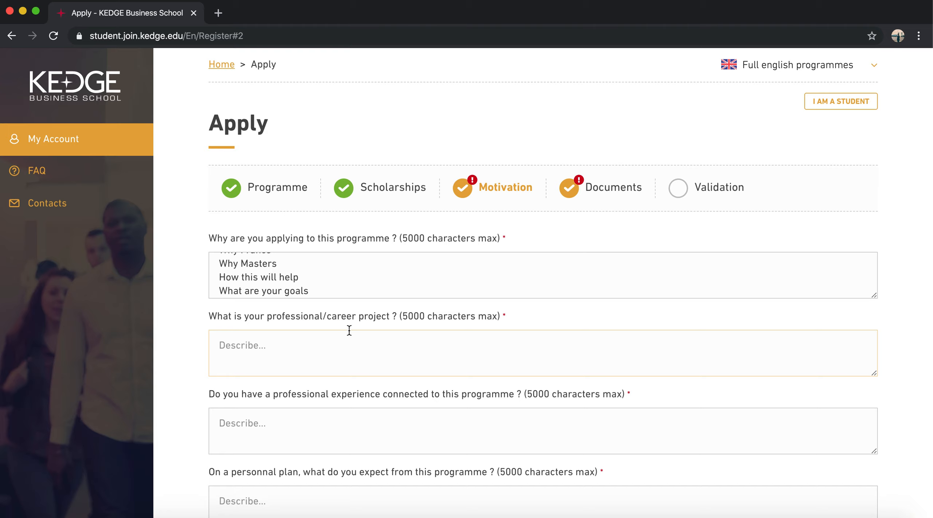
double_click(288, 316)
click(305, 338)
text(Work Experience (Job)
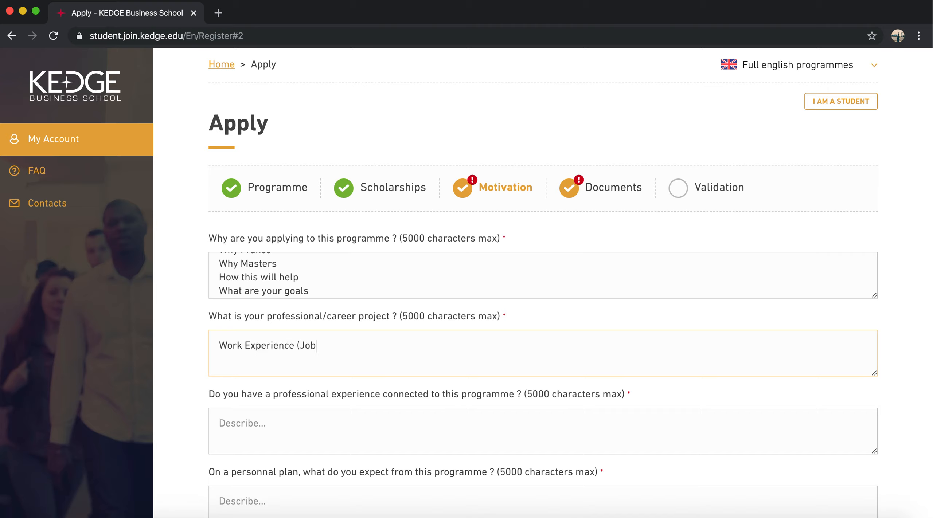
text(/Project/Internship))
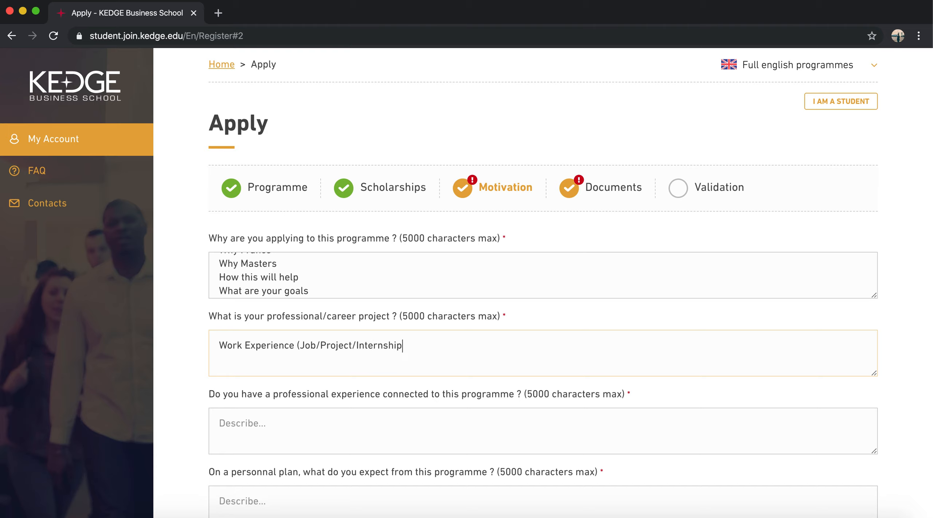
Step: Add "Goals (Professional/Personal)" and, after a blank line, "Past - Present - Future" to the career project answer
key(Return)
text(Goals (Professional)
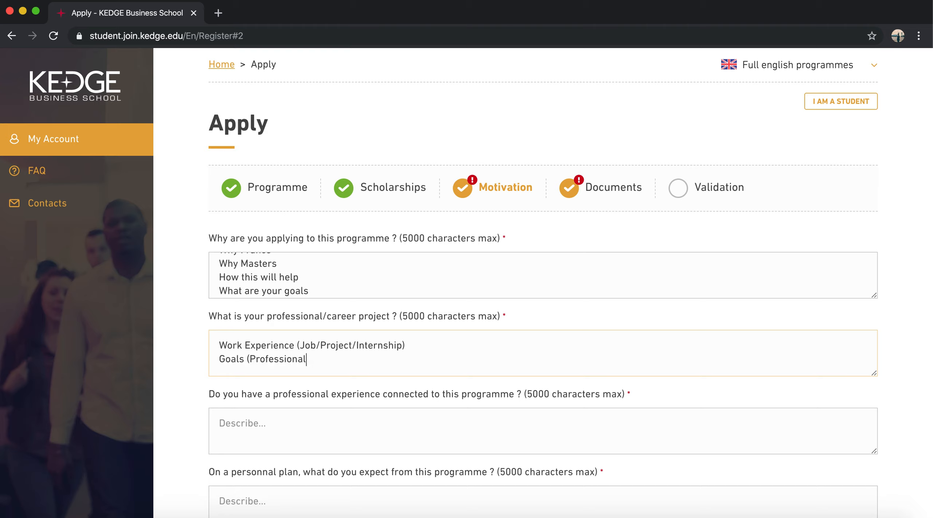
text(/Personal))
key(Return)
key(Return)
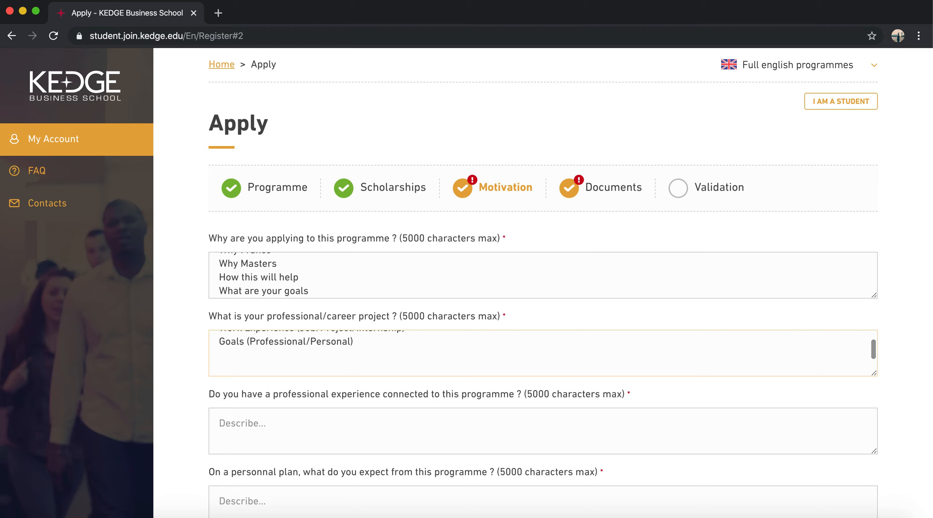
text(Past - Presewnt - Futurew)
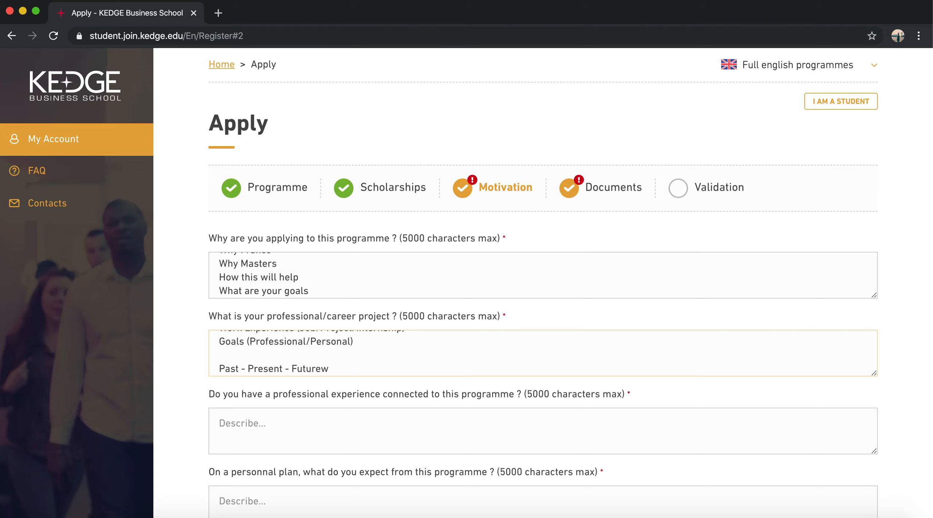
key(BackSpace)
Step: Highlight Past, Present and Future in the career project answer and undo the accidental text move
double_click(229, 368)
double_click(261, 370)
double_click(304, 369)
drag(317, 368, 236, 368)
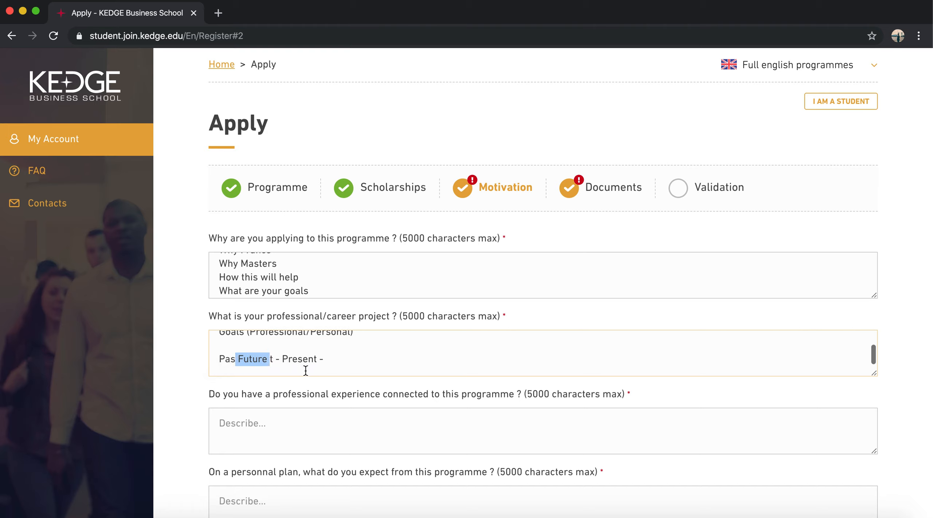
key(super+z)
triple_click(286, 361)
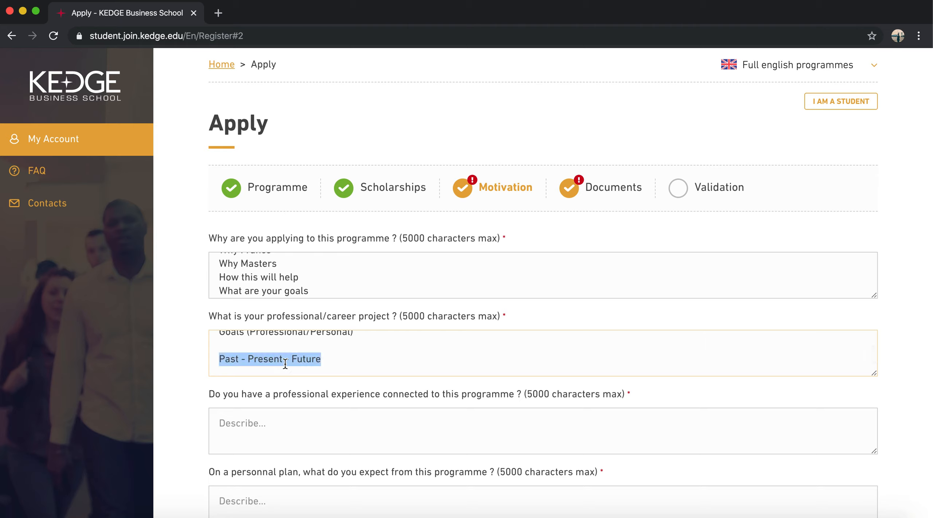
Step: Highlight the 5000-character limit of the professional/career project question
click(338, 359)
drag(400, 318, 499, 314)
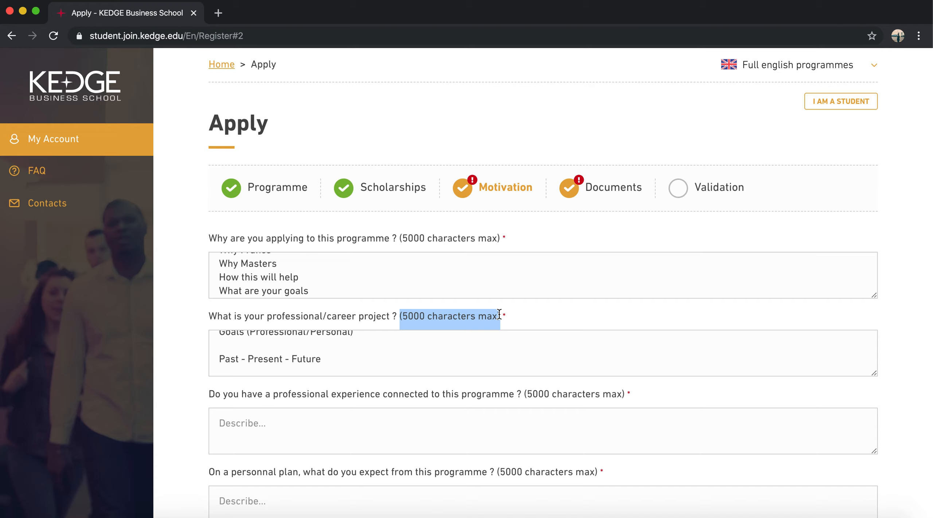
click(184, 420)
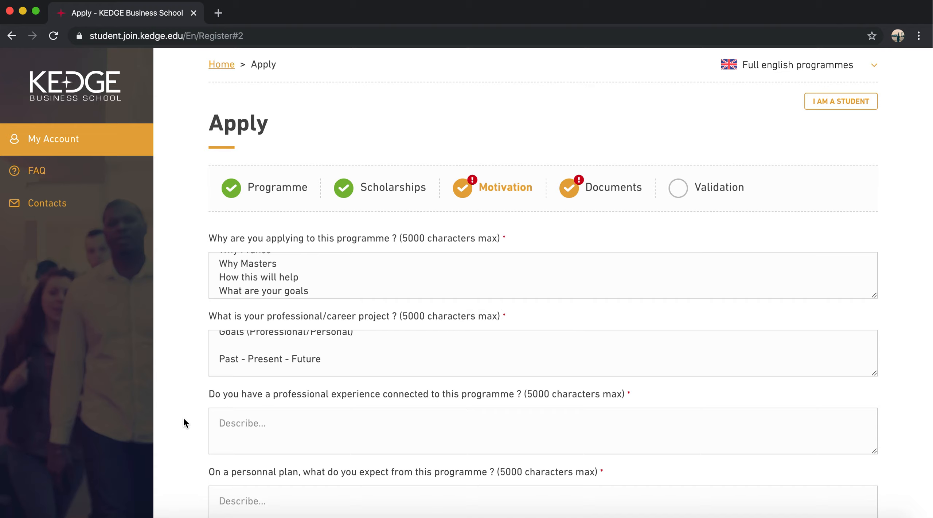
Step: Enter "YES, explain" and, on a new line, "No!" as the answer about professional experience connected to the programme
scroll(183, 417, down, 1)
triple_click(303, 378)
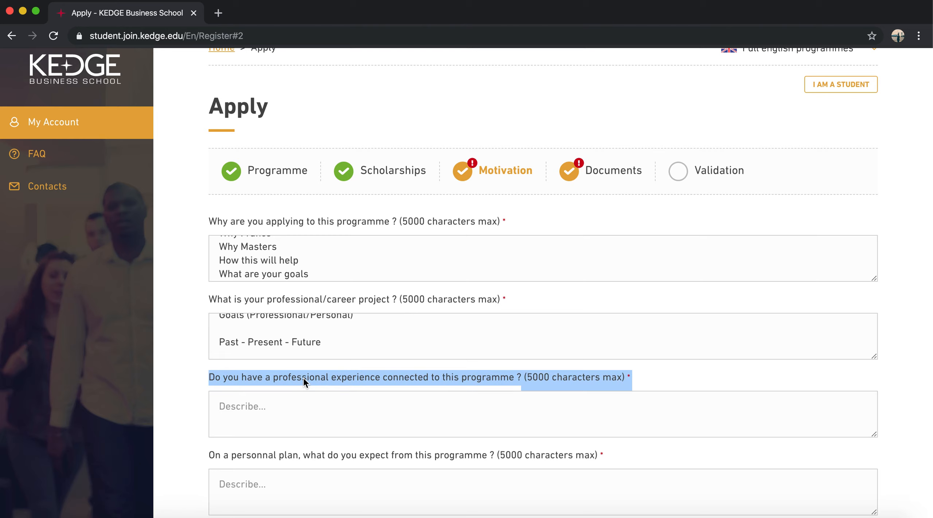
click(312, 408)
text(YE)
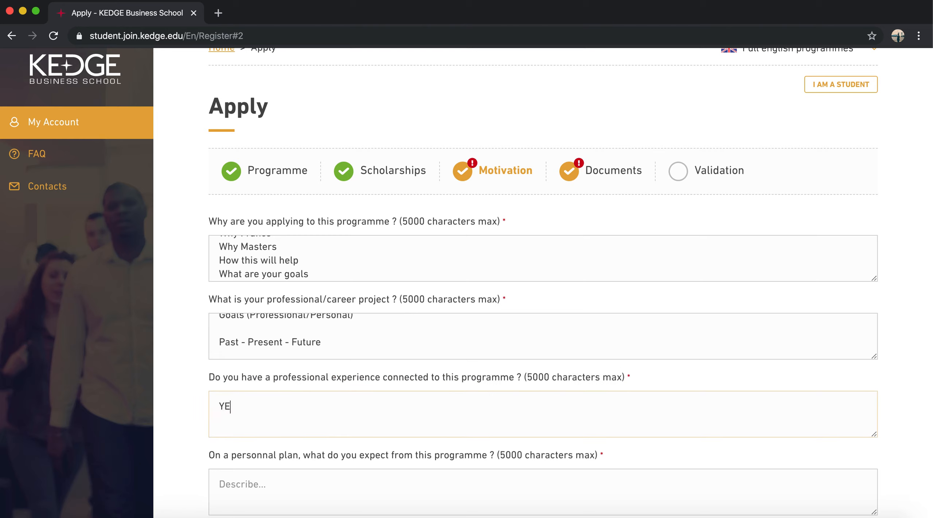
text(S, explain)
key(Return)
text(No,)
key(BackSpace)
text(!)
Step: Add "Finance: Areas where I worked in Finance" after a blank line in the professional experience answer
key(Return)
key(Return)
text(Finan)
text(ce: A)
text(reas wher)
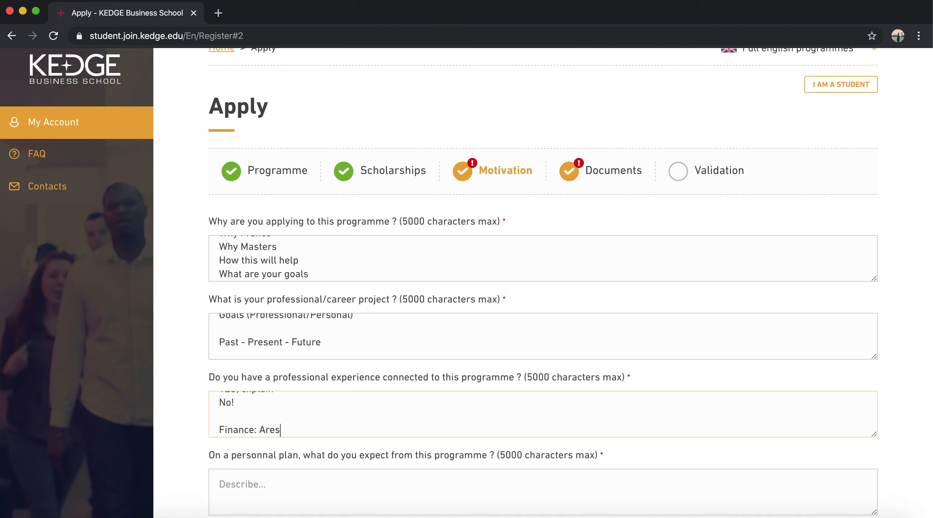
text(e I worked in Finance)
key(Return)
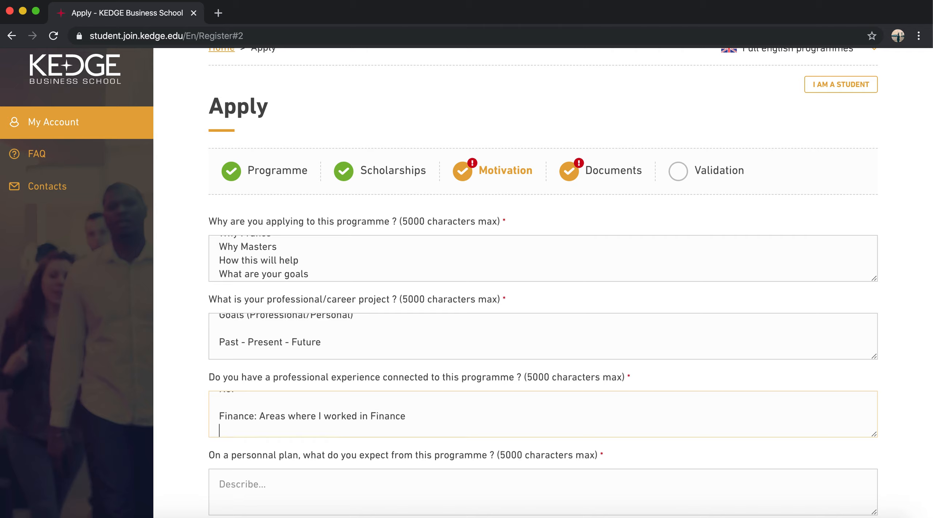
double_click(401, 377)
click(450, 382)
Step: Answer the programme expectations question with "Curriculum, Subjects, Careers, Linkedin Alum" and, on a second line, "Past, Present, Goals"
scroll(449, 382, down, 3)
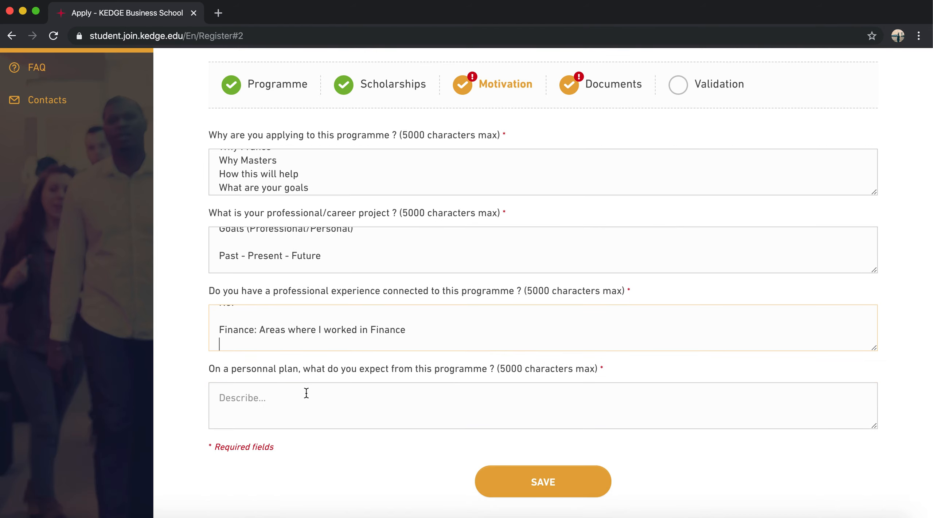
click(419, 395)
text(Curriculum, Subjects, Inetr)
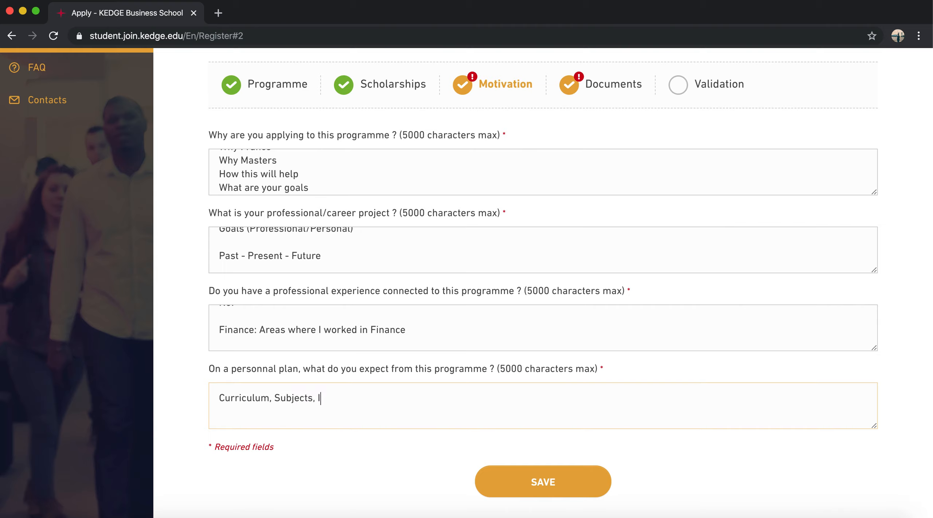
key(BackSpace)
key(BackSpace)
key(BackSpace)
text(ternship)
key(BackSpace)
key(BackSpace)
key(BackSpace)
key(BackSpace)
key(BackSpace)
key(BackSpace)
key(BackSpace)
key(BackSpace)
key(BackSpace)
key(BackSpace)
text(Careers, Linkedin Alum)
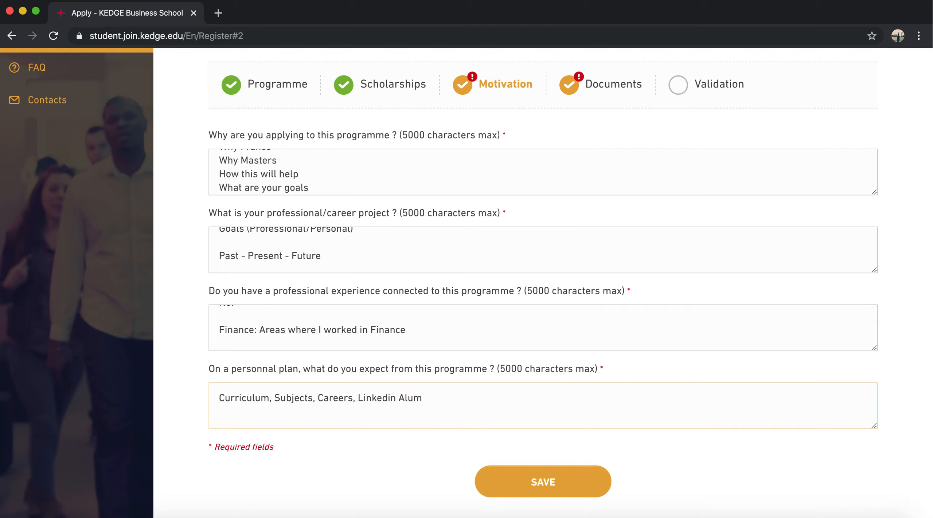
key(Return)
text(Past, Present, Goals)
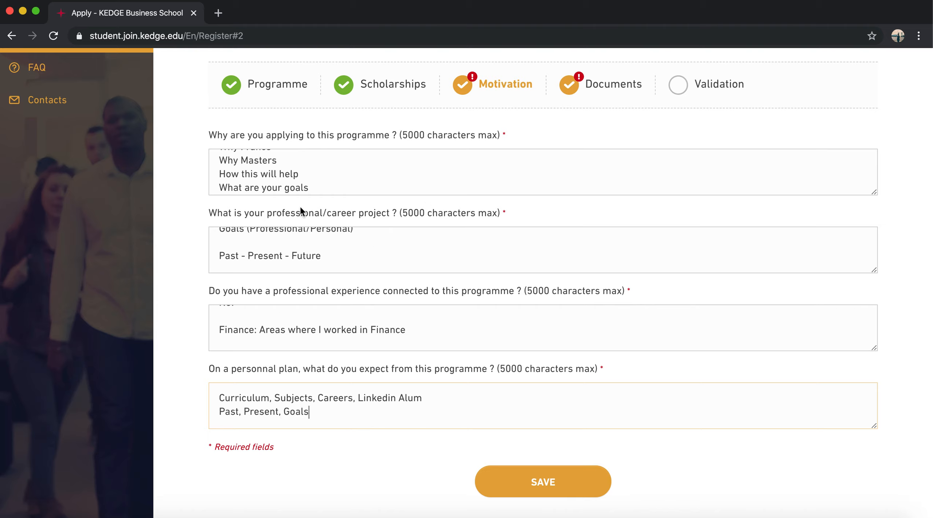
Step: Review the career project question and highlight the work experience and goals lines in its answer
drag(210, 214, 387, 220)
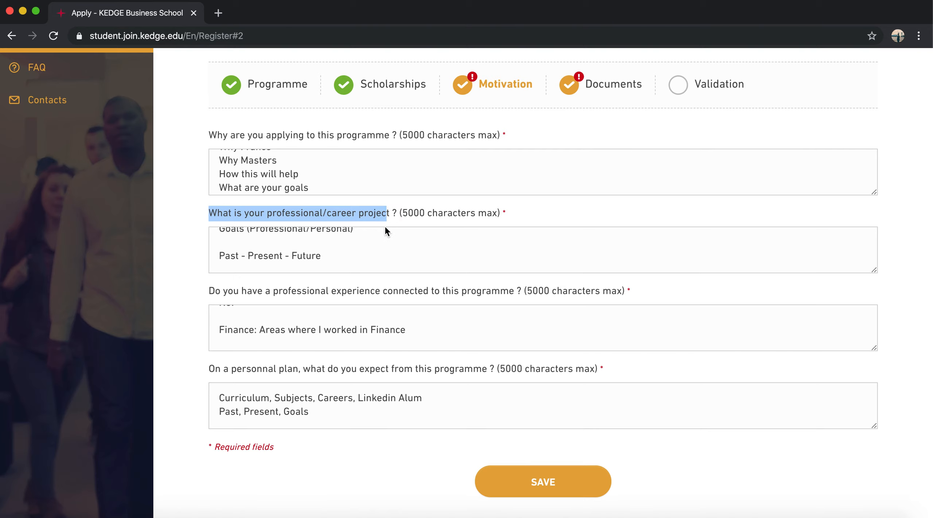
click(370, 257)
scroll(365, 256, up, 1)
click(352, 250)
drag(352, 250, 204, 224)
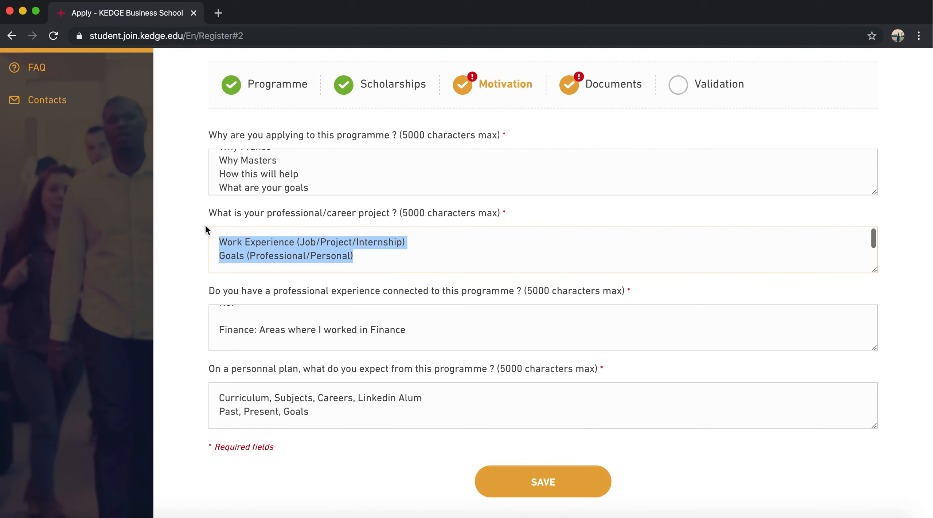
click(200, 224)
Step: Add "Diversity, SKills, Exposure, Network, Opportunities in Western Europe" to the programme expectations after a blank line and save the motivation section
scroll(200, 224, down, 3)
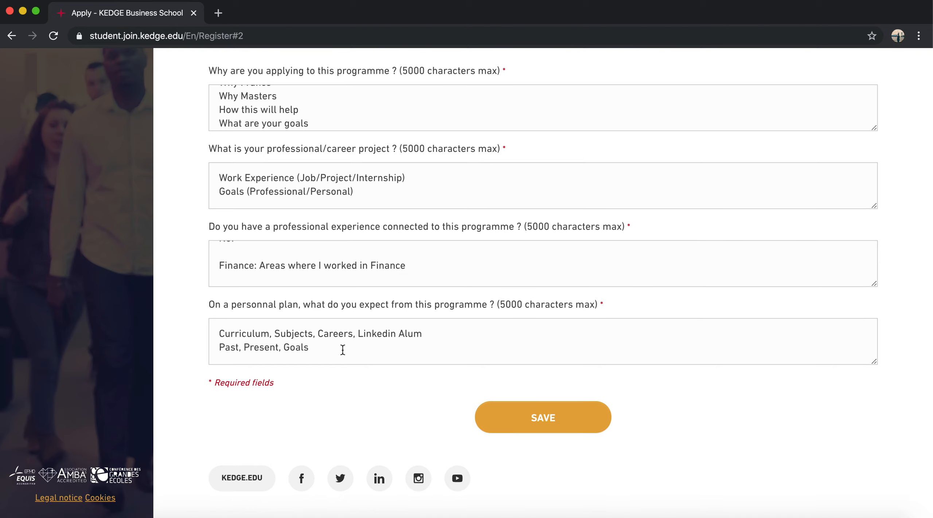
drag(206, 307, 498, 305)
click(475, 346)
key(Return)
key(Return)
text(Diversity)
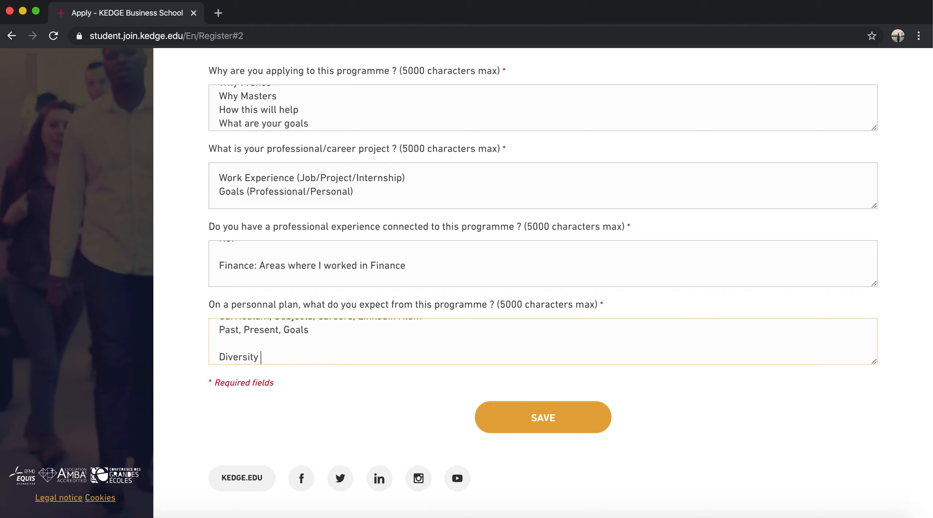
key(BackSpace)
text(, SKills, Exposure, Ne)
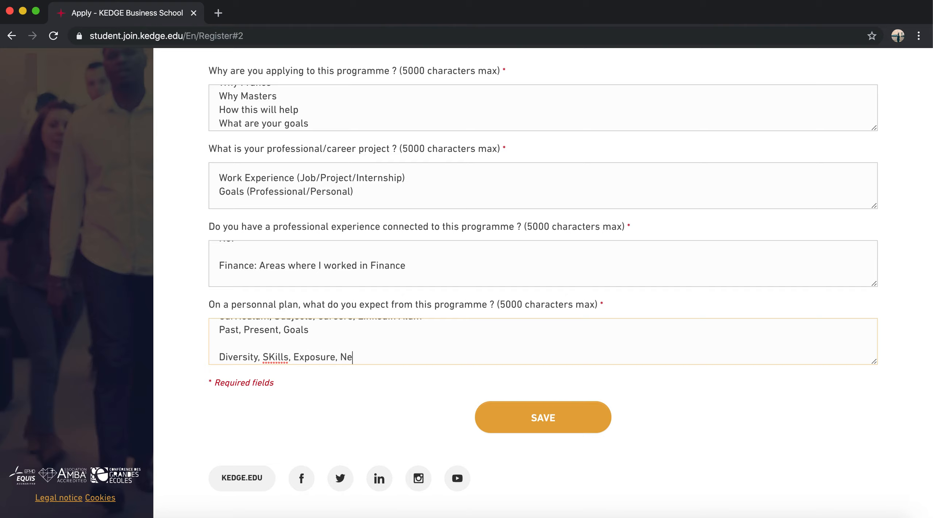
text(twork, Opportunities in Western Europe)
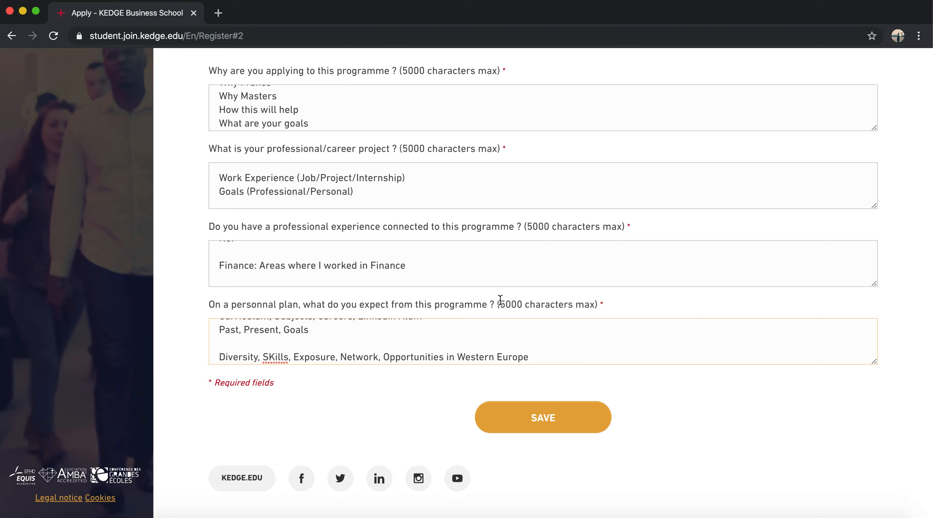
scroll(558, 252, up, 2)
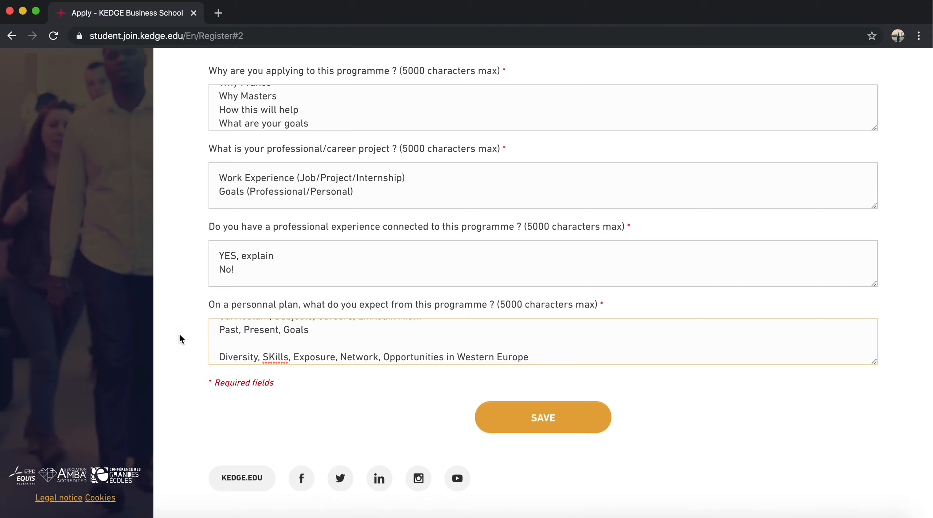
click(567, 412)
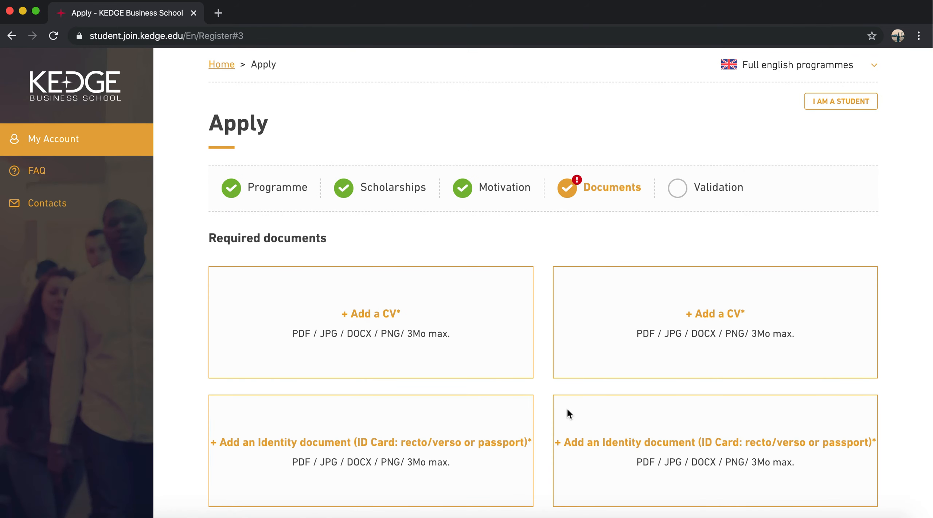
Step: Examine the required documents, from the CV and identity document to the degree, transcript and school certificate
scroll(568, 410, down, 2)
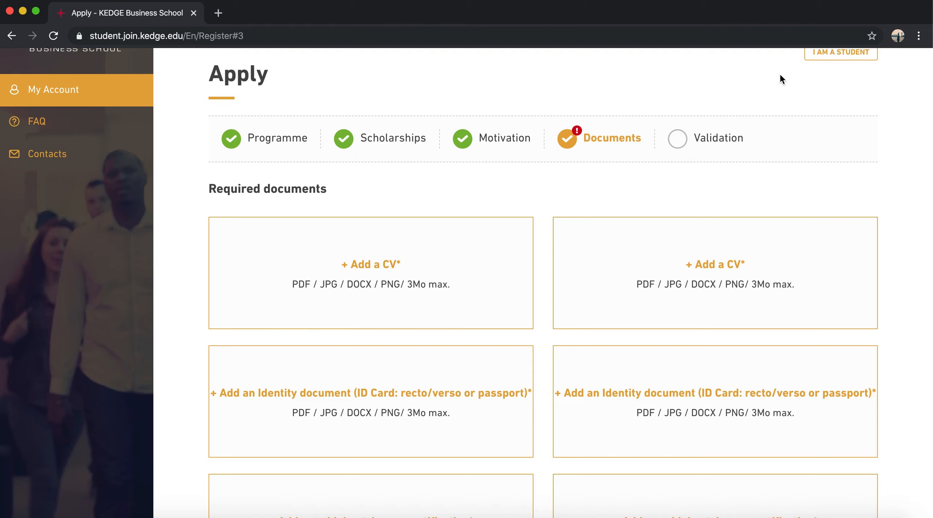
scroll(689, 316, down, 3)
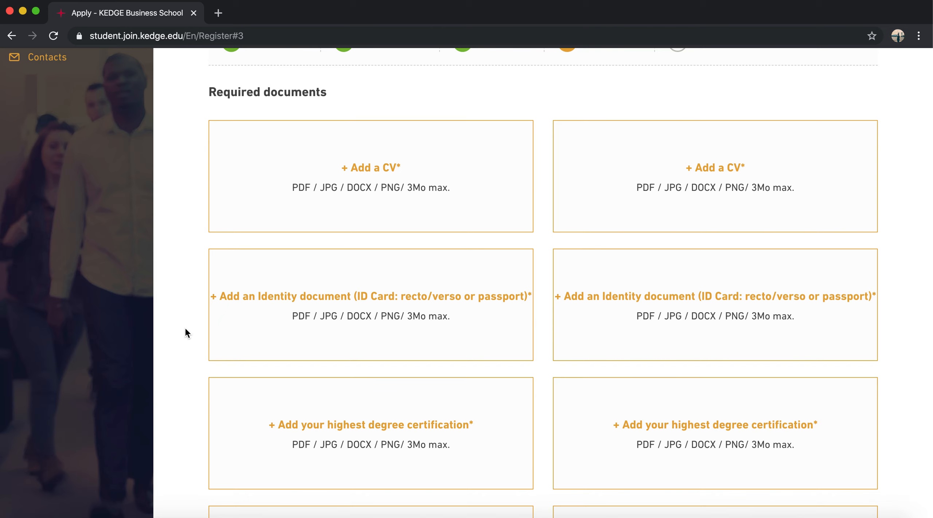
scroll(185, 333, down, 4)
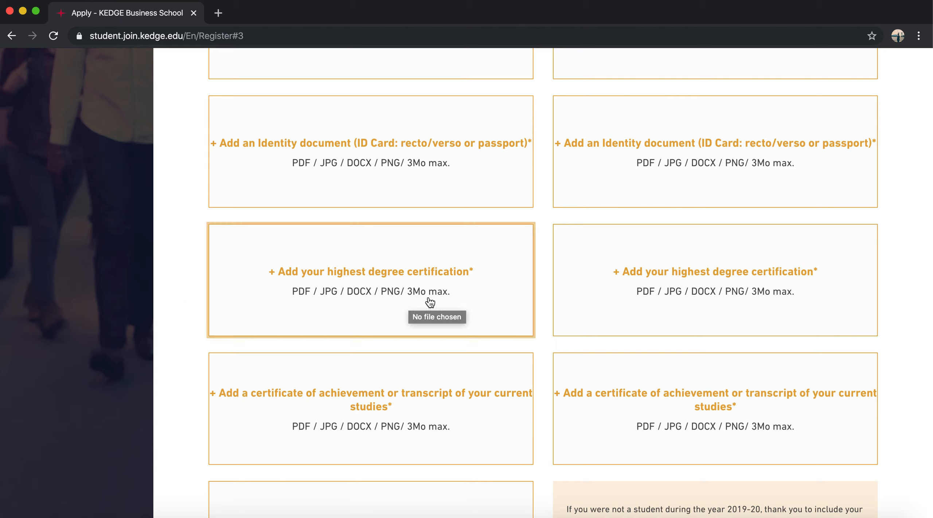
scroll(179, 288, down, 3)
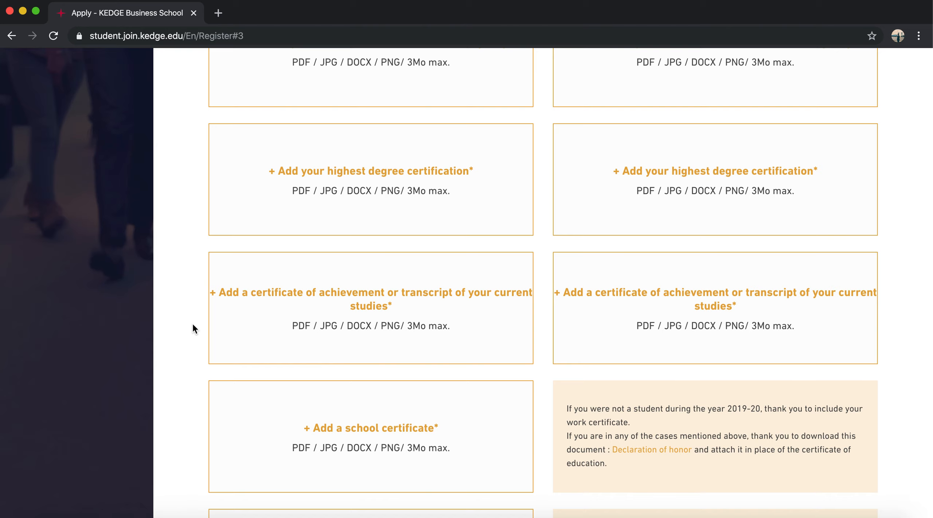
scroll(192, 325, down, 4)
scroll(193, 325, down, 2)
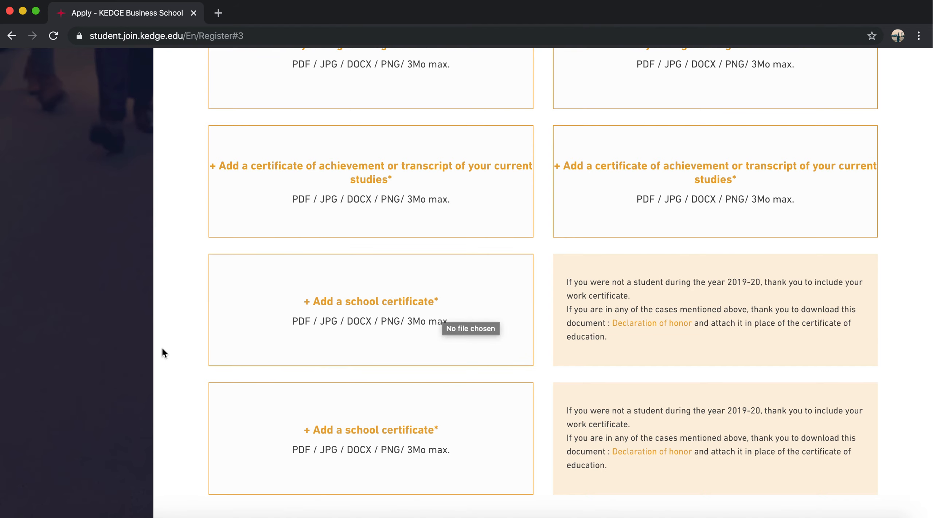
scroll(197, 331, down, 2)
scroll(195, 331, down, 3)
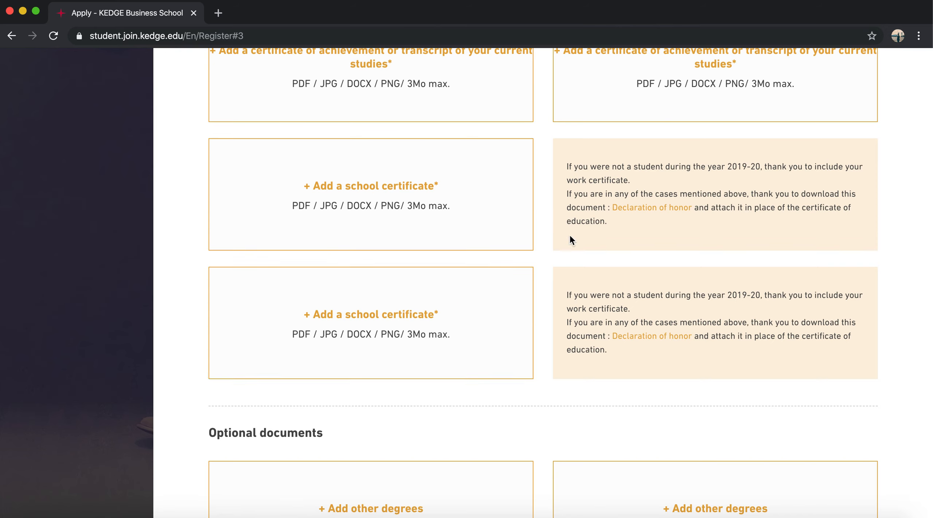
Step: Read the note beside the school certificate upload about including a work certificate or Declaration of honor
drag(569, 168, 764, 170)
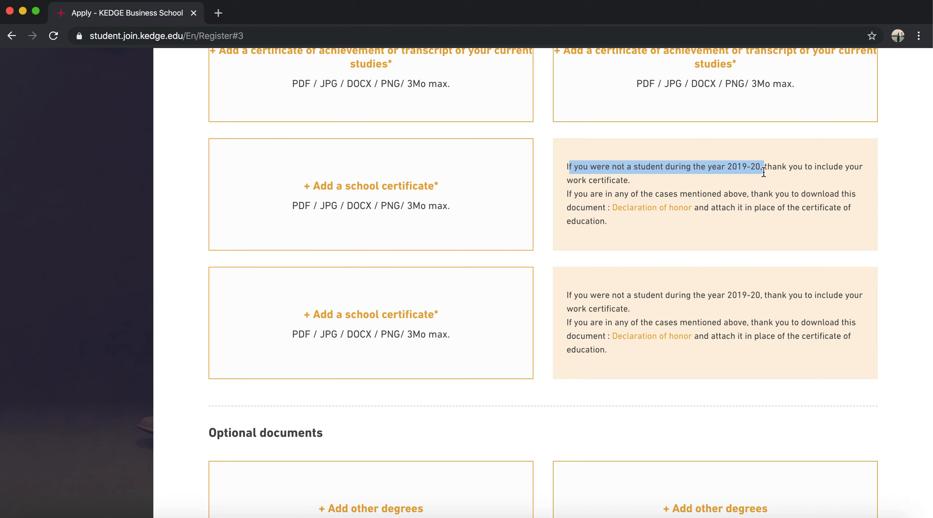
click(642, 181)
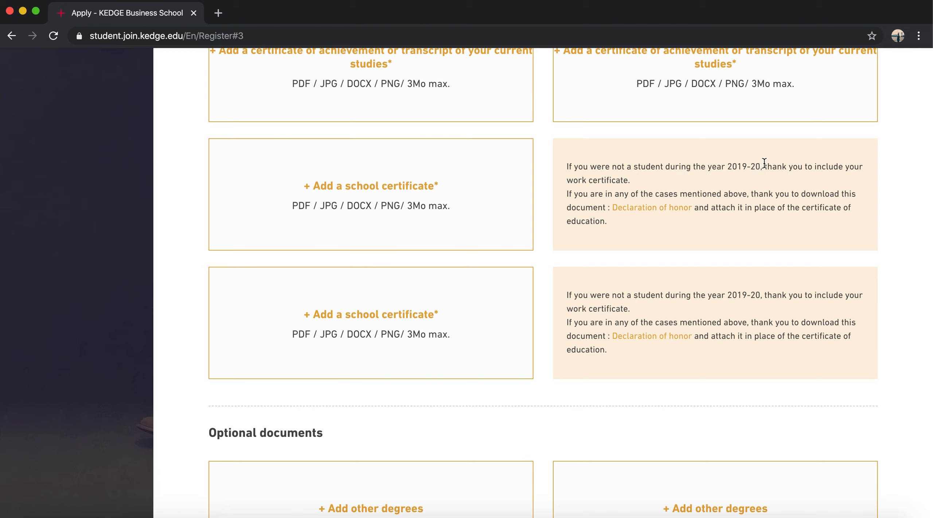
drag(763, 167, 728, 166)
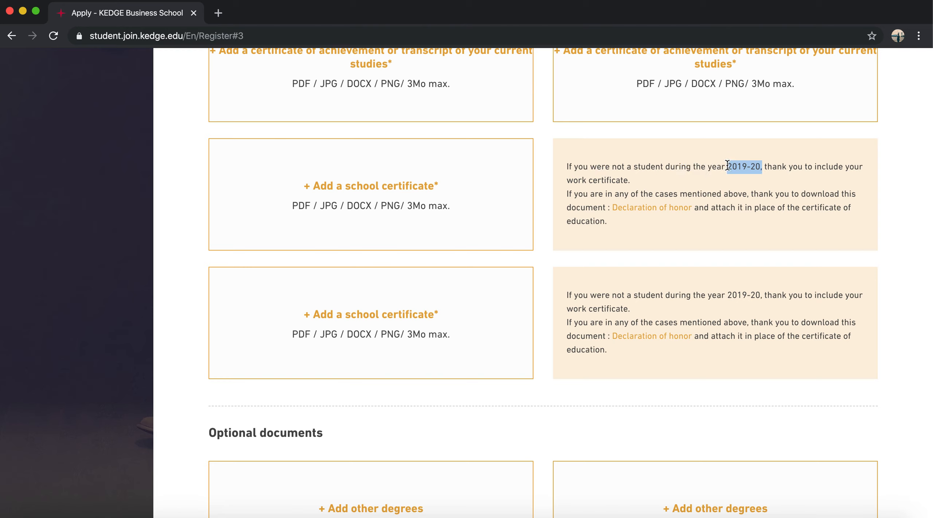
drag(567, 180, 649, 184)
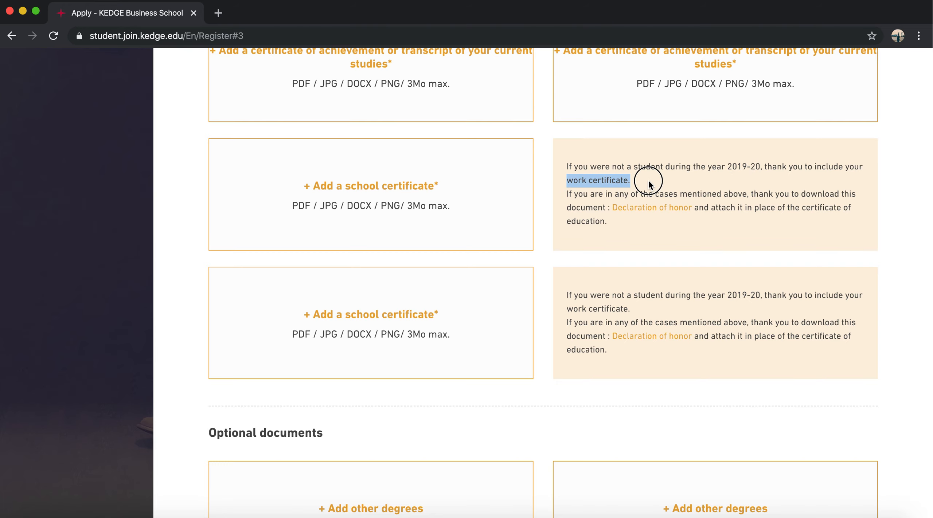
click(648, 181)
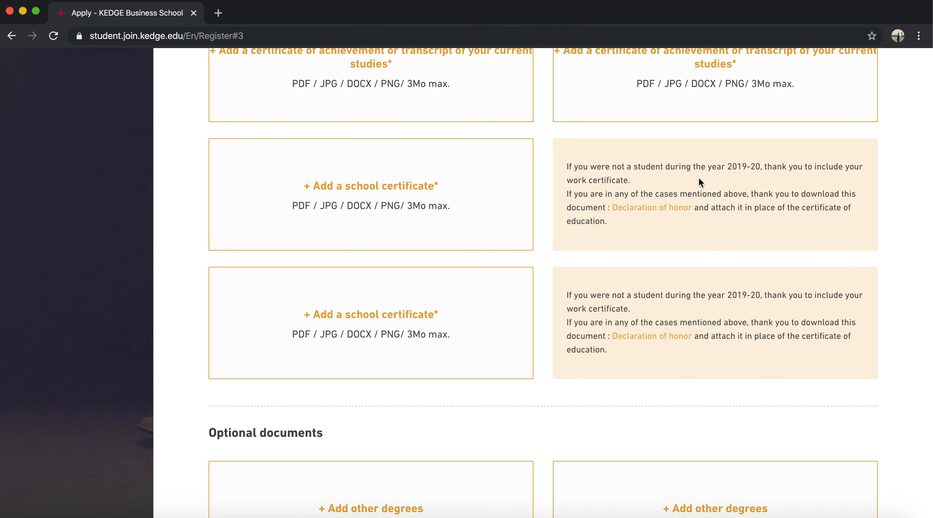
scroll(712, 181, down, 2)
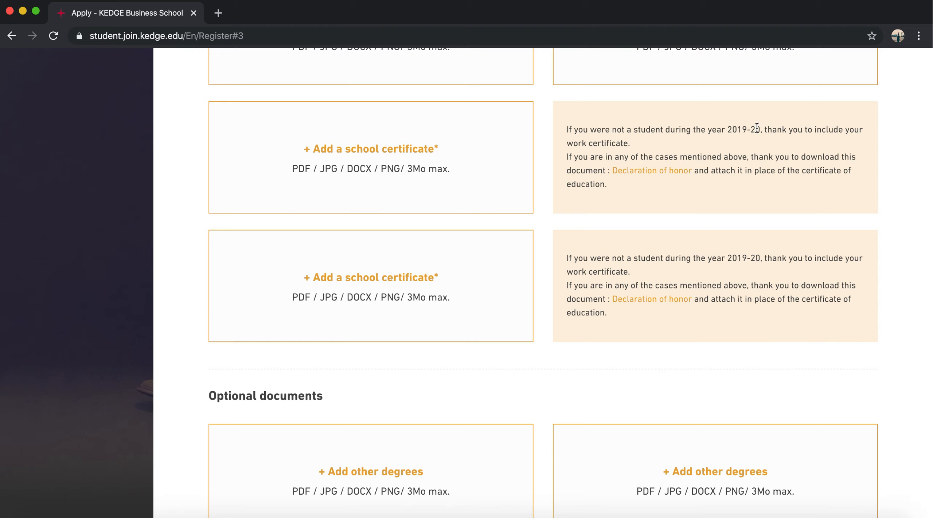
drag(565, 130, 630, 158)
click(734, 191)
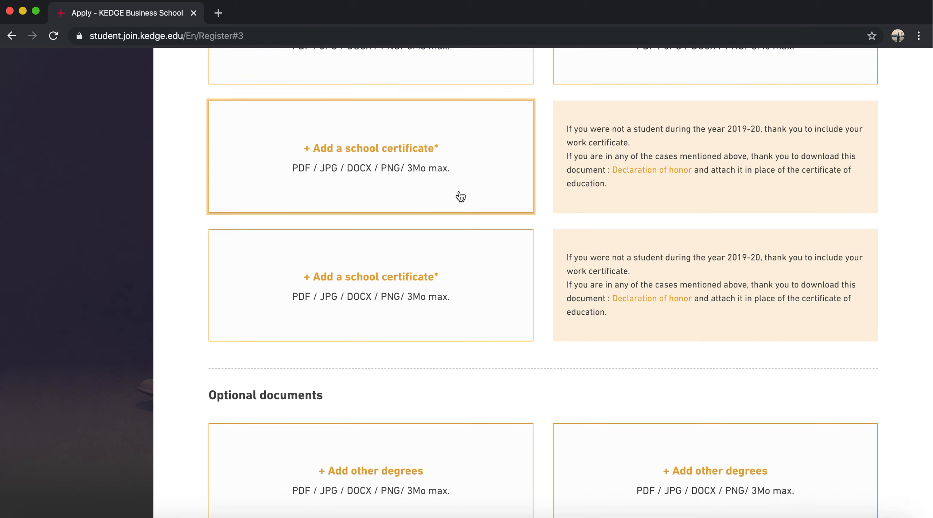
Step: Examine the optional documents: other degrees, contract job, recommendation letter and GMAT score
scroll(612, 226, down, 2)
scroll(616, 237, down, 4)
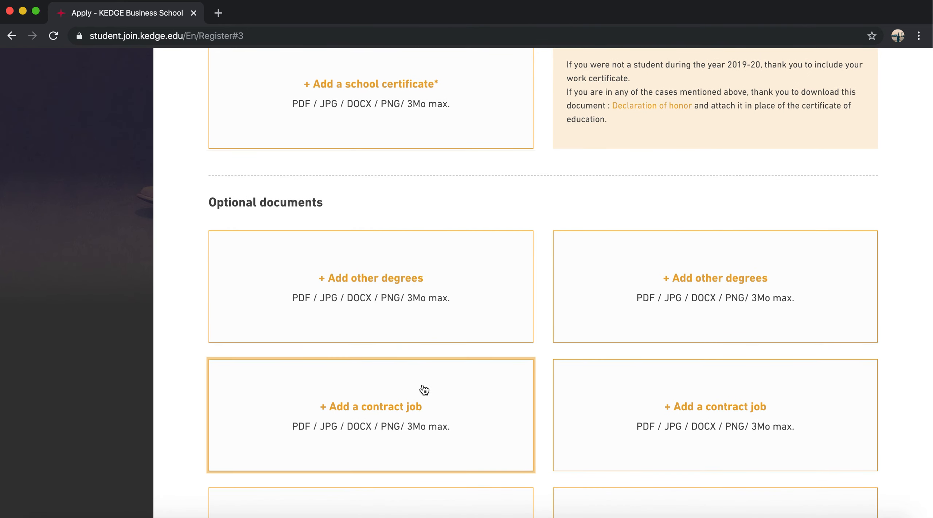
scroll(423, 390, down, 2)
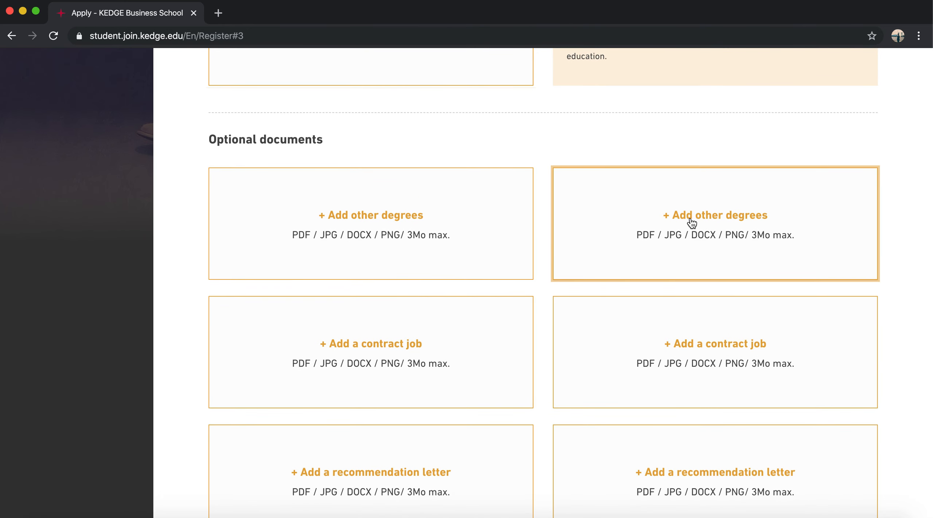
scroll(431, 371, down, 5)
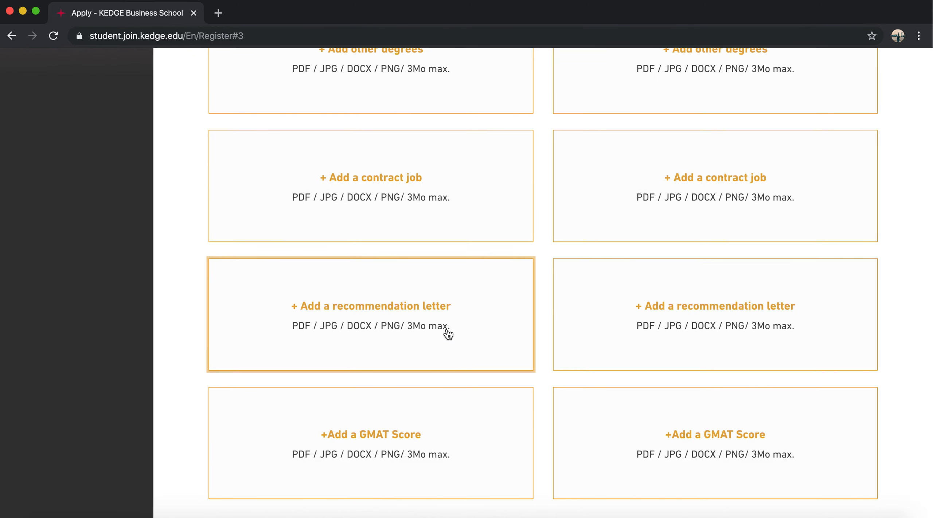
scroll(474, 346, down, 3)
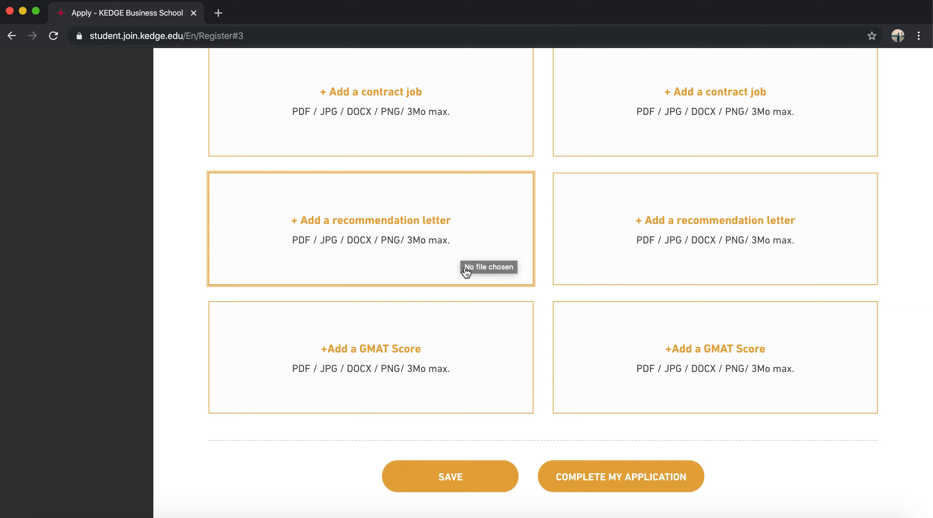
Step: Complete the application from the documents section and check which required documents are flagged as missing
scroll(187, 357, down, 2)
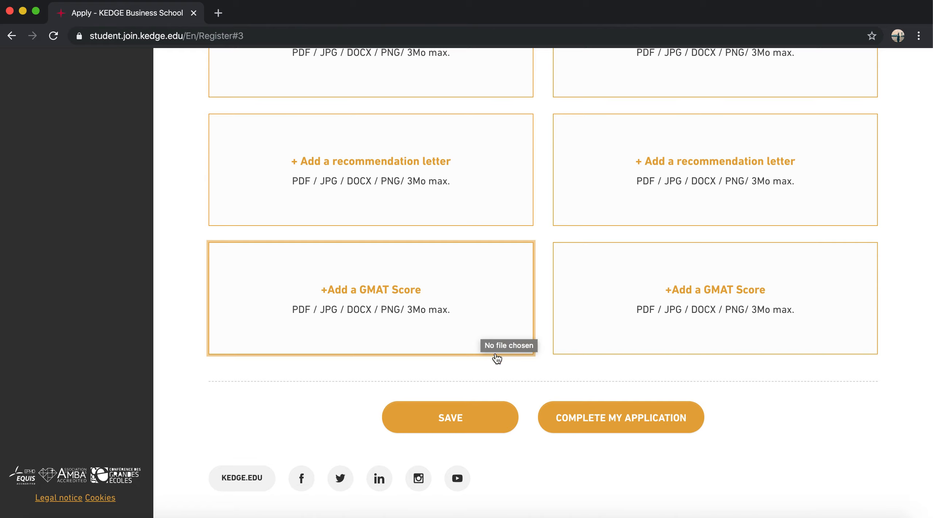
click(572, 415)
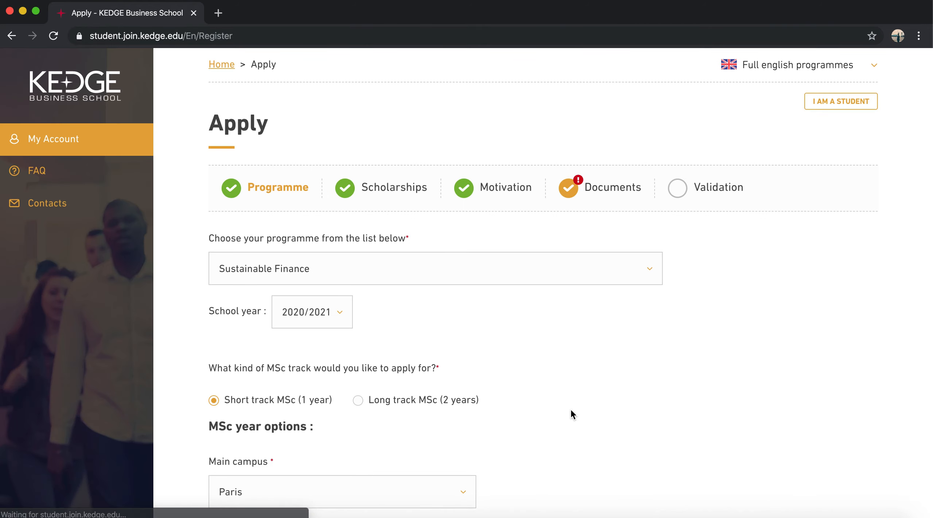
scroll(571, 408, down, 10)
scroll(570, 409, up, 10)
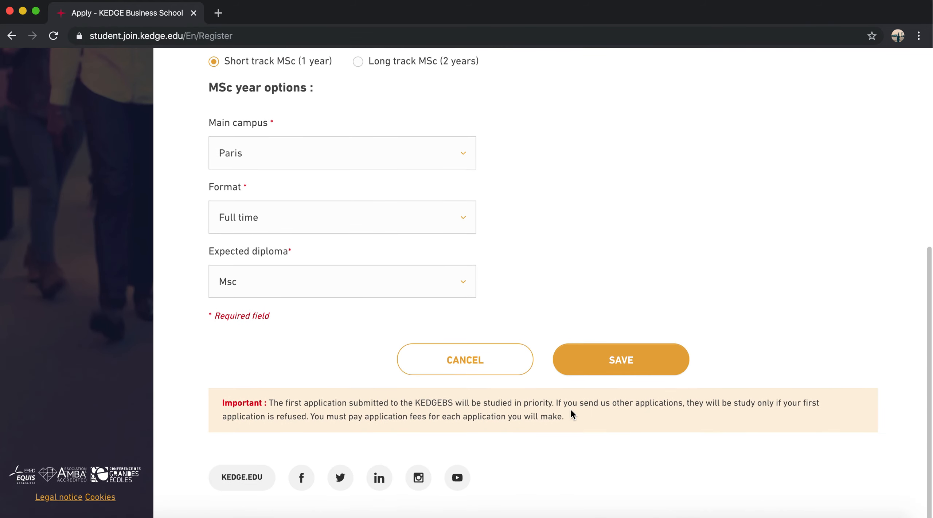
mouse_move(565, 180)
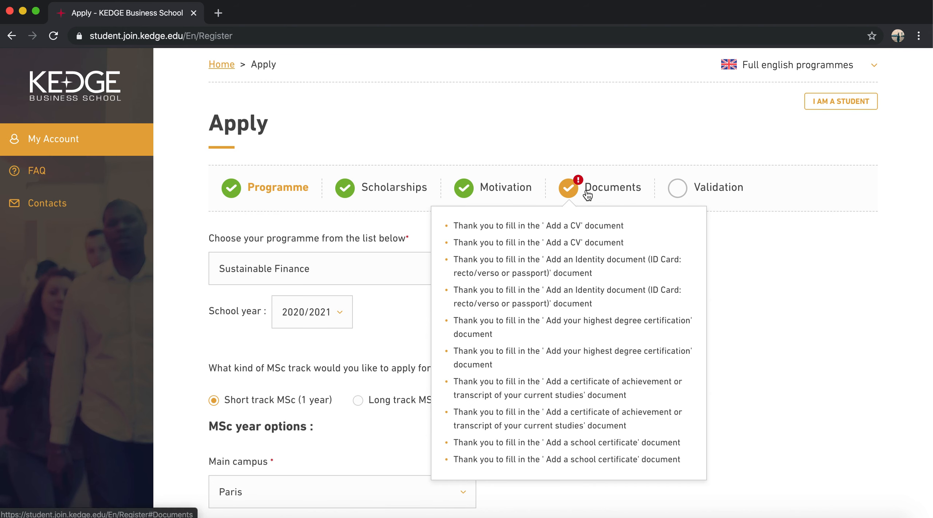
Step: Open the validation section and examine the application summary, the registration fee and the payment site warning
click(700, 192)
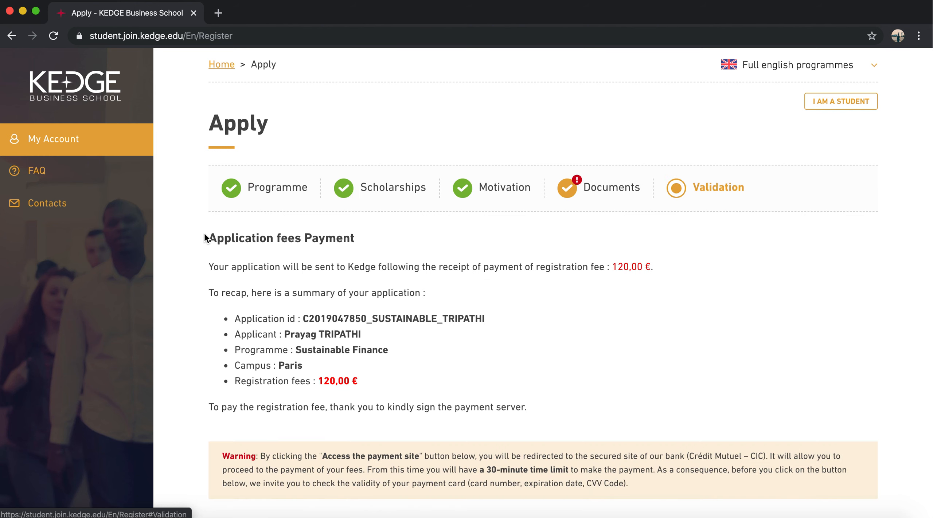
drag(206, 235, 554, 415)
click(554, 414)
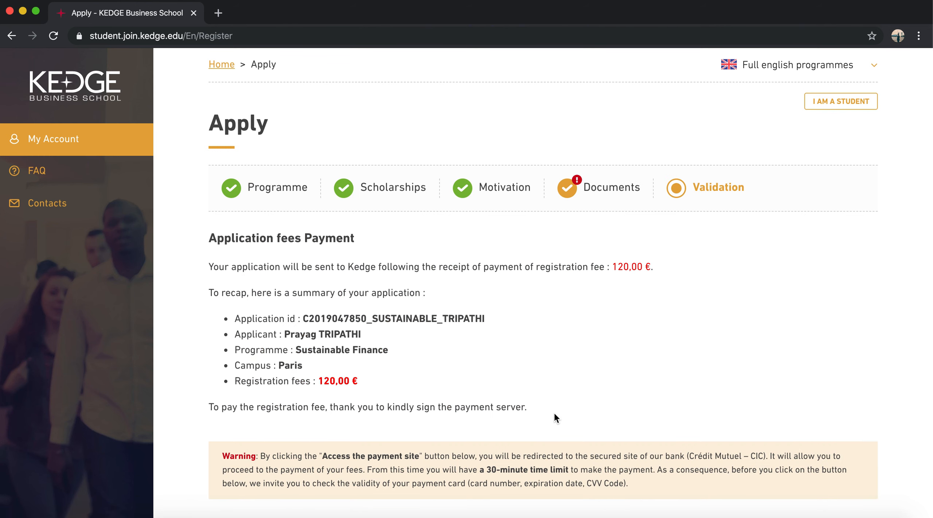
scroll(555, 415, down, 4)
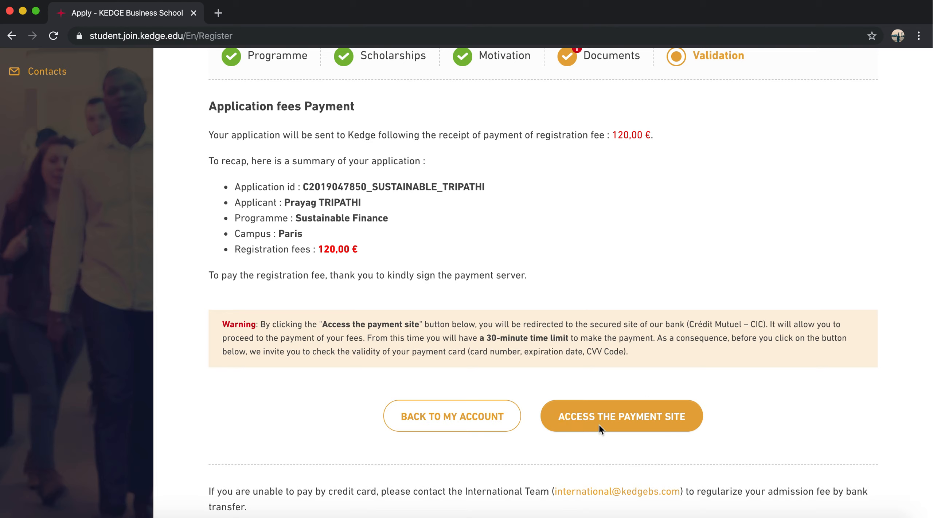
drag(317, 252, 383, 258)
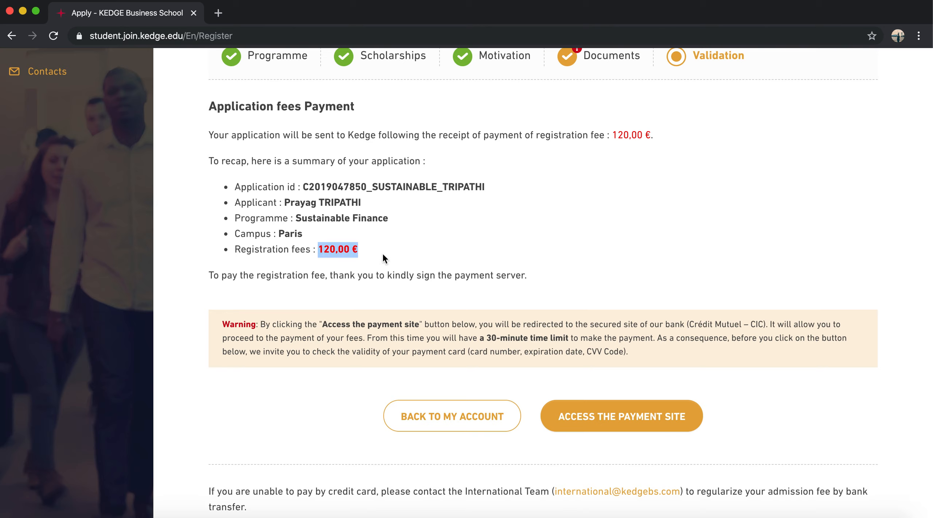